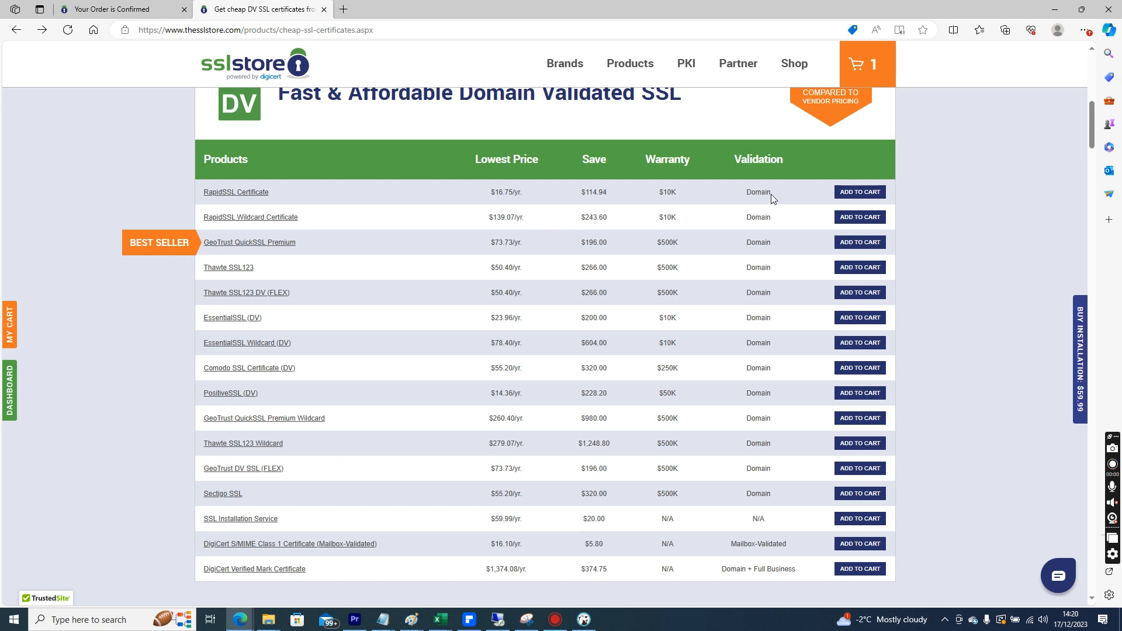
# Return to the order confirmation page and confirm the SSL certificate order
pyautogui.click(176, 9)
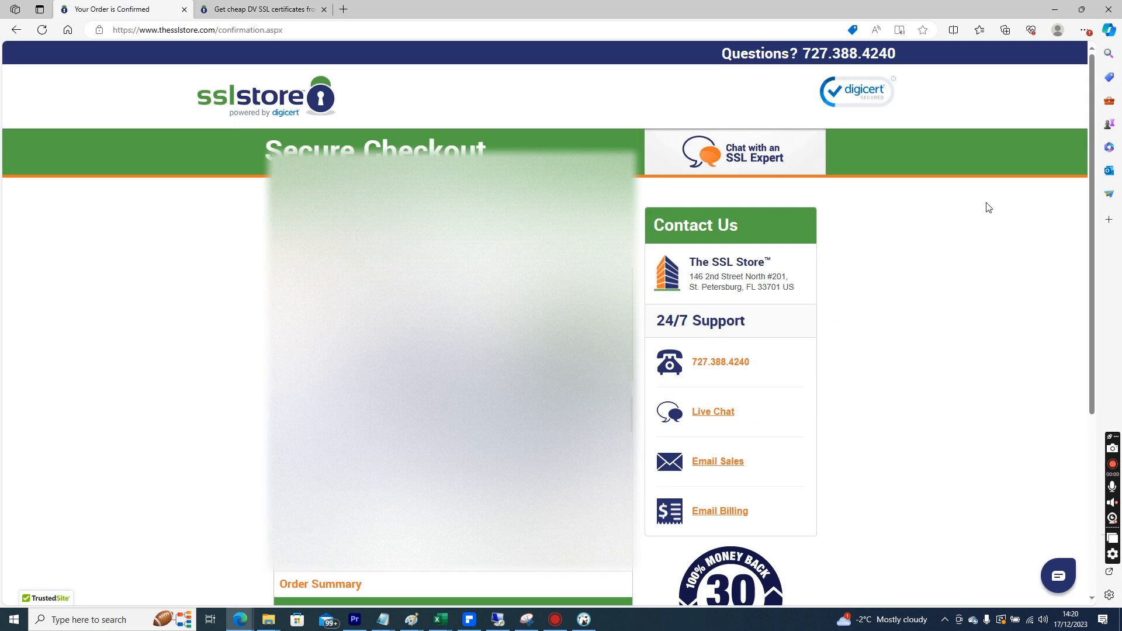
pyautogui.scroll(-5, 1086, 279)
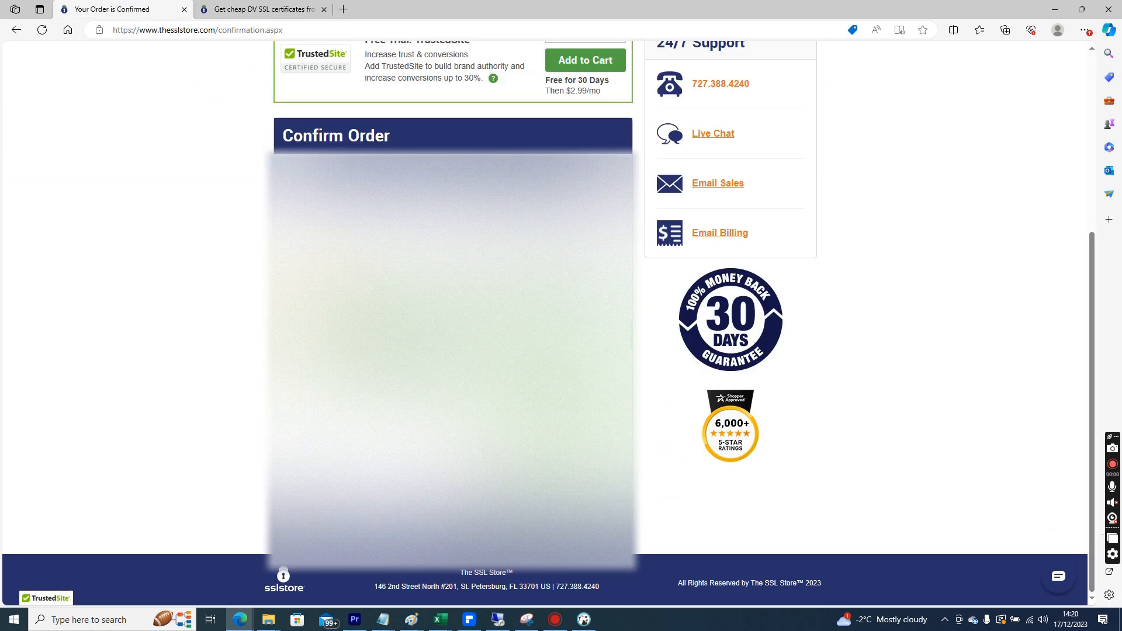
pyautogui.click(575, 461)
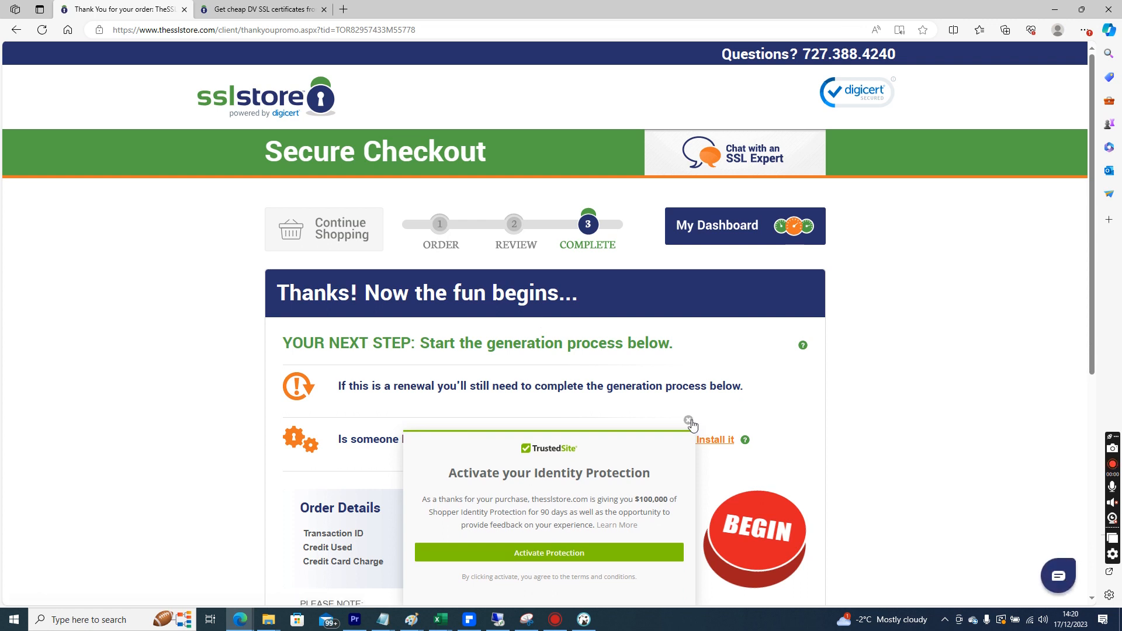
# Dismiss the identity protection offer and start certificate generation for the RapidSSL order
pyautogui.click(689, 421)
pyautogui.moveTo(1090, 236); pyautogui.dragTo(1090, 374)
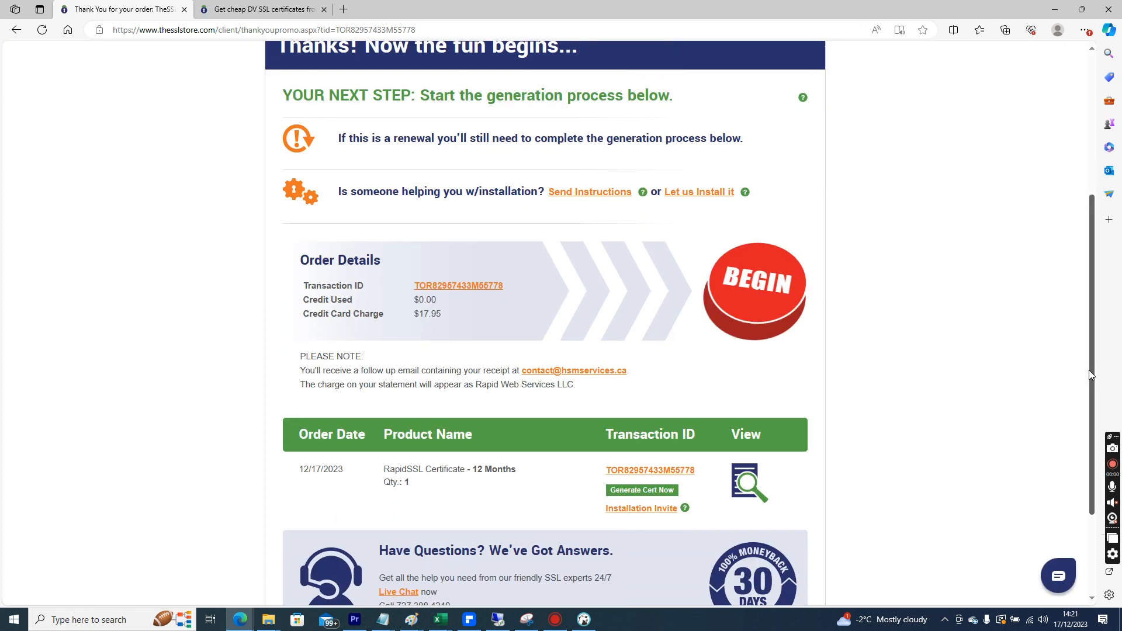
pyautogui.scroll(-3, 1089, 374)
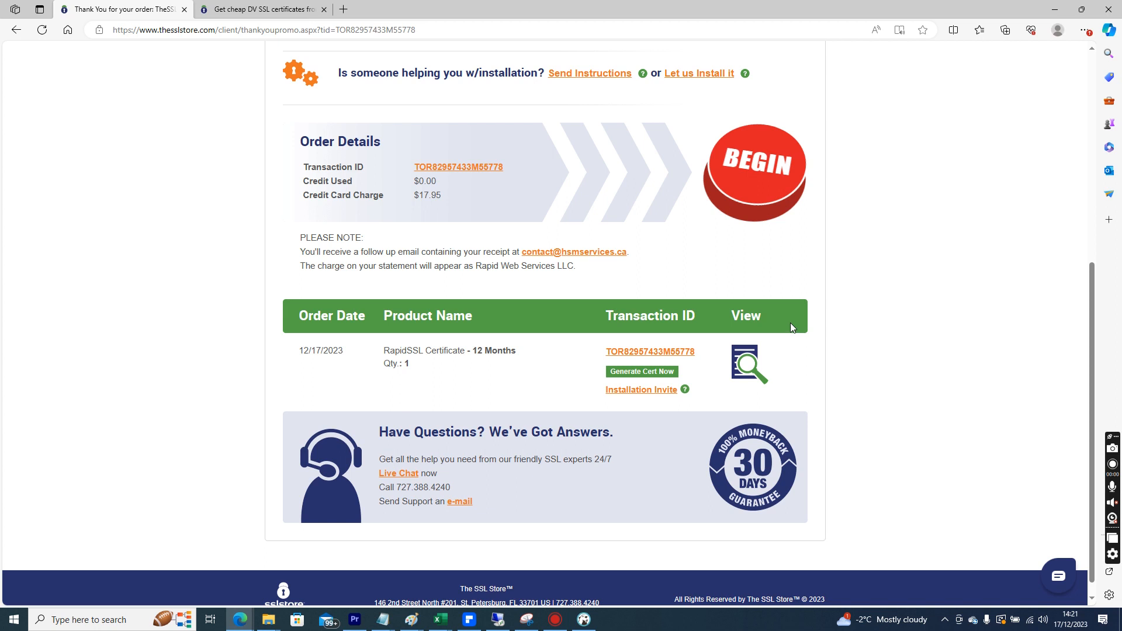
pyautogui.click(649, 374)
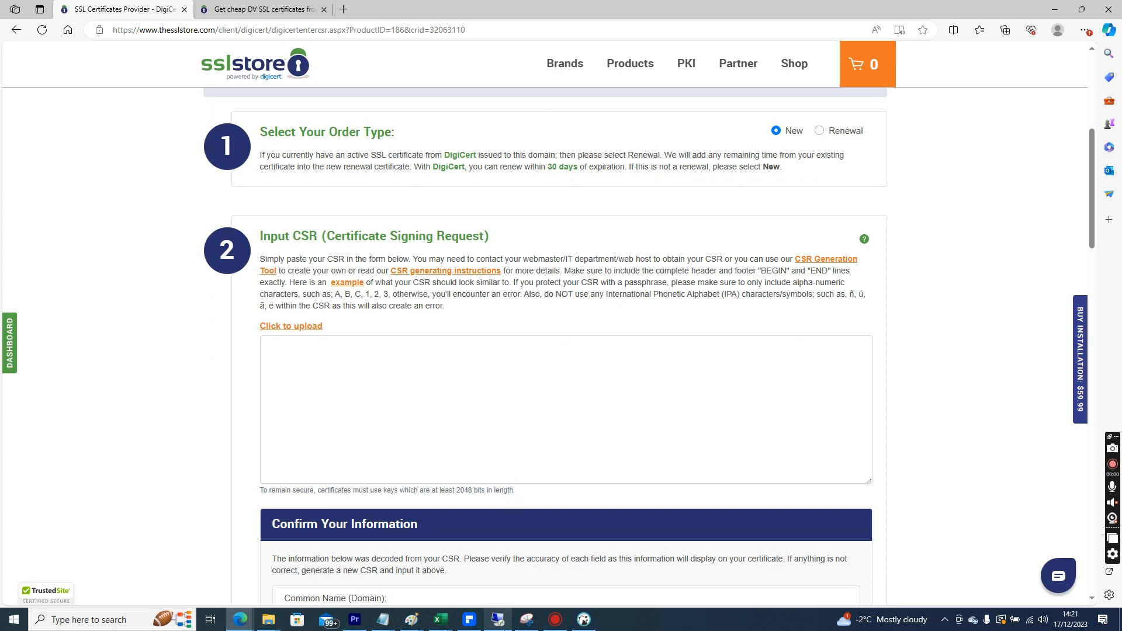
# Switch to the remote server's IIS Manager and open Server Certificates at the server level
pyautogui.moveTo(498, 619)
pyautogui.click(518, 594)
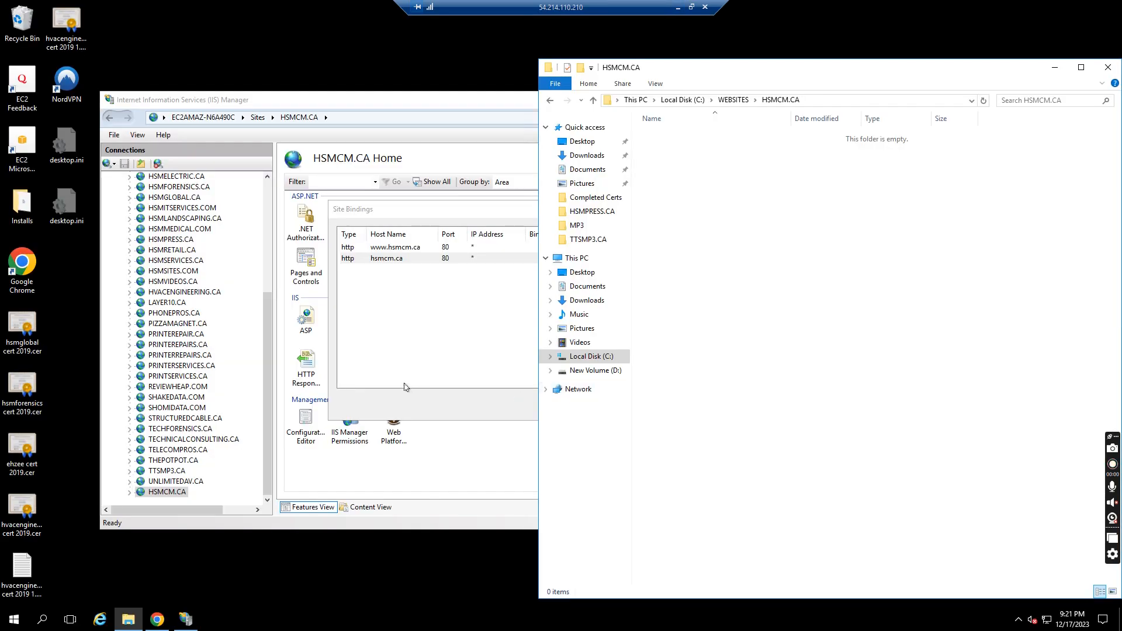
pyautogui.click(691, 209)
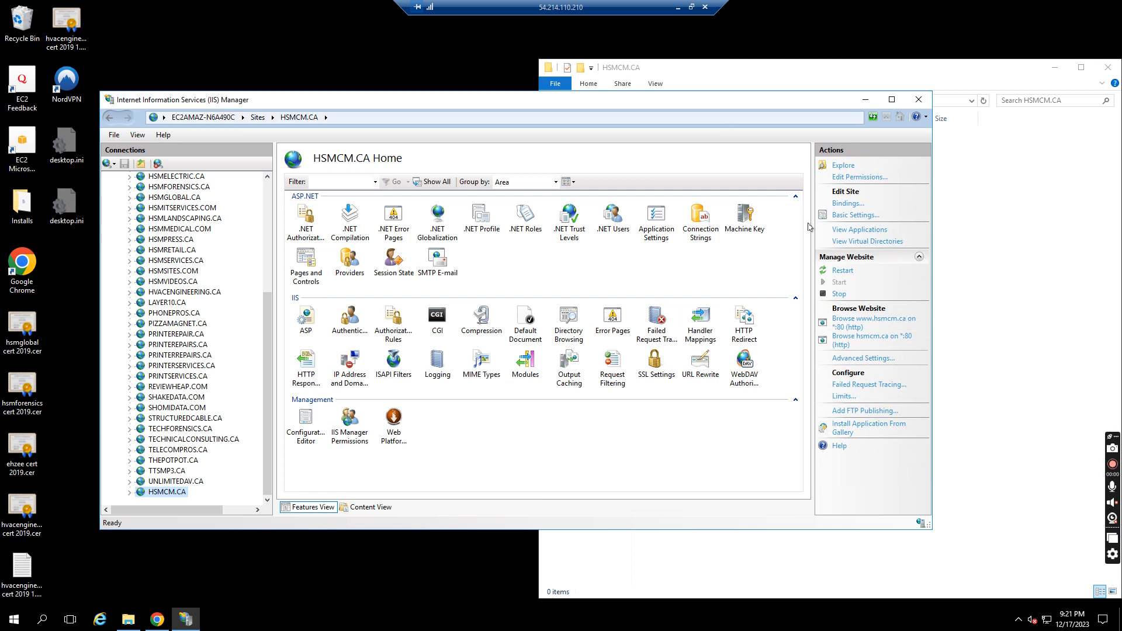
pyautogui.moveTo(265, 381); pyautogui.dragTo(260, 228)
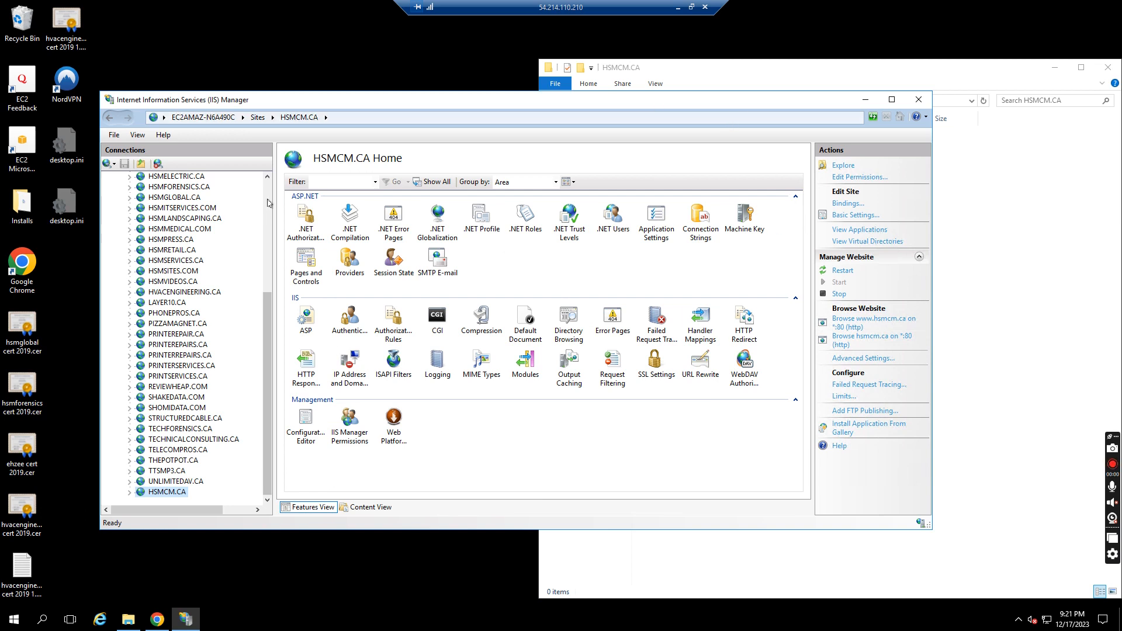
pyautogui.click(141, 176)
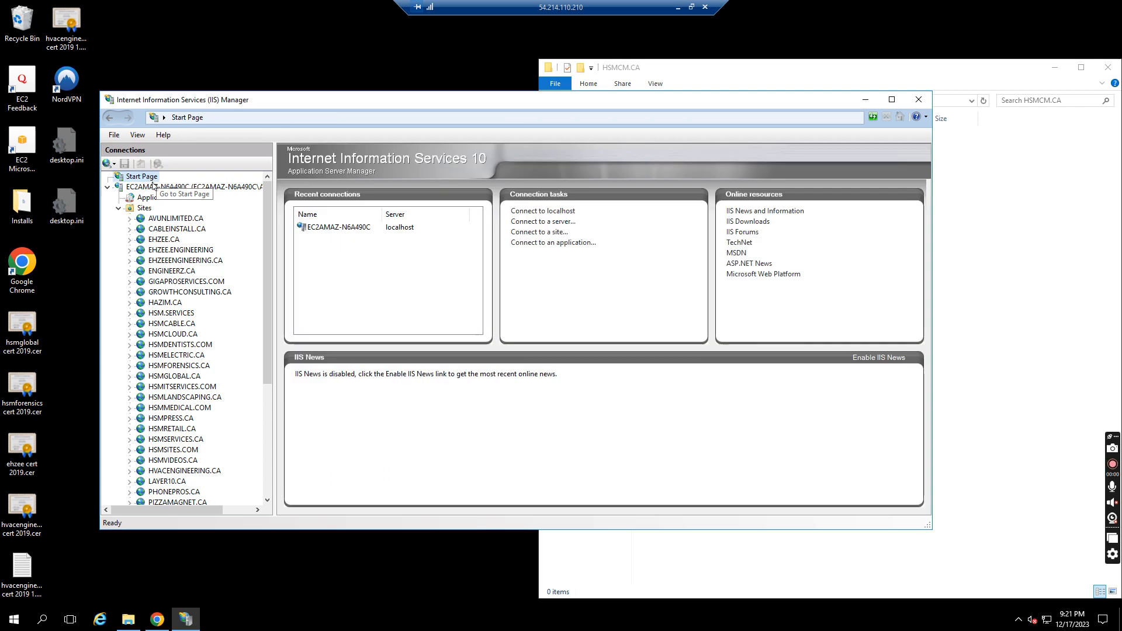
pyautogui.click(165, 188)
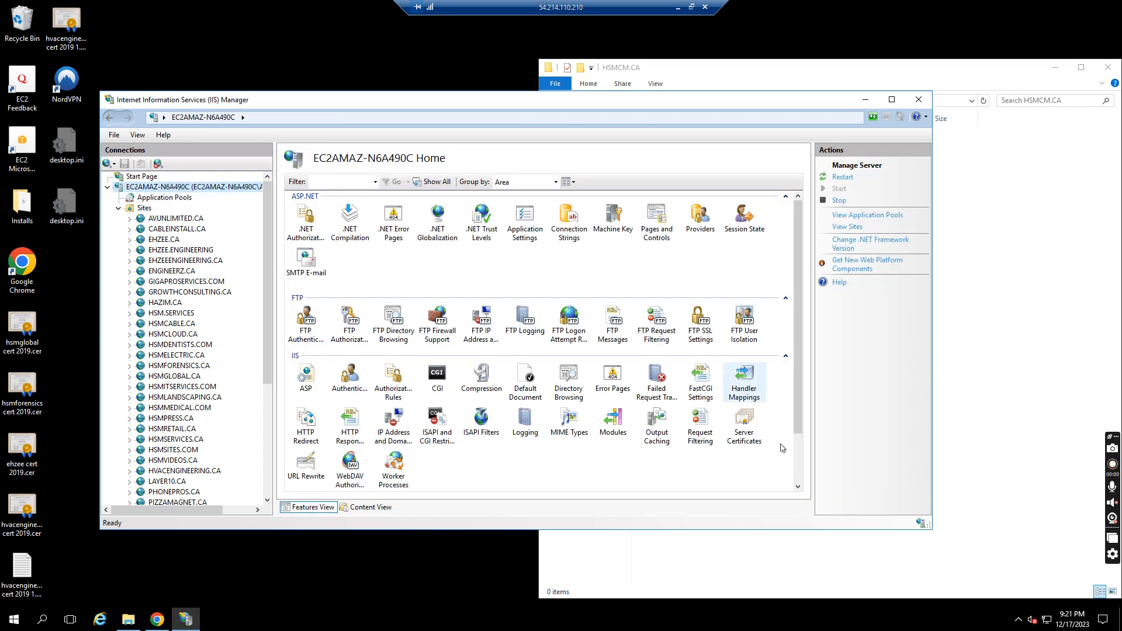
pyautogui.doubleClick(744, 430)
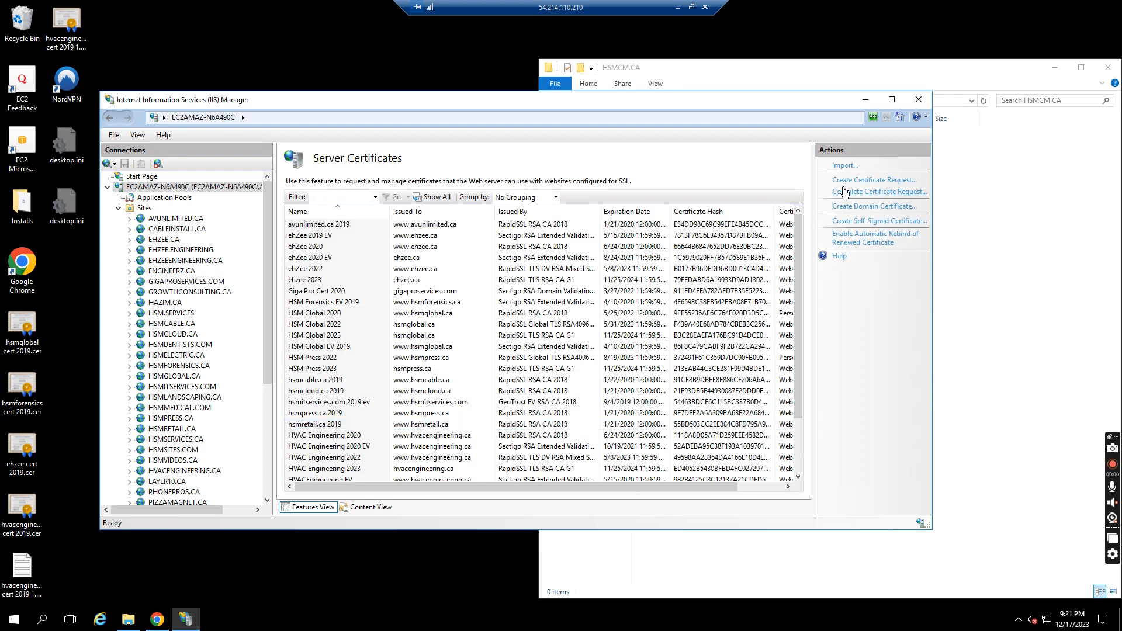
pyautogui.click(852, 181)
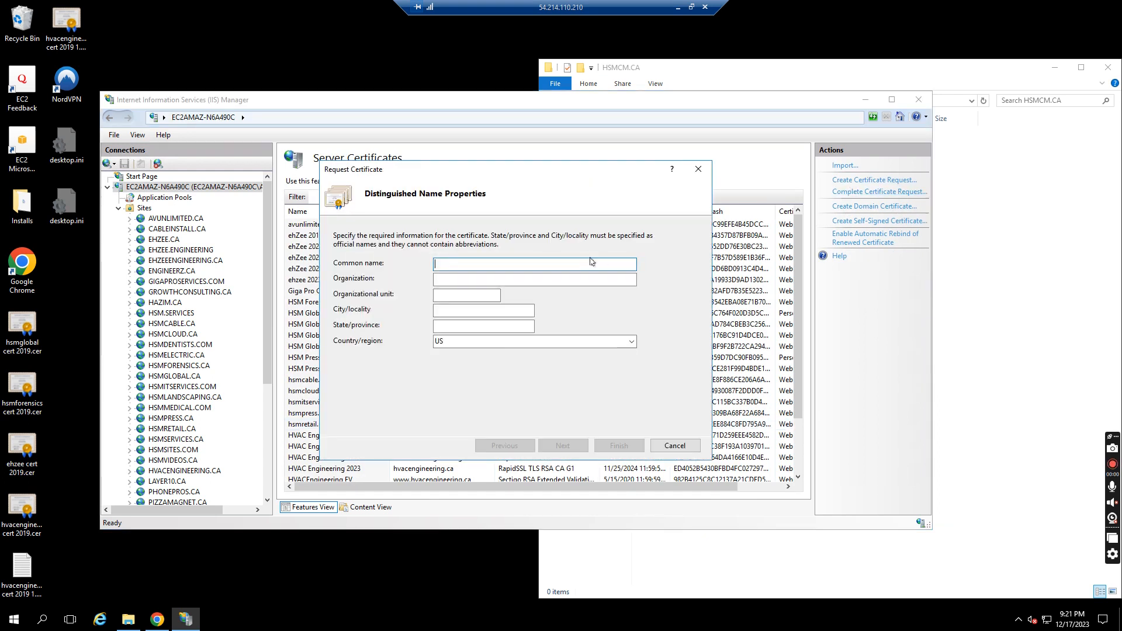
pyautogui.write('www.hsmcm.ca')
pyautogui.press('Tab')
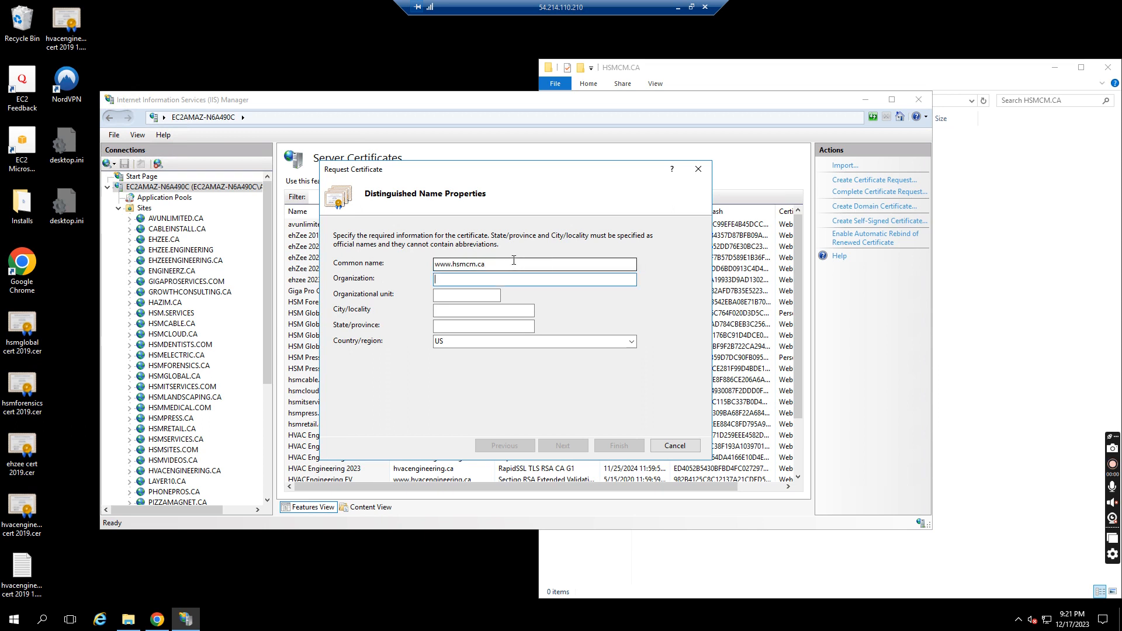
# Enter organization HSMG Services & Consulting Inc., organizational unit web, city Edmonton and state Alberta
pyautogui.write('HSMG Services & Consulting Inc.')
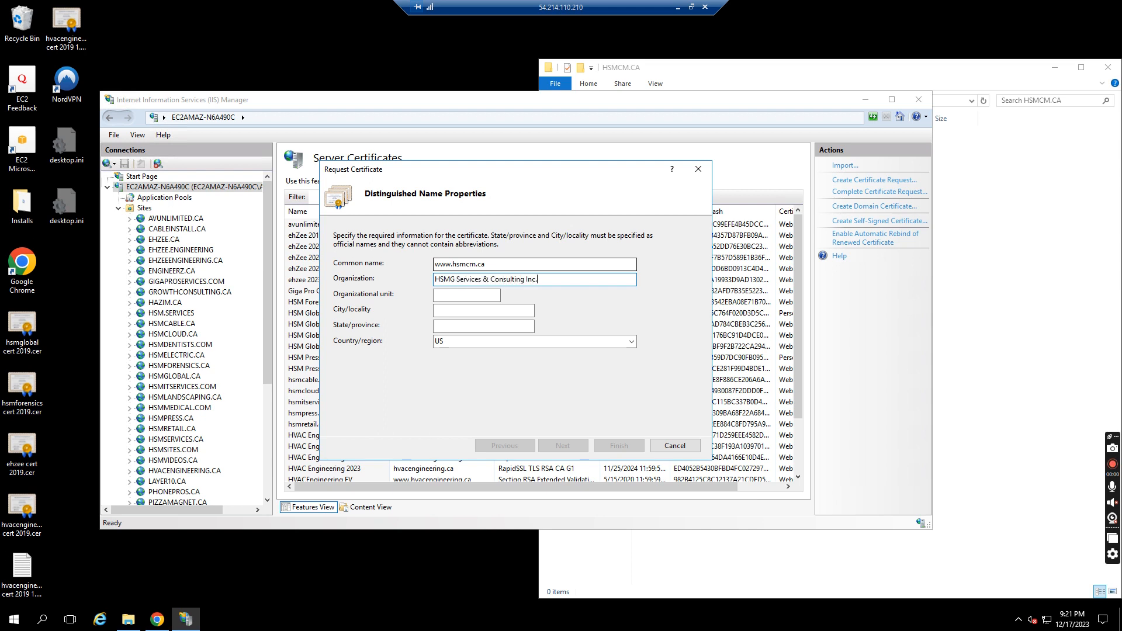
pyautogui.press('Tab')
pyautogui.write('w')
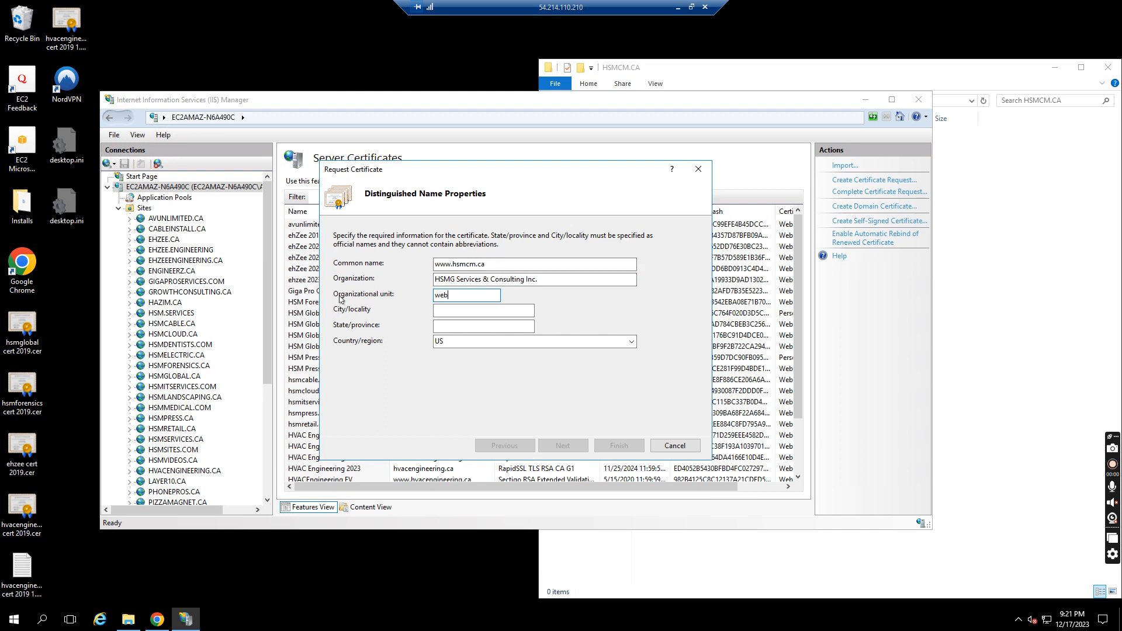
pyautogui.press('Tab')
pyautogui.write('Edm')
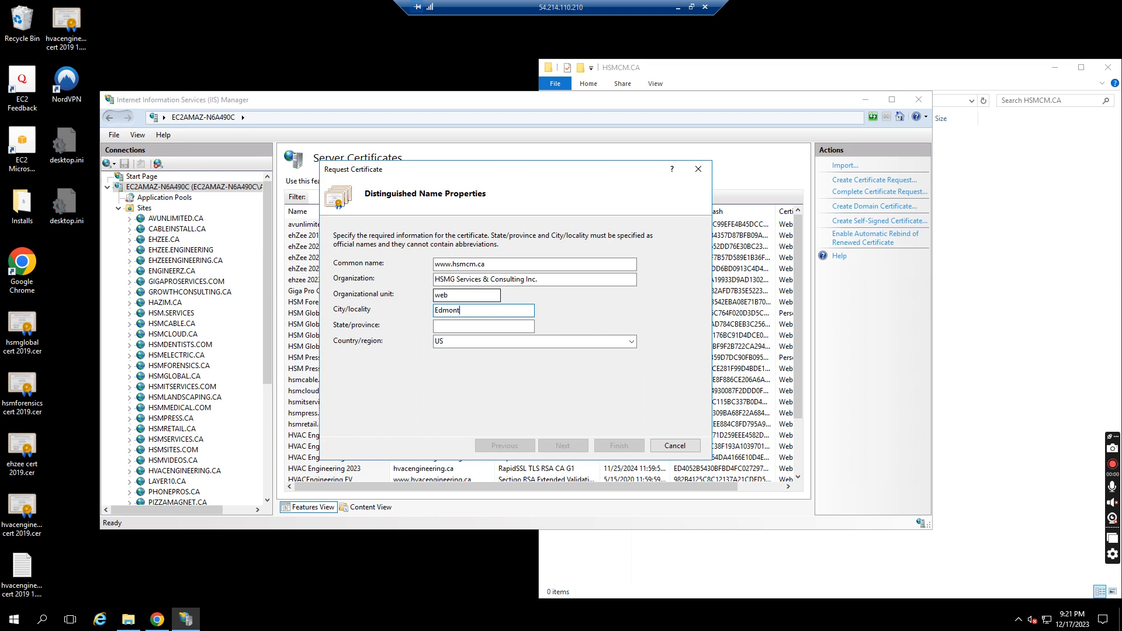
pyautogui.press('Tab')
pyautogui.write('Alb')
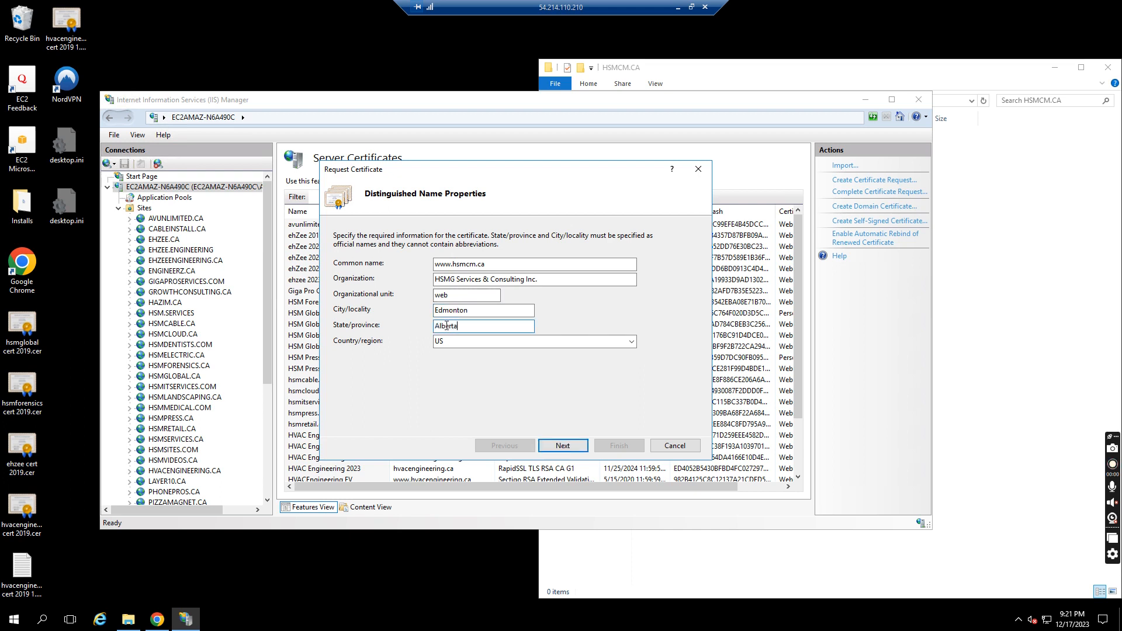
# Set the country/region to CA and continue to the next page of the request
pyautogui.moveTo(436, 326); pyautogui.dragTo(465, 326)
pyautogui.click(482, 340)
pyautogui.write('CA')
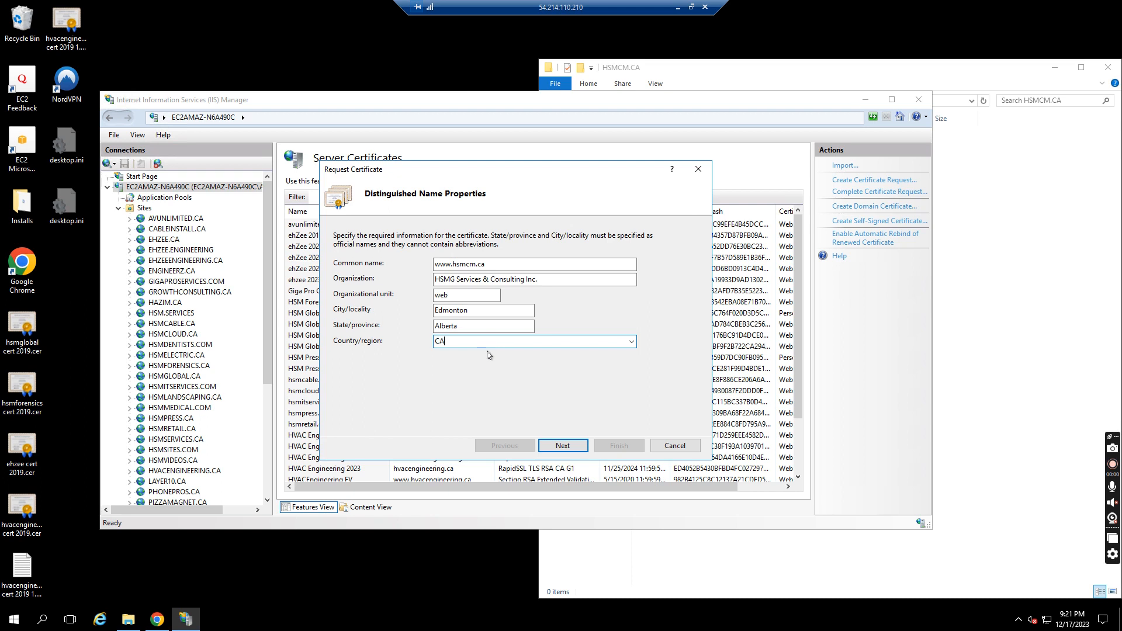
pyautogui.click(631, 341)
pyautogui.click(647, 343)
pyautogui.click(570, 447)
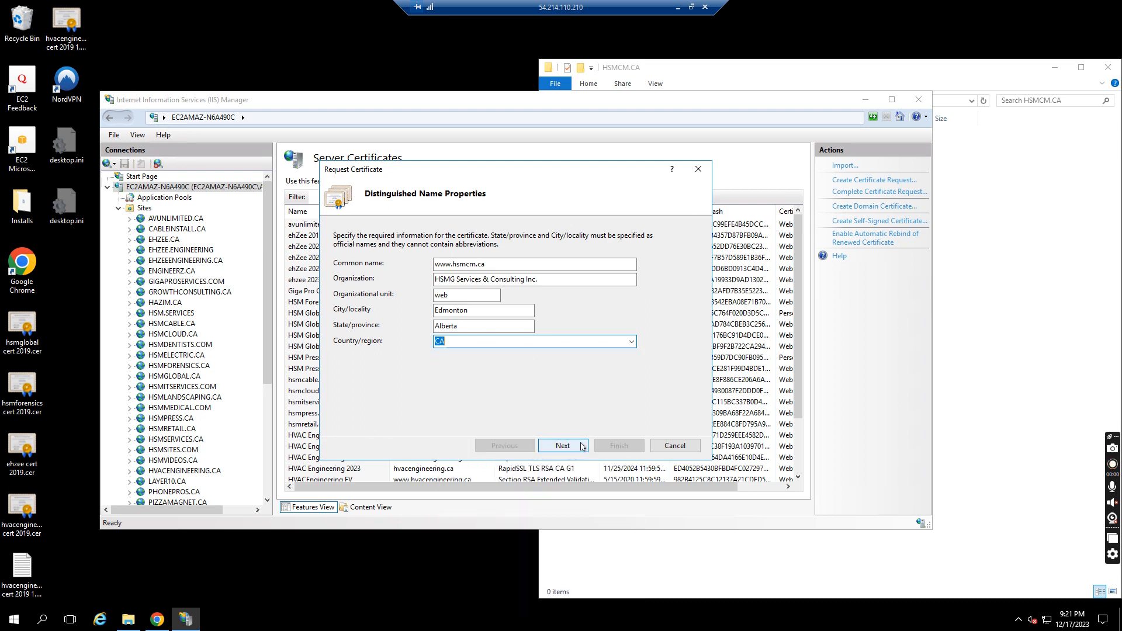
# Set the bit length to 4096 with the Microsoft RSA SChannel Cryptographic Provider and continue
pyautogui.click(416, 322)
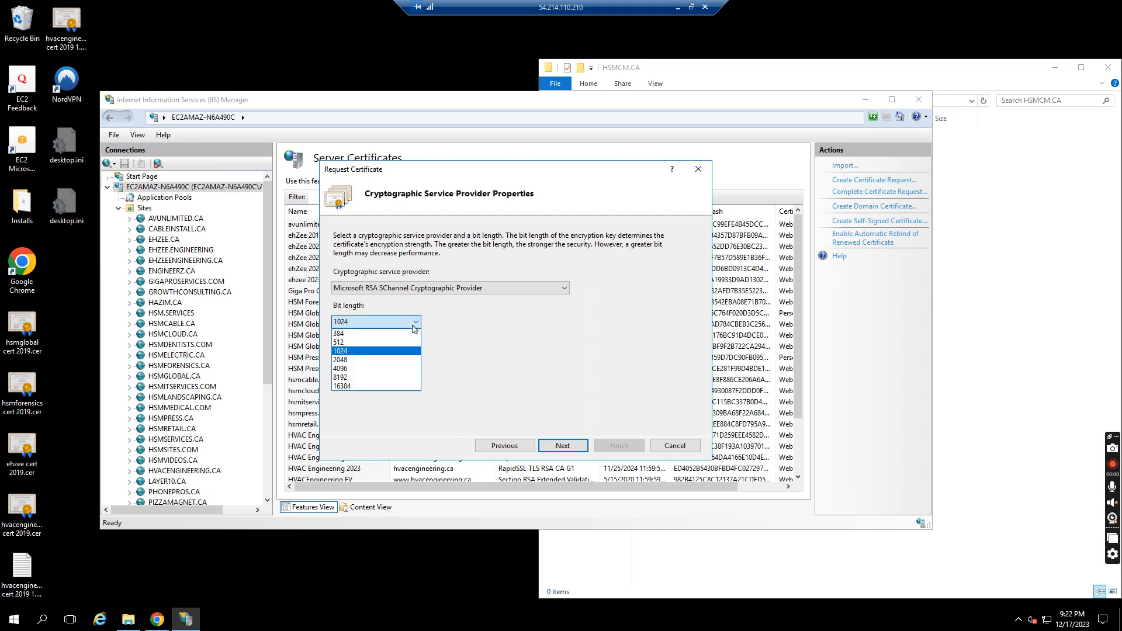
pyautogui.click(383, 369)
pyautogui.click(402, 289)
pyautogui.click(526, 398)
pyautogui.click(566, 447)
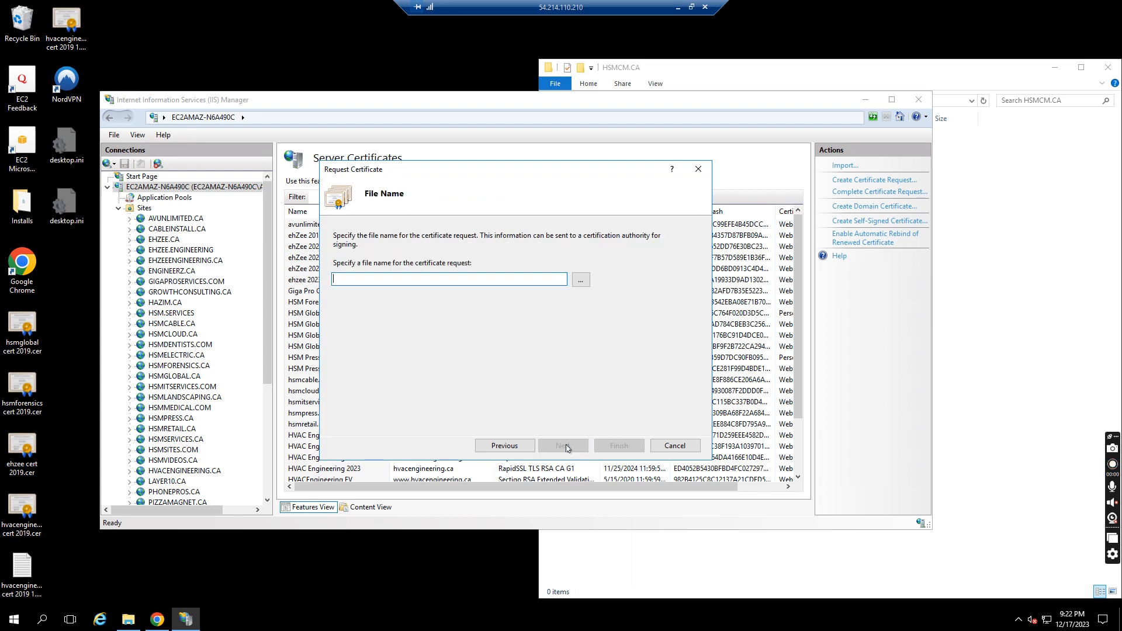
# Save the request as hsmcm cert request 2023 in Documents and finish the wizard
pyautogui.click(580, 279)
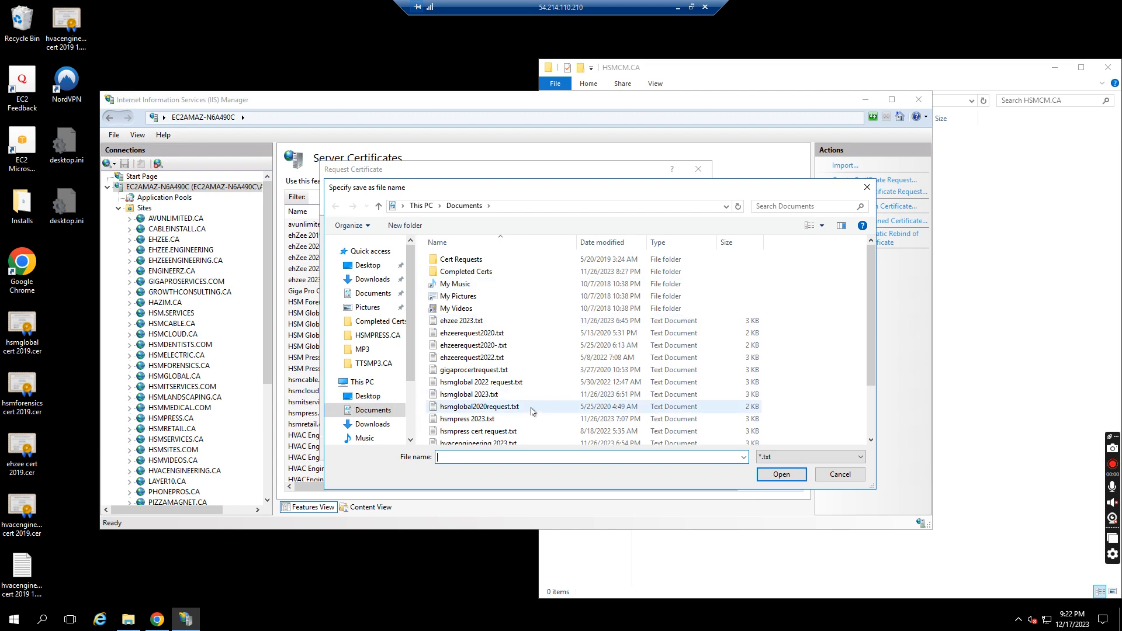
pyautogui.write('hsmcm cert request 2023')
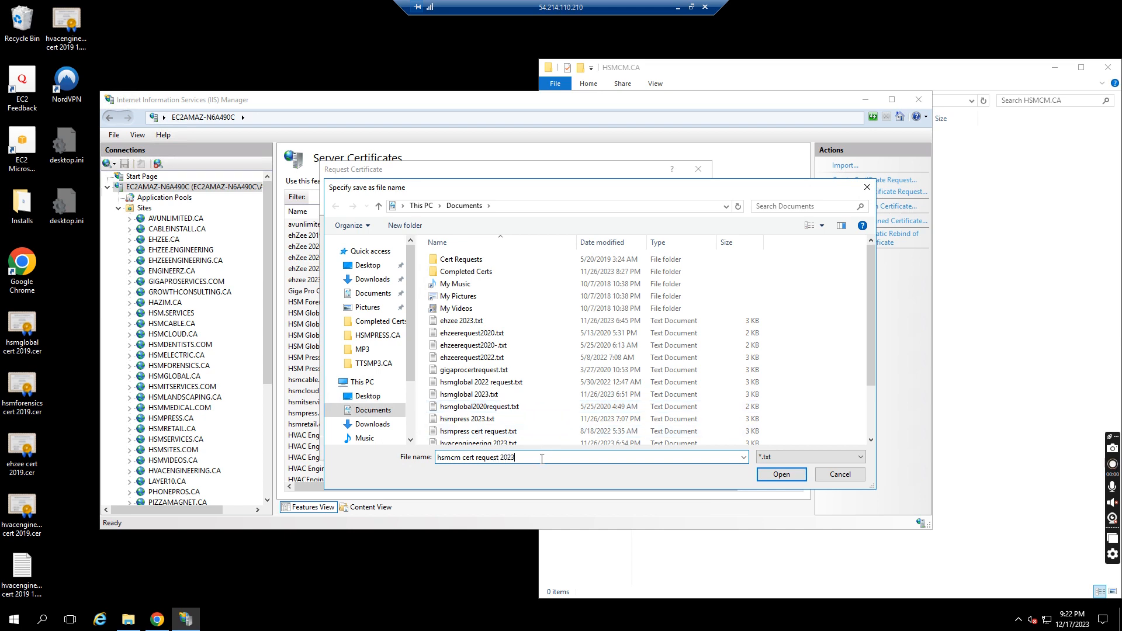
pyautogui.click(781, 474)
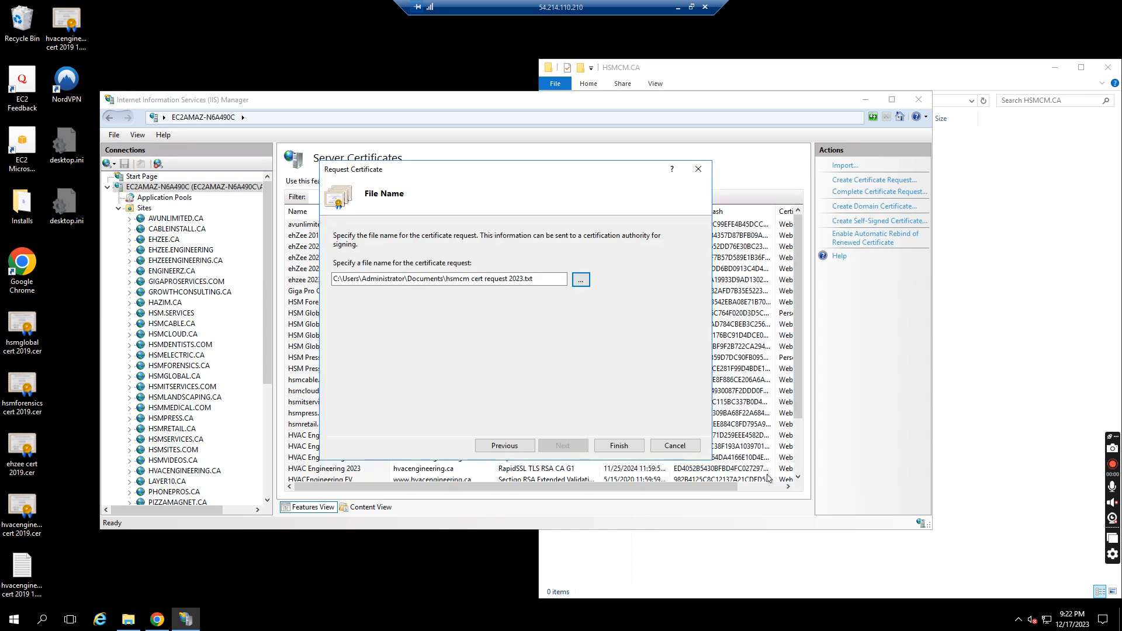
pyautogui.click(623, 448)
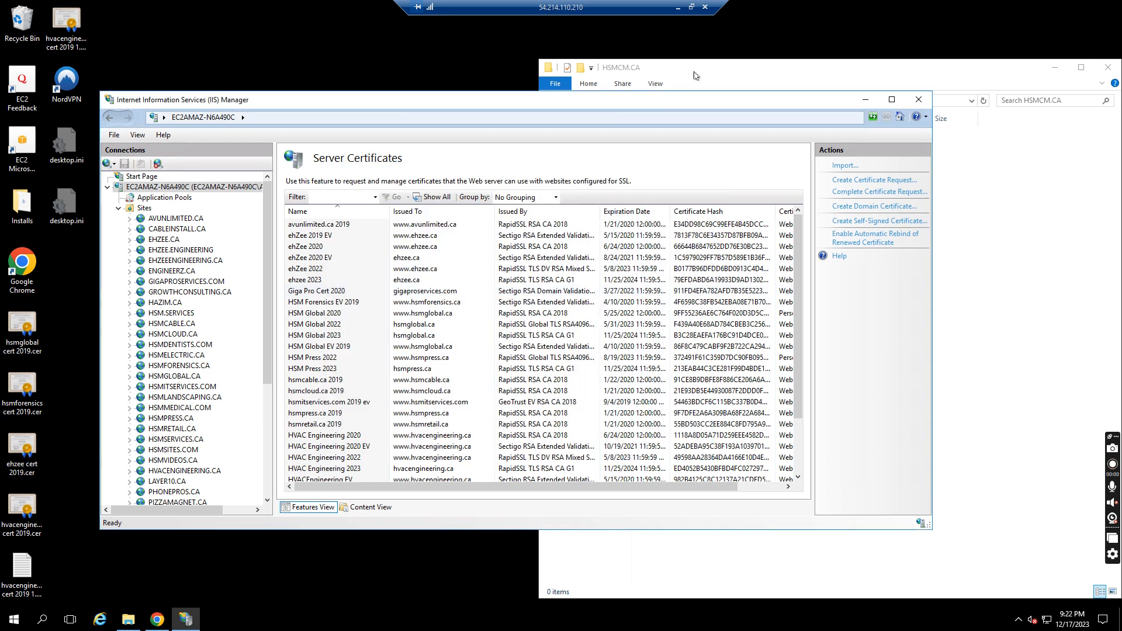
# Open hsmcm cert request 2023.txt from Documents in Notepad and select all of its text
pyautogui.click(721, 68)
pyautogui.click(607, 200)
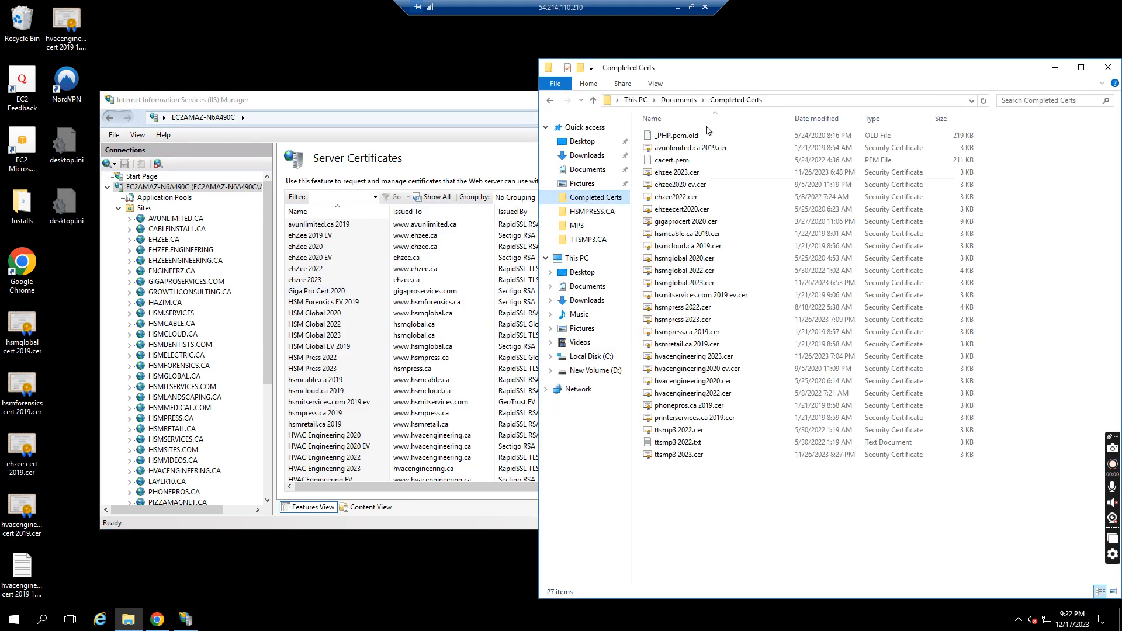
pyautogui.click(681, 100)
pyautogui.click(816, 120)
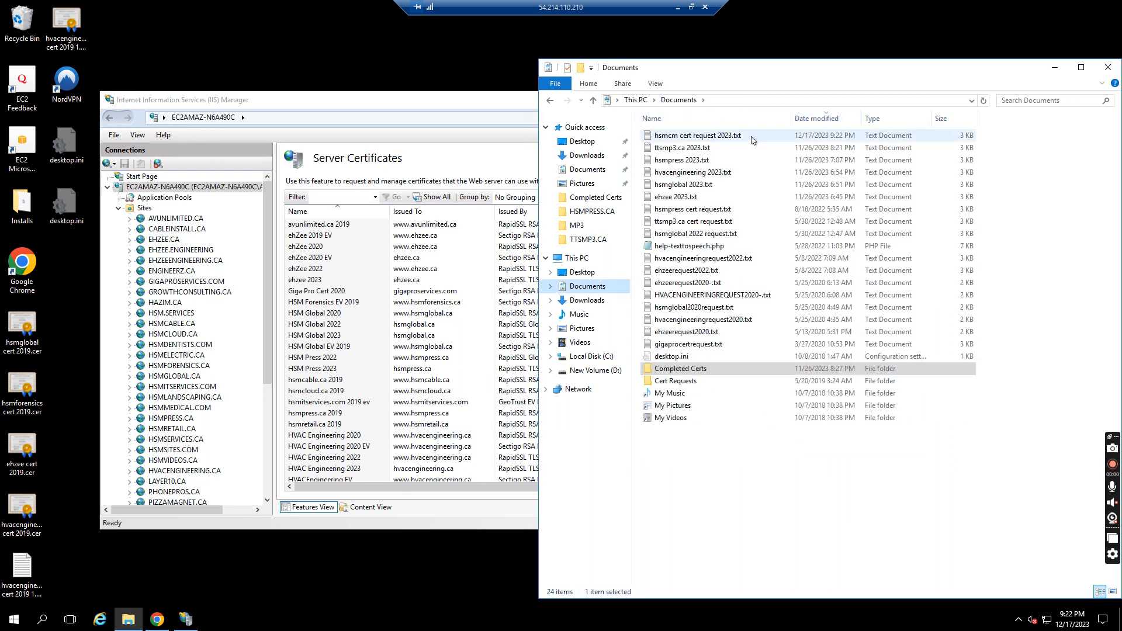
pyautogui.doubleClick(710, 137)
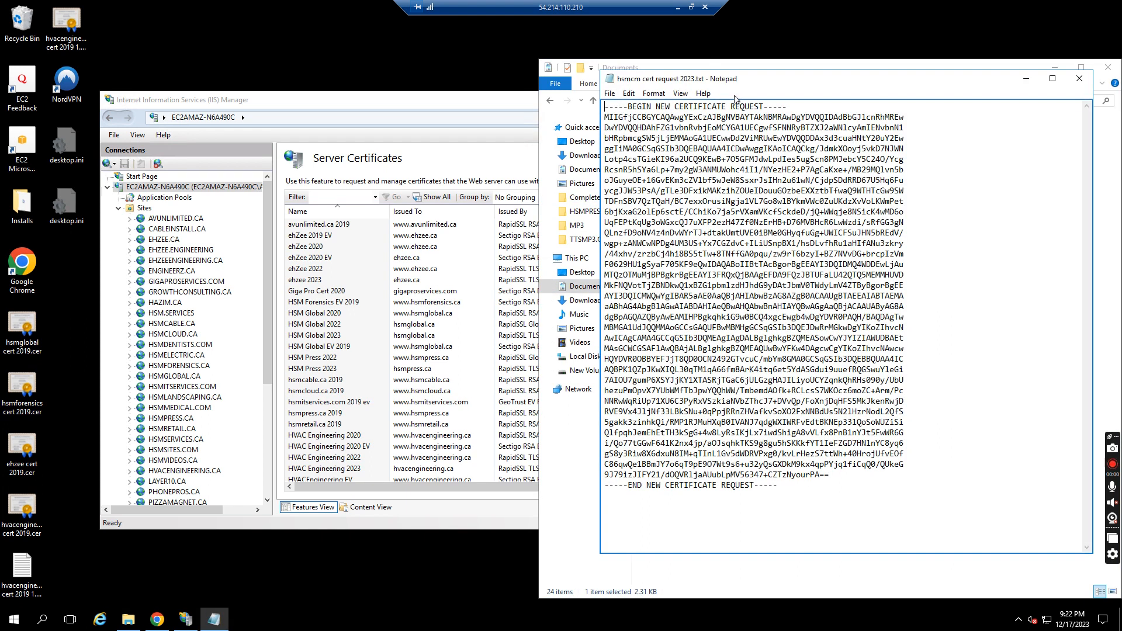
pyautogui.hotkey('ctrl', 'a')
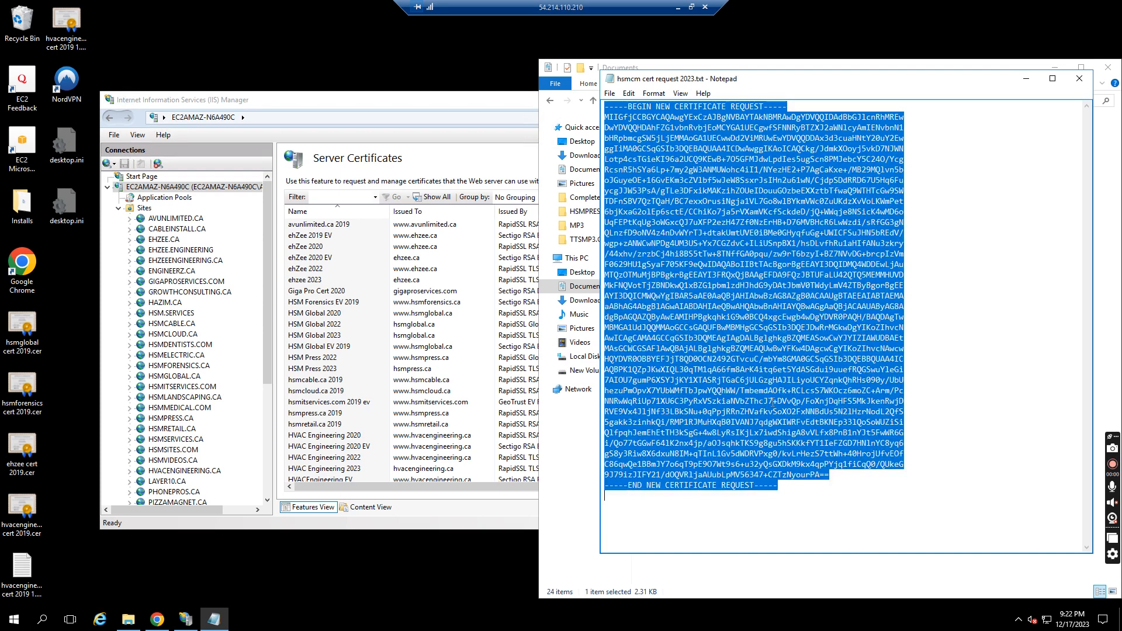
# Paste the CSR into the Input CSR box on the certificate order page
pyautogui.click(678, 7)
pyautogui.click(565, 402)
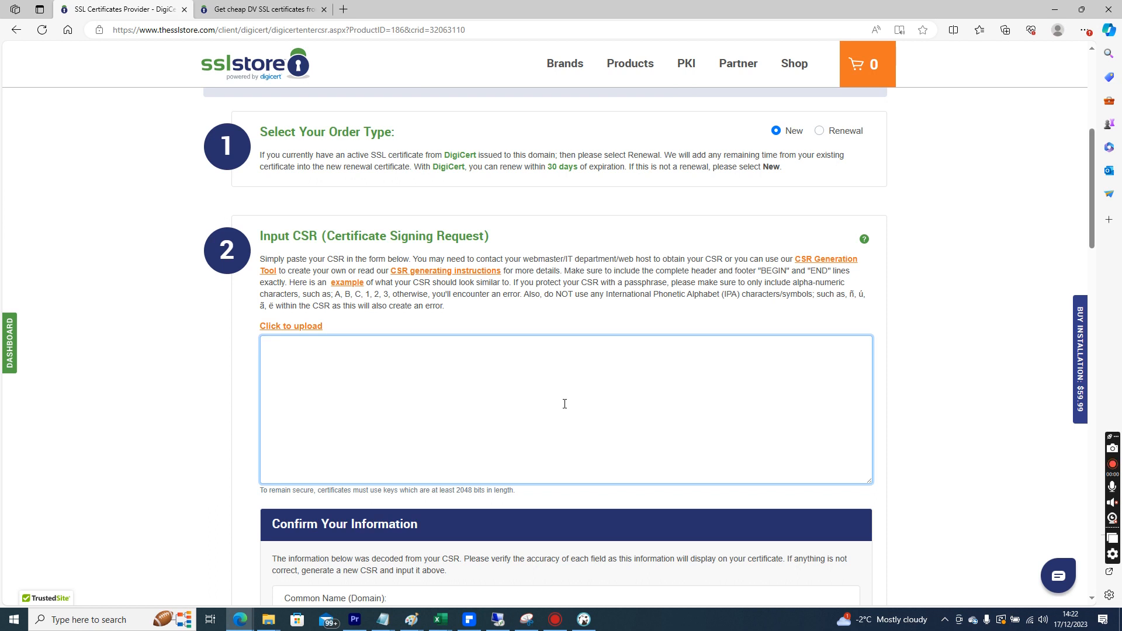
pyautogui.hotkey('ctrl', 'v')
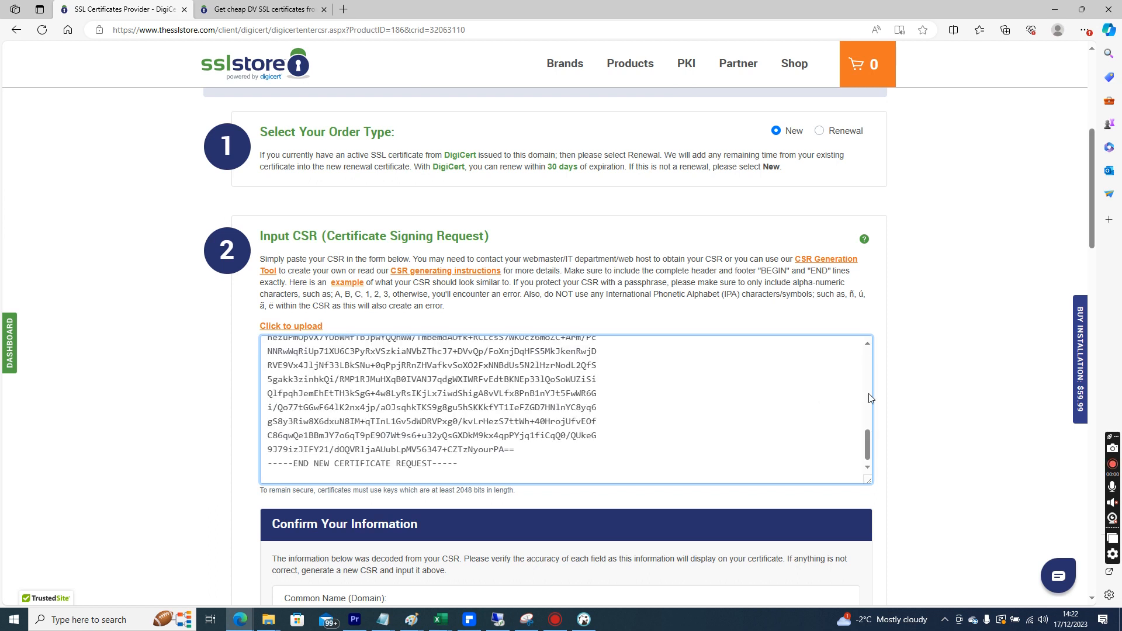
pyautogui.moveTo(867, 447); pyautogui.dragTo(871, 476)
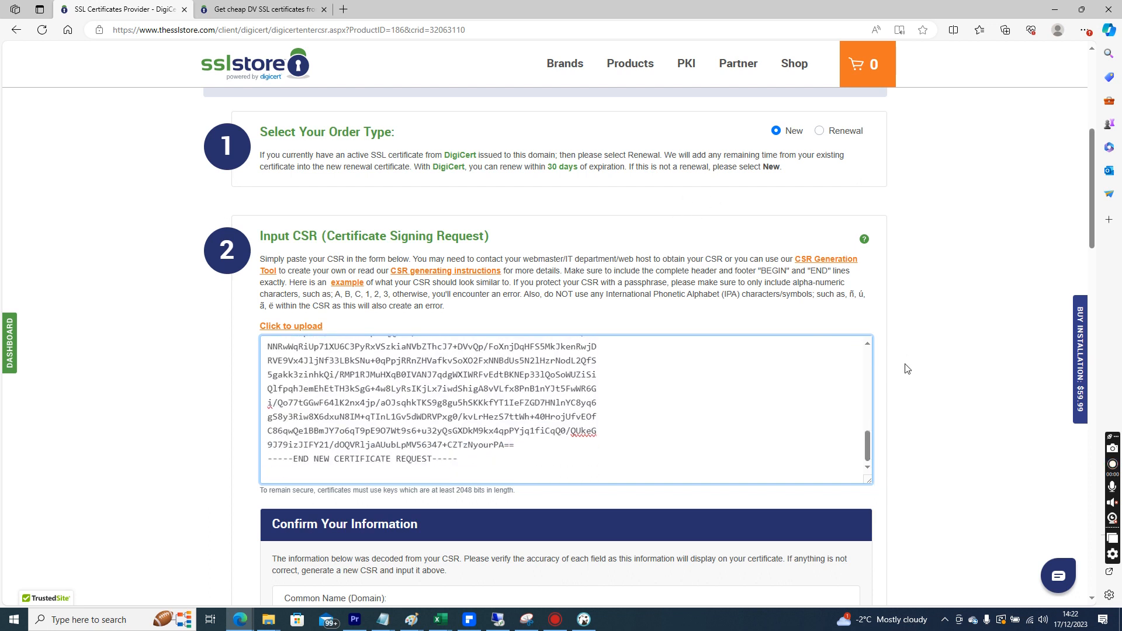
# Choose File as the DCV verification method for proving domain control
pyautogui.moveTo(1086, 201); pyautogui.dragTo(1097, 317)
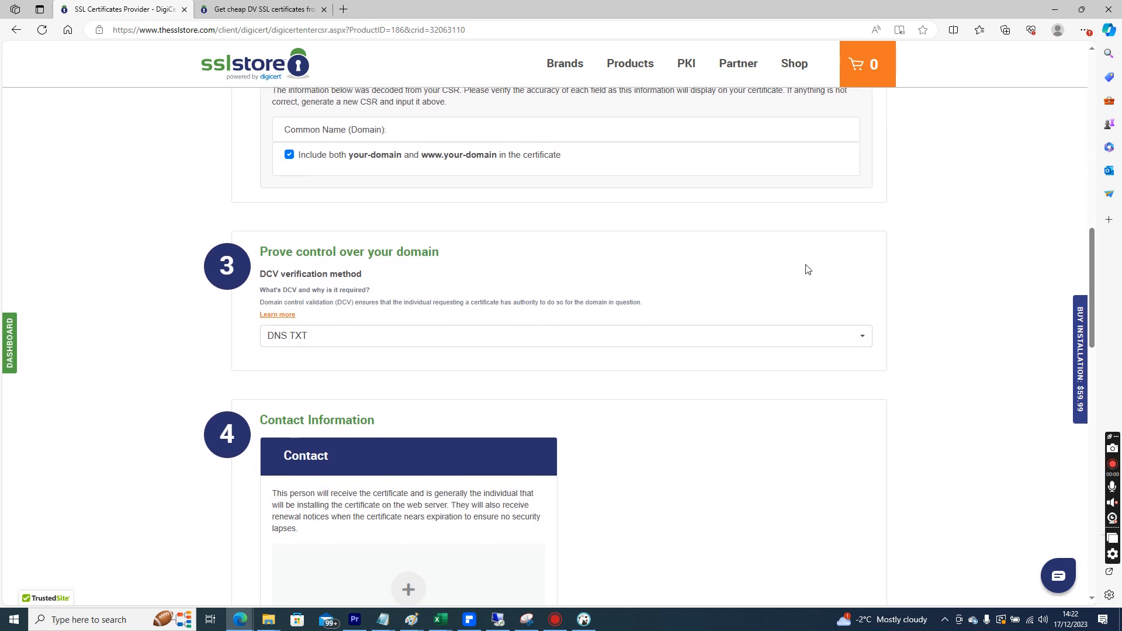
pyautogui.click(751, 340)
pyautogui.click(750, 340)
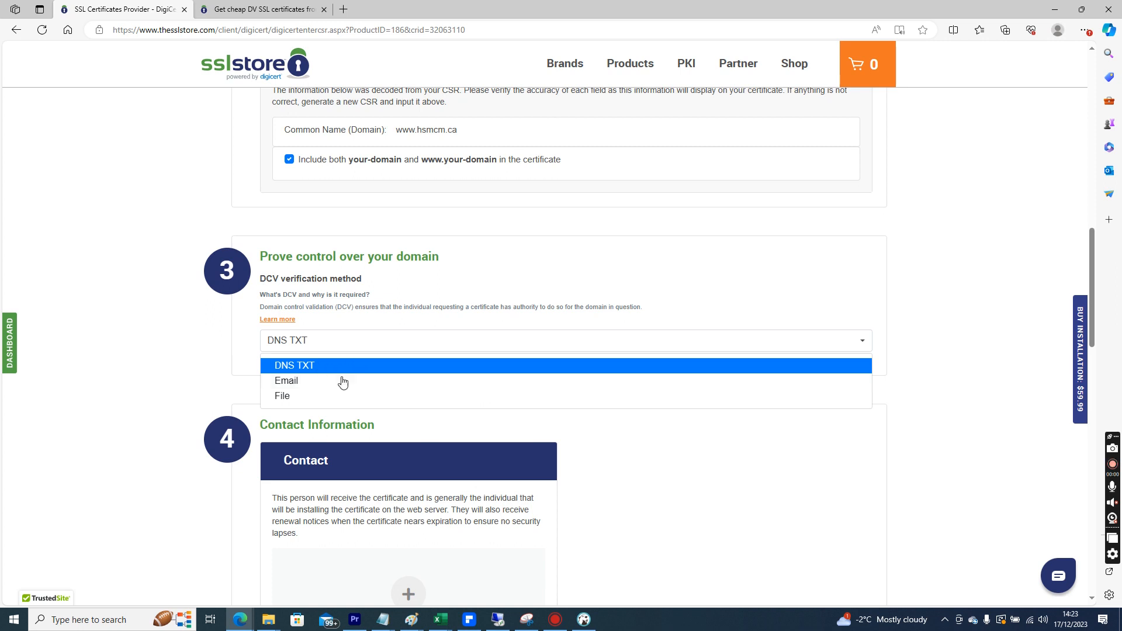
pyautogui.click(308, 396)
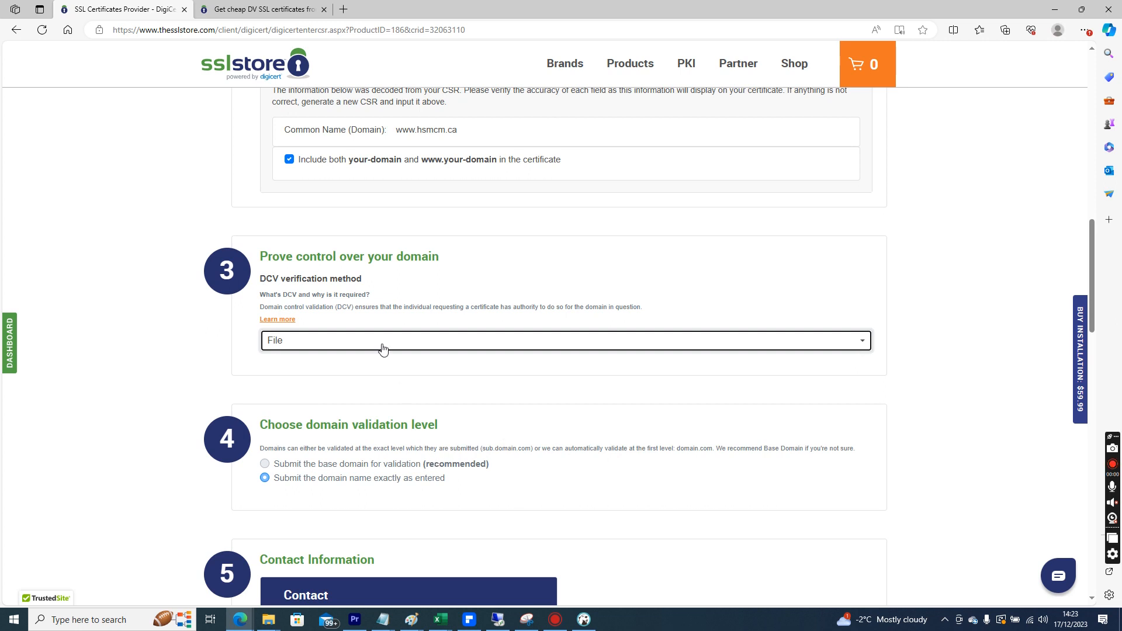
# Select submitting the base domain for validation as the domain validation level
pyautogui.moveTo(313, 427); pyautogui.dragTo(482, 447)
pyautogui.click(438, 450)
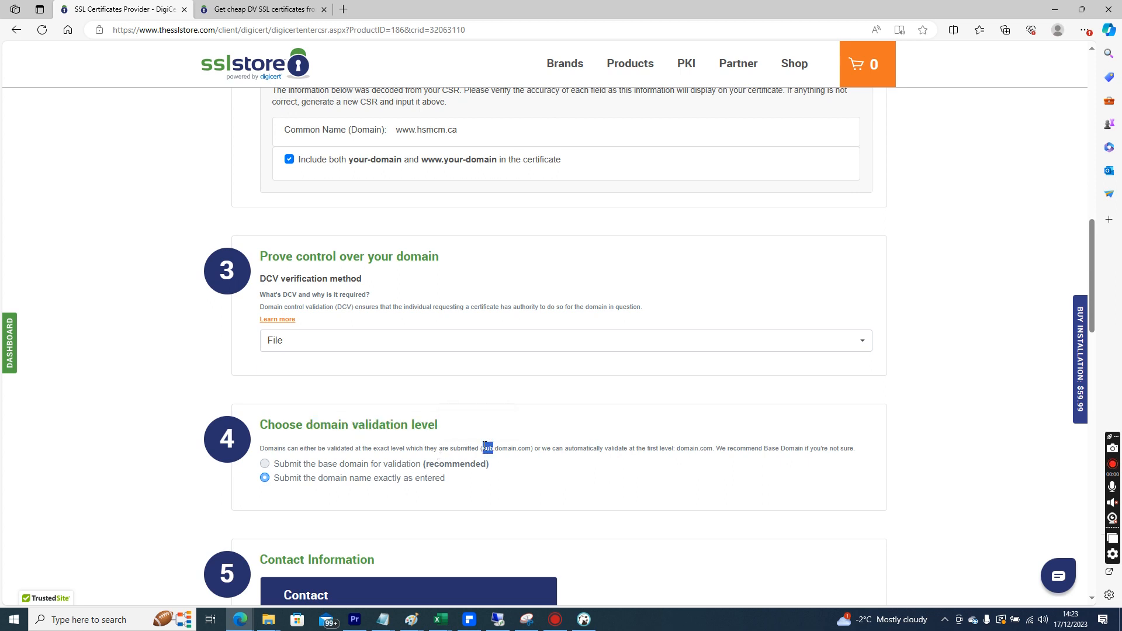
pyautogui.tripleClick(270, 465)
# Open the Add Contact dialog and choose to create a new contact
pyautogui.moveTo(1090, 304); pyautogui.dragTo(1111, 405)
pyautogui.click(403, 227)
pyautogui.click(483, 348)
pyautogui.click(483, 348)
pyautogui.click(532, 317)
pyautogui.click(464, 258)
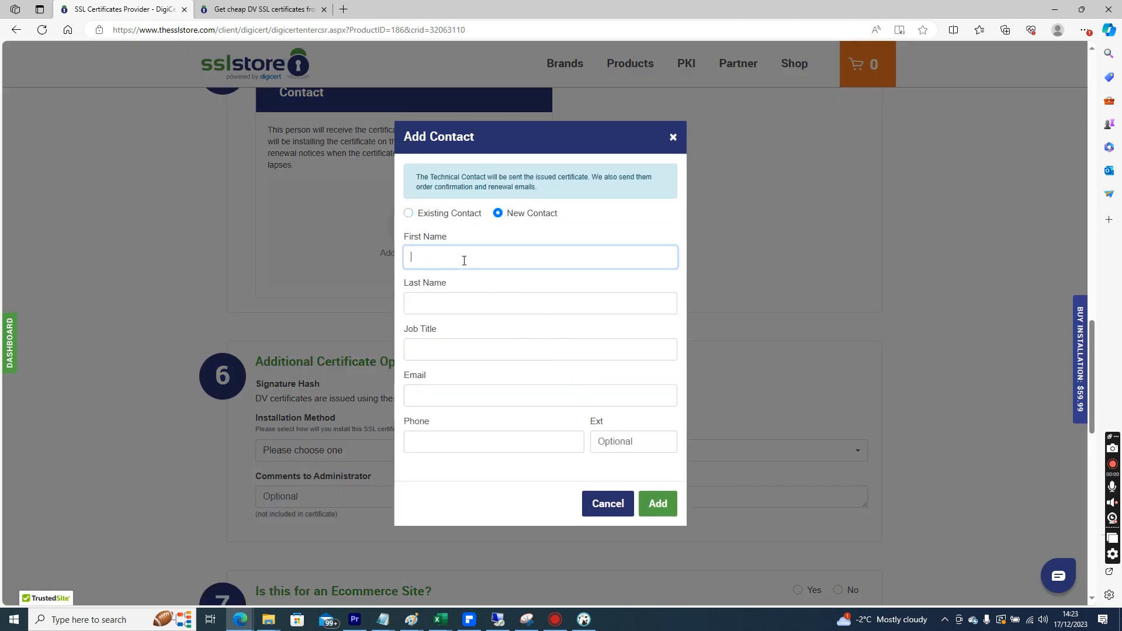
# Enter the contact's first name, last name, job title Director, e-mail and phone number, and add the contact
pyautogui.press('Tab')
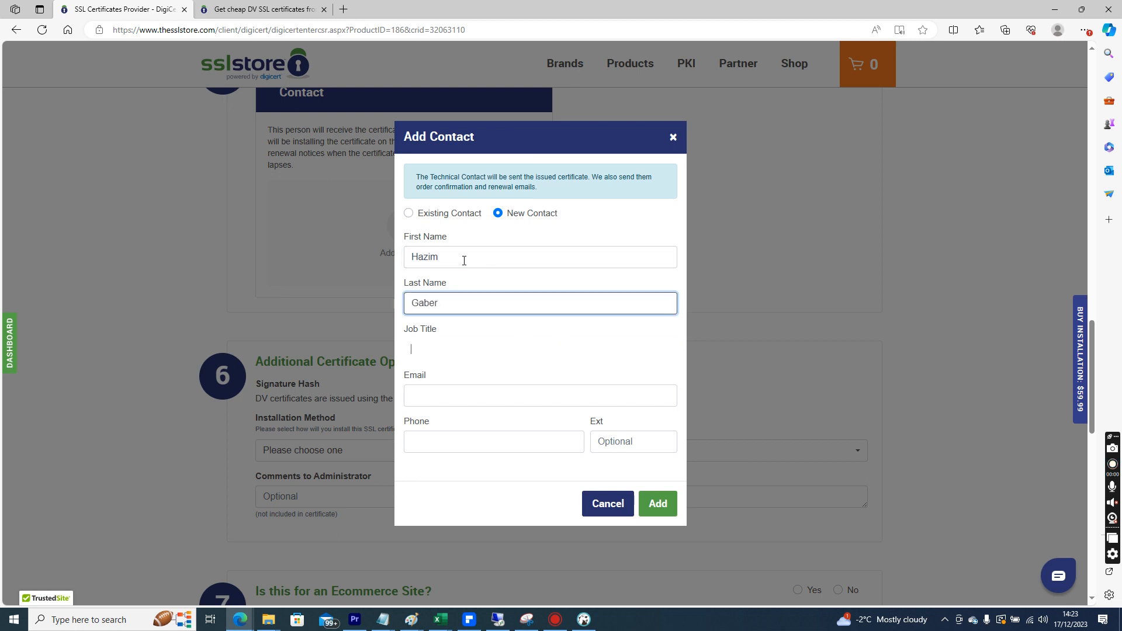
pyautogui.press('Tab')
pyautogui.write('Direc')
pyautogui.press('Tab')
pyautogui.press('Tab')
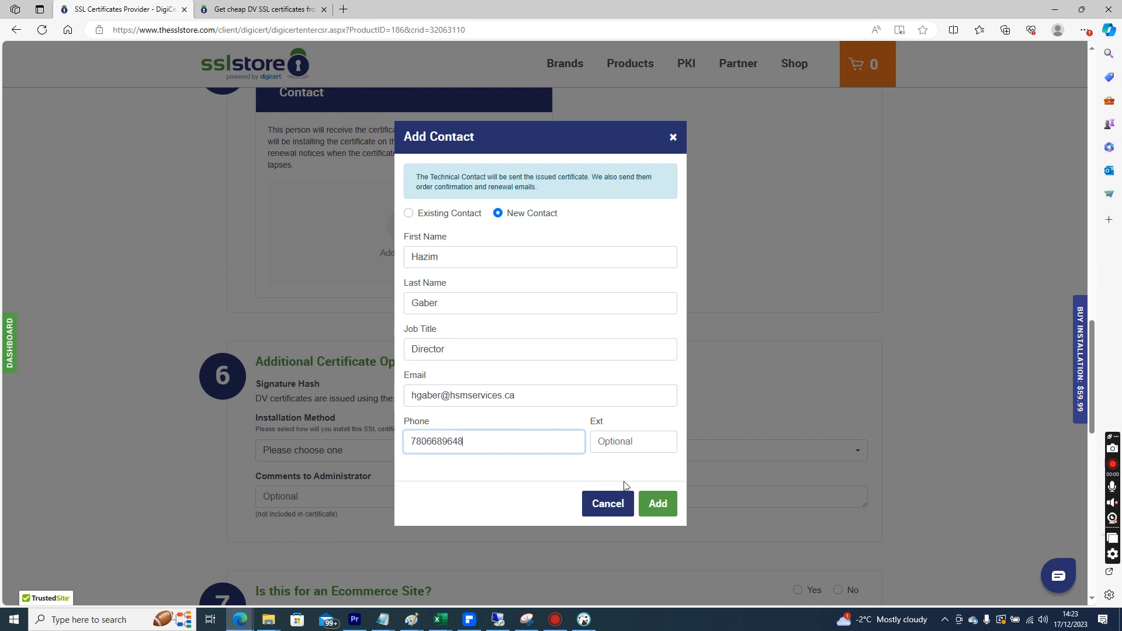
pyautogui.click(657, 503)
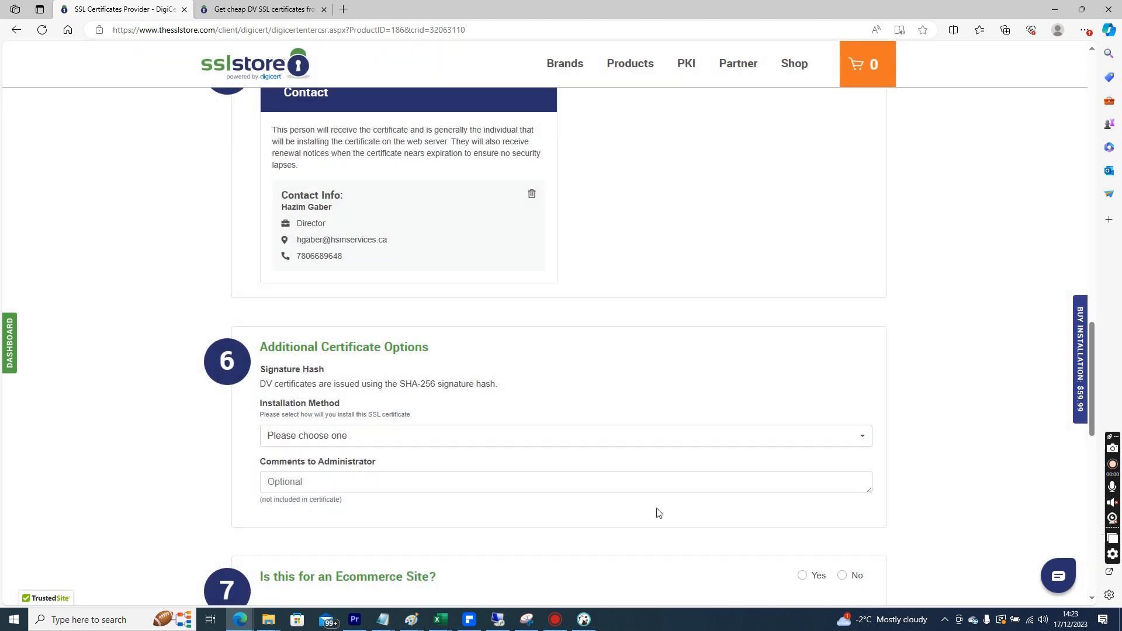
# Set the installation method to Using Microsoft Windows Server (IIS)
pyautogui.click(622, 448)
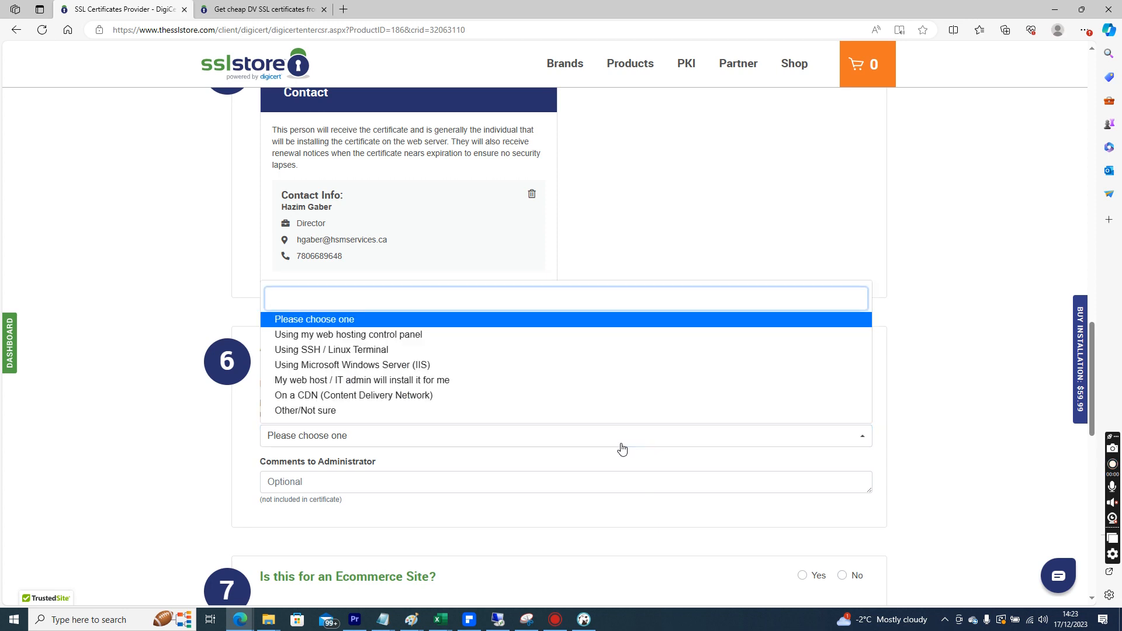
pyautogui.click(525, 370)
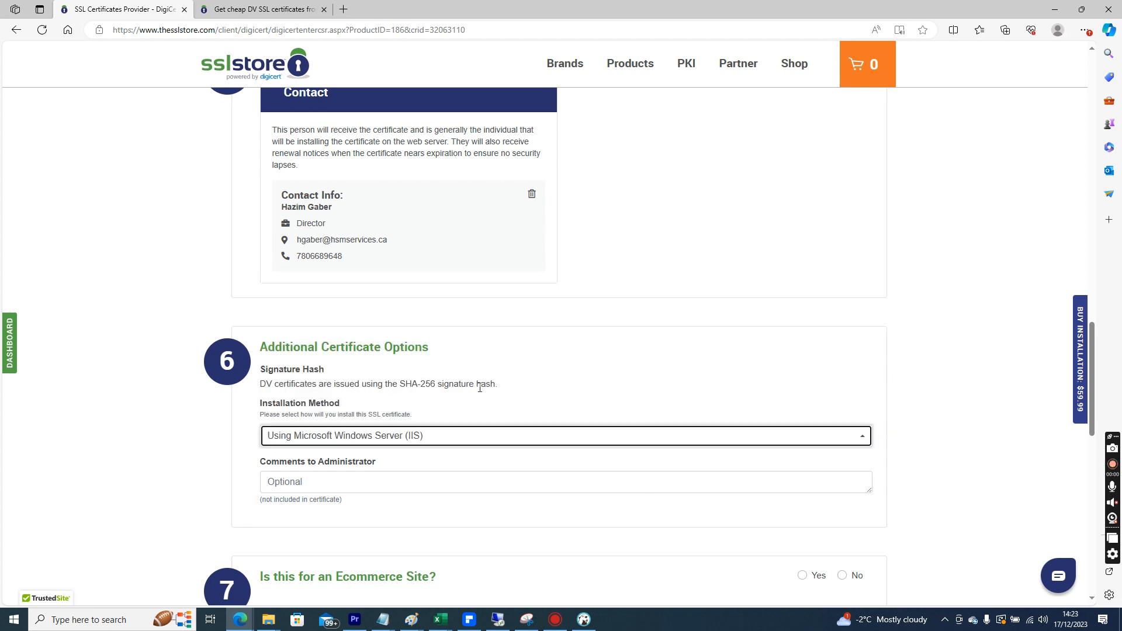
# Answer No to whether this is for an ecommerce site
pyautogui.moveTo(1093, 345); pyautogui.dragTo(1096, 384)
pyautogui.scroll(-3, 850, 224)
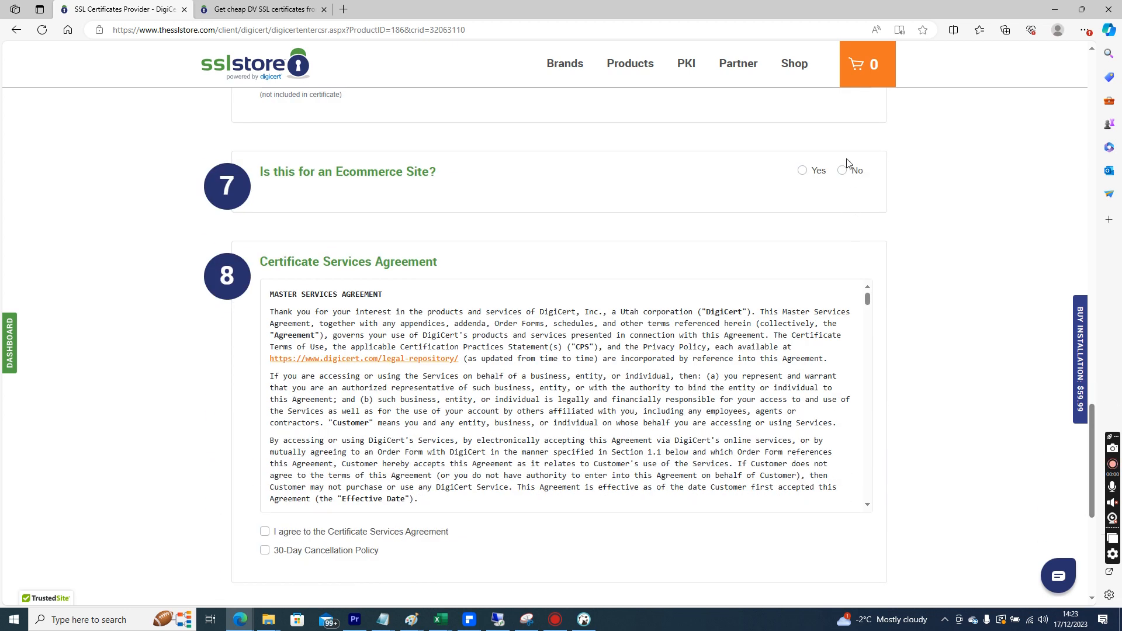
pyautogui.click(845, 170)
# Accept the Certificate Services Agreement and the 30-Day Cancellation Policy, and submit the order
pyautogui.moveTo(1091, 451); pyautogui.dragTo(1103, 535)
pyautogui.click(368, 200)
pyautogui.click(363, 220)
pyautogui.click(801, 298)
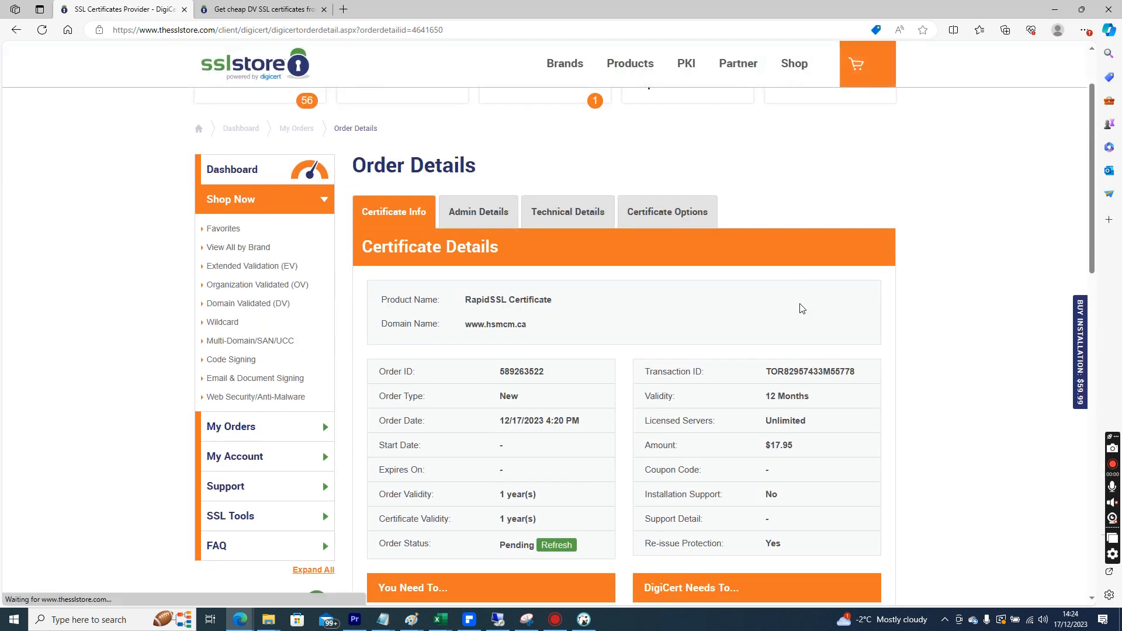
pyautogui.moveTo(1092, 246); pyautogui.dragTo(1097, 391)
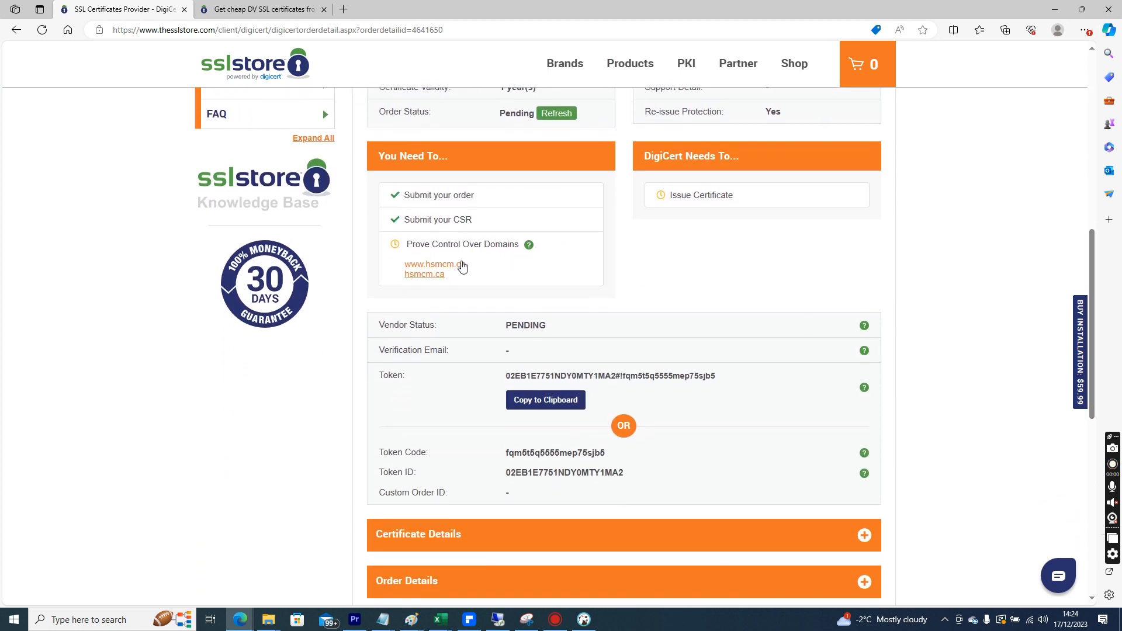
pyautogui.moveTo(529, 248)
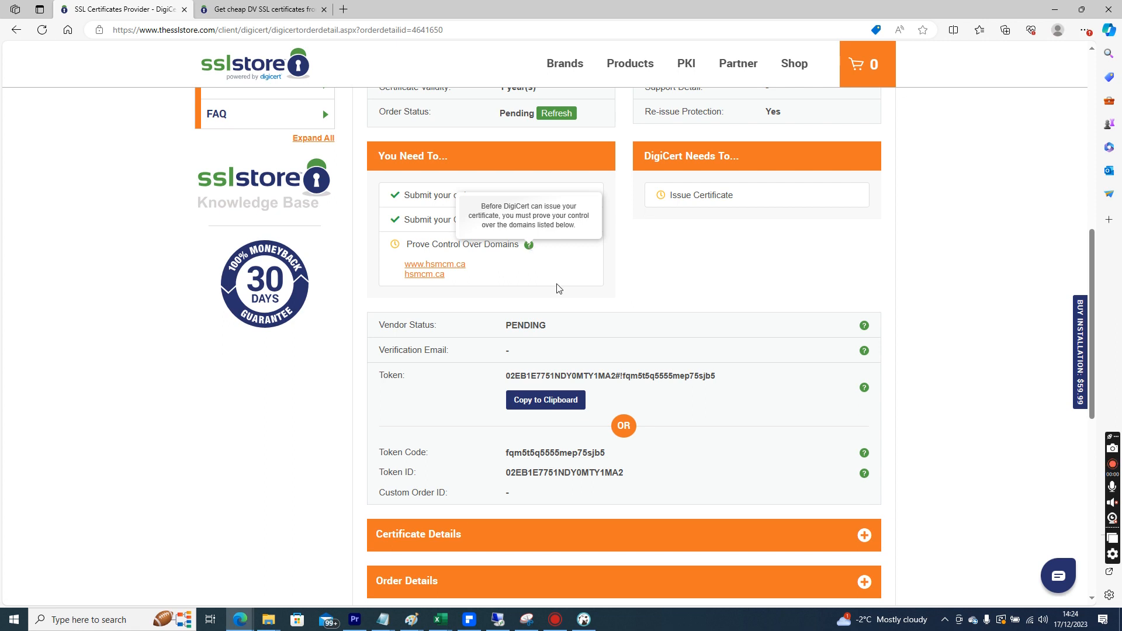
pyautogui.click(1091, 427)
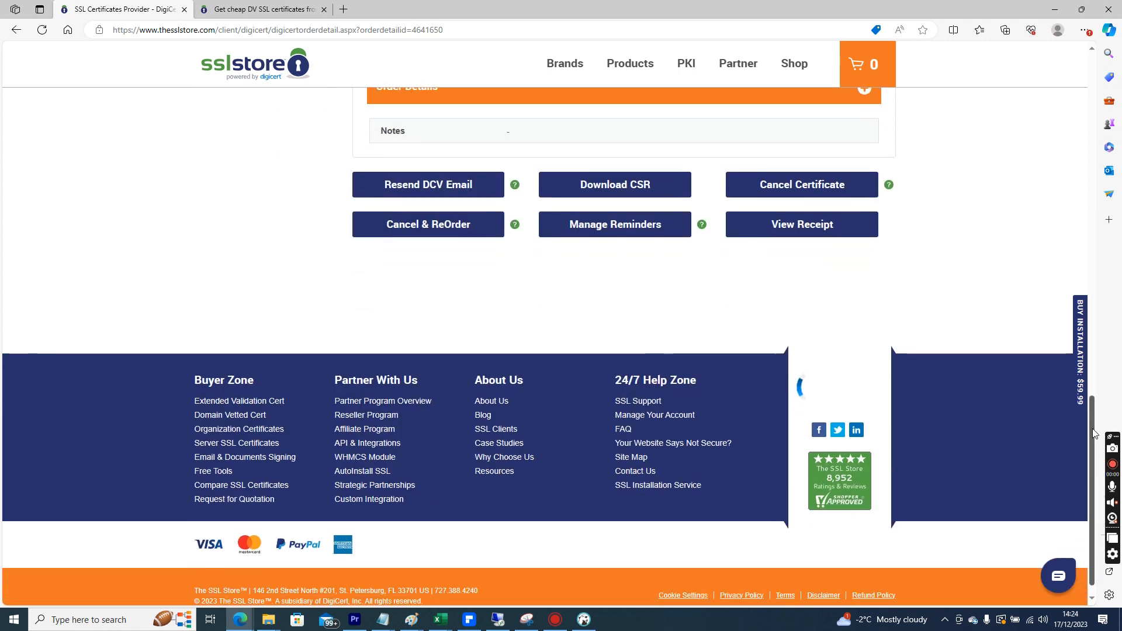
pyautogui.moveTo(1091, 426); pyautogui.dragTo(849, 249)
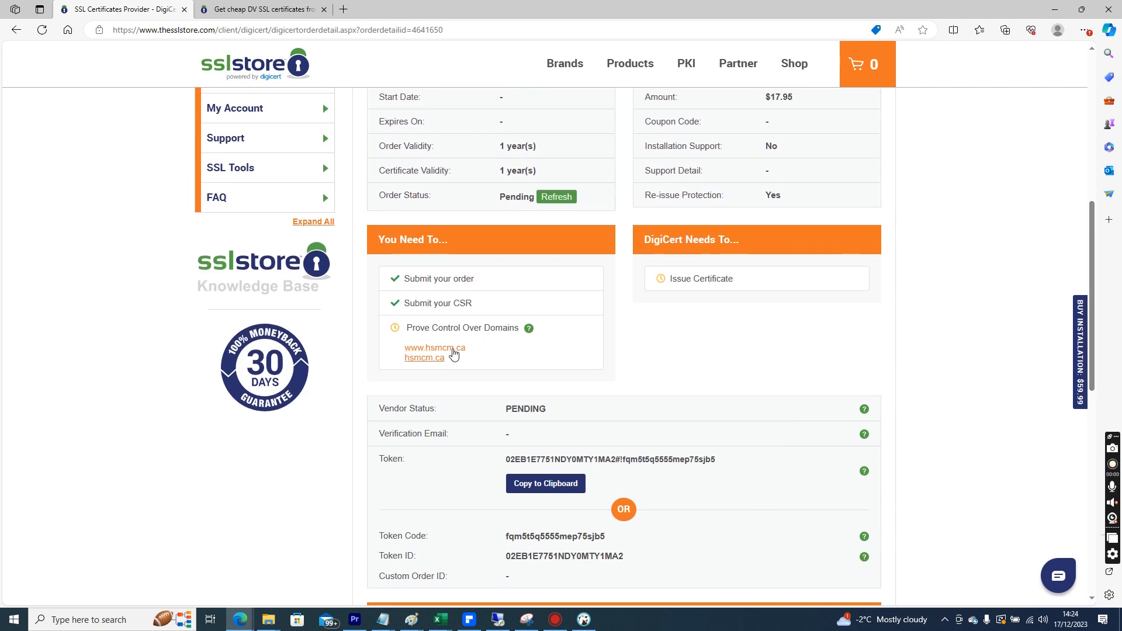
pyautogui.click(453, 354)
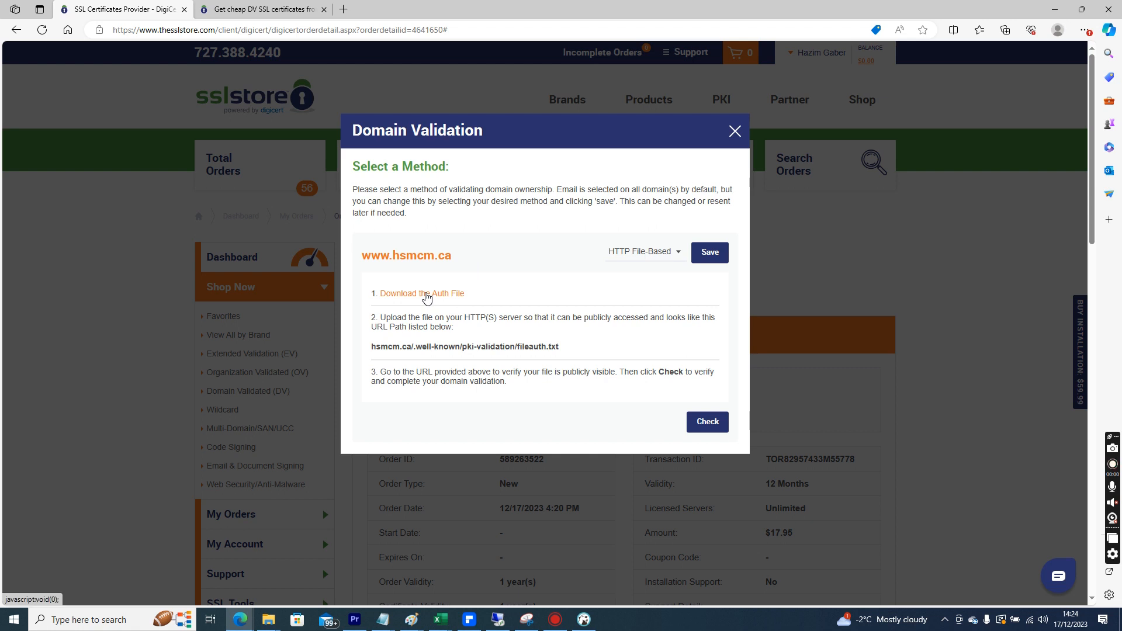
pyautogui.click(426, 295)
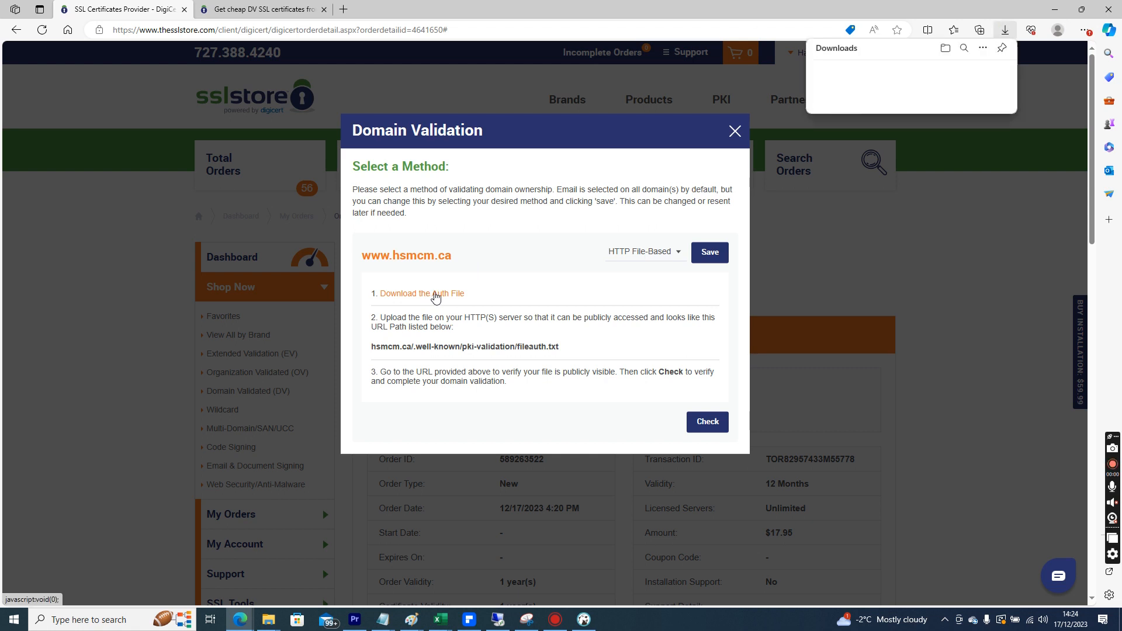
# Show the downloaded fileauth.txt in its folder and copy the file
pyautogui.moveTo(853, 82)
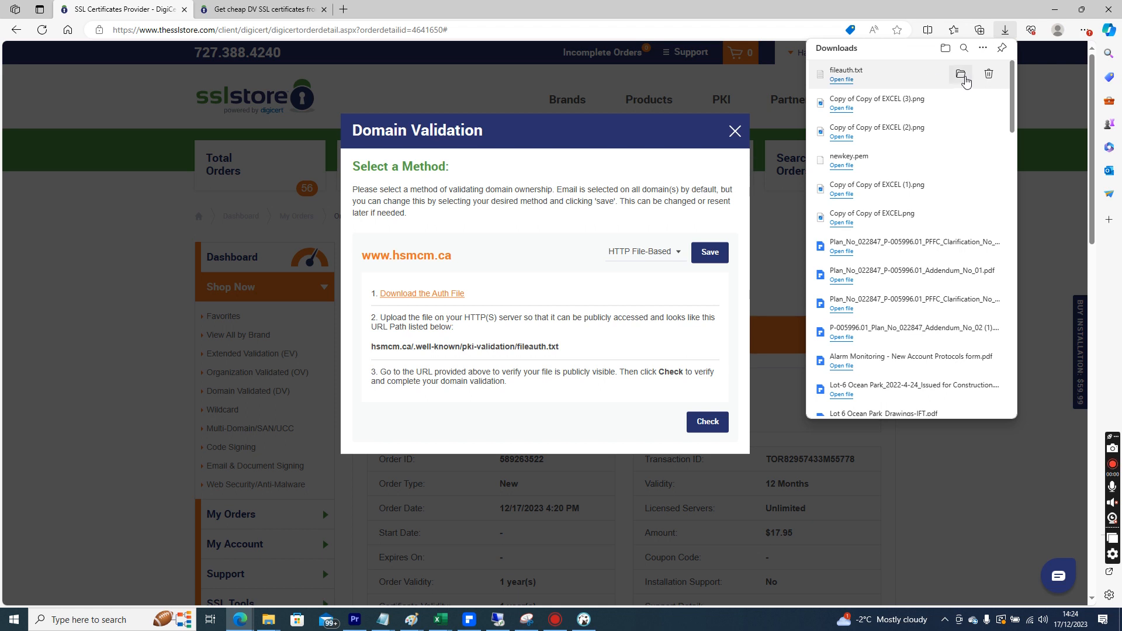
pyautogui.click(960, 74)
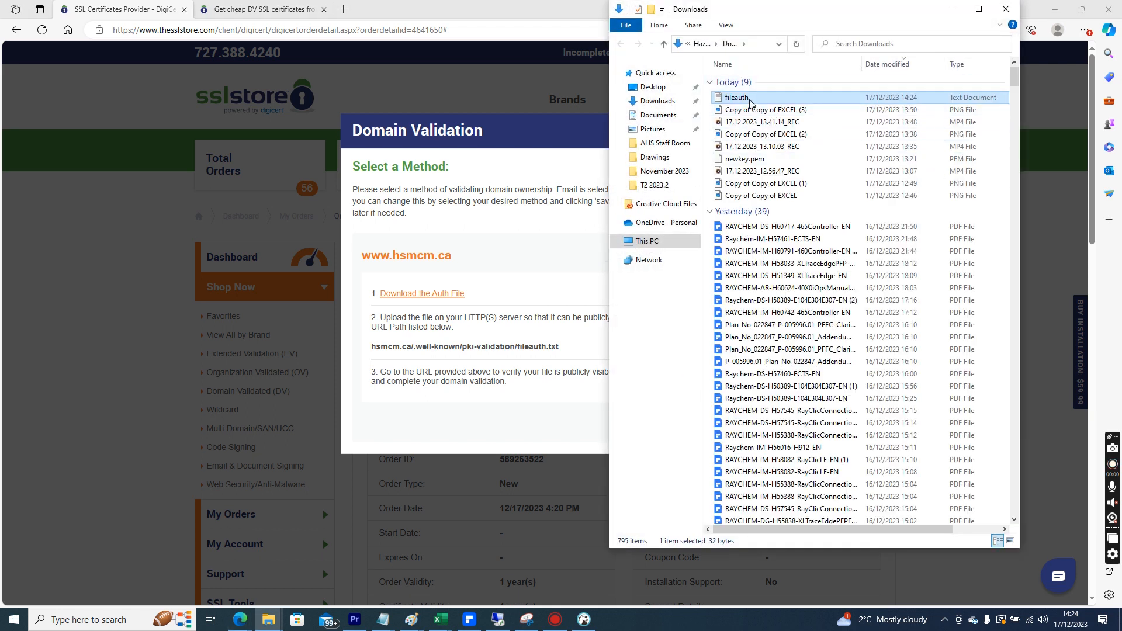
pyautogui.rightClick(746, 98)
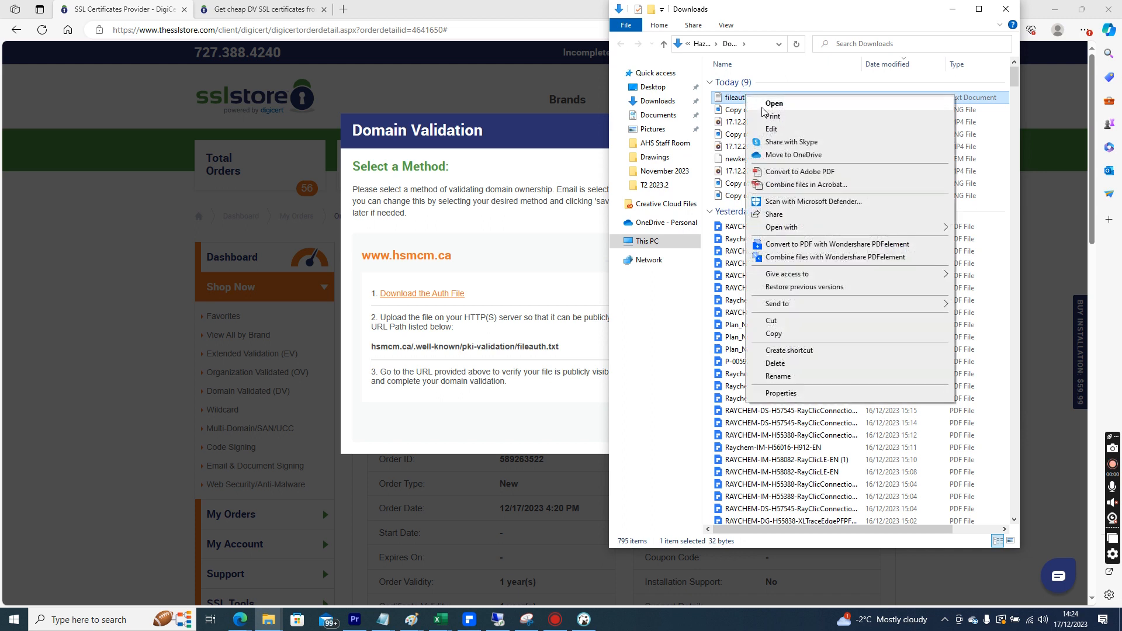
pyautogui.click(792, 338)
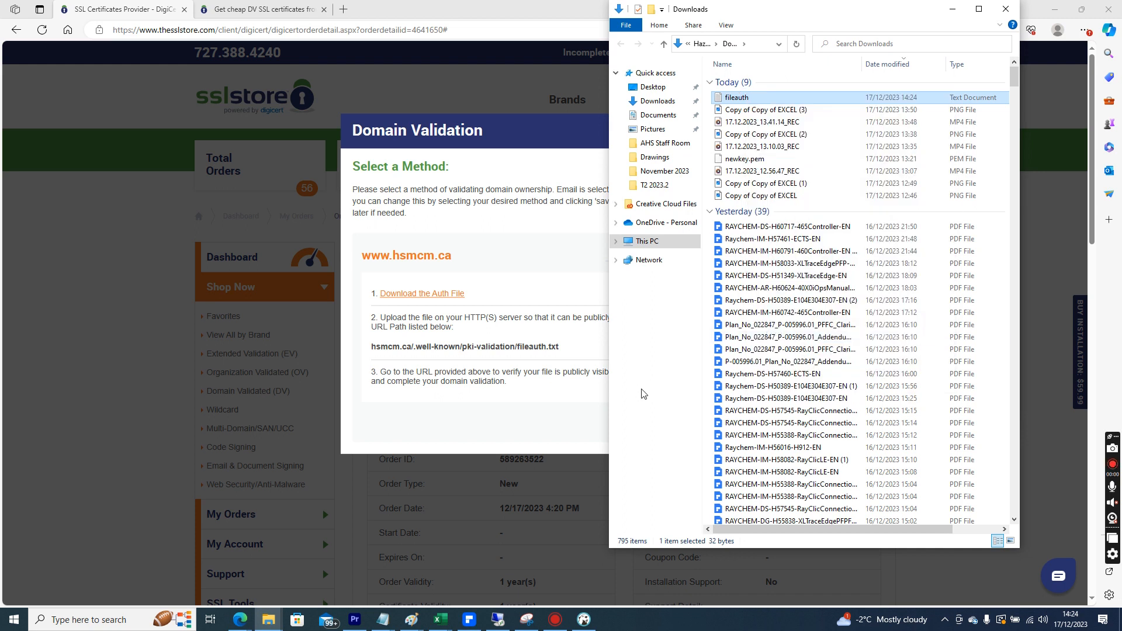
# Switch to the remote server, minimize the Notepad window, and return to the browser
pyautogui.click(536, 401)
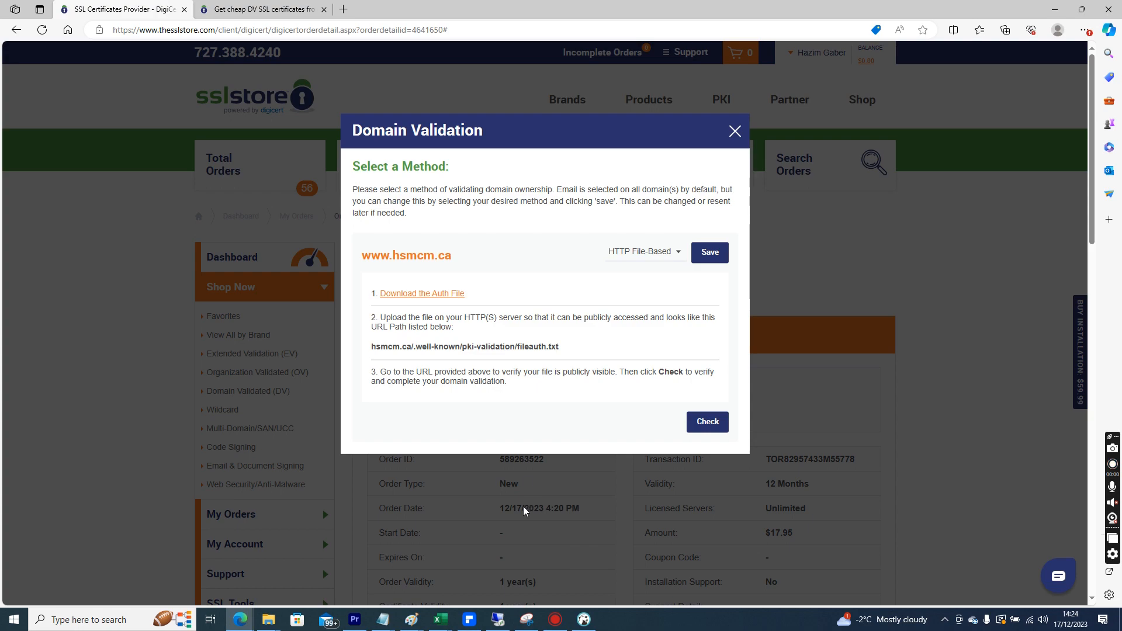
pyautogui.click(497, 619)
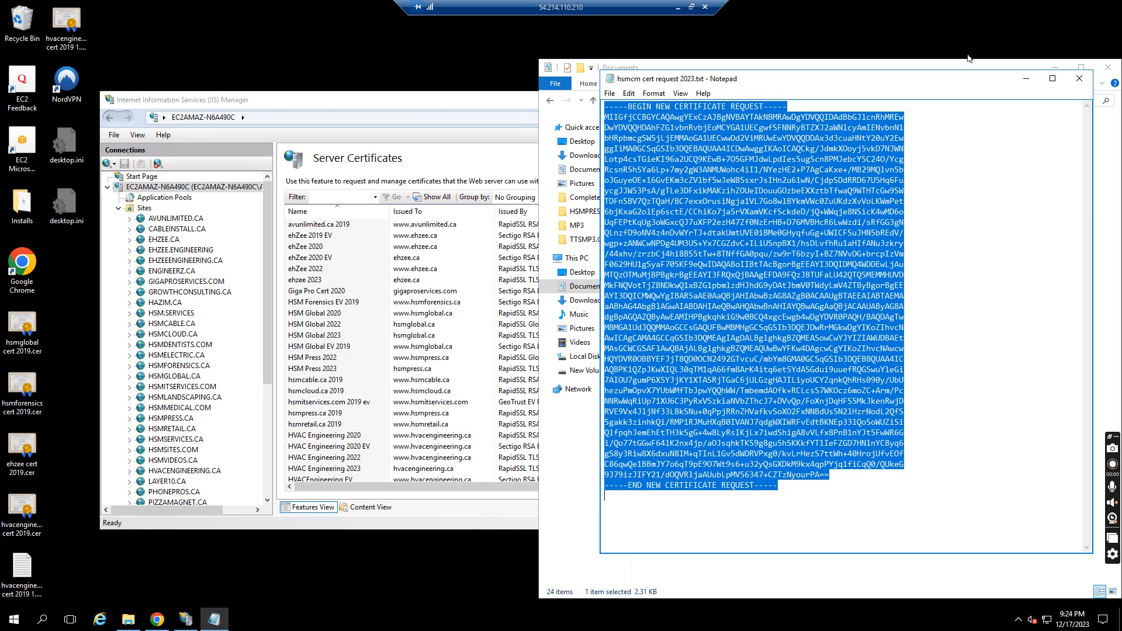
pyautogui.click(1080, 78)
pyautogui.click(678, 7)
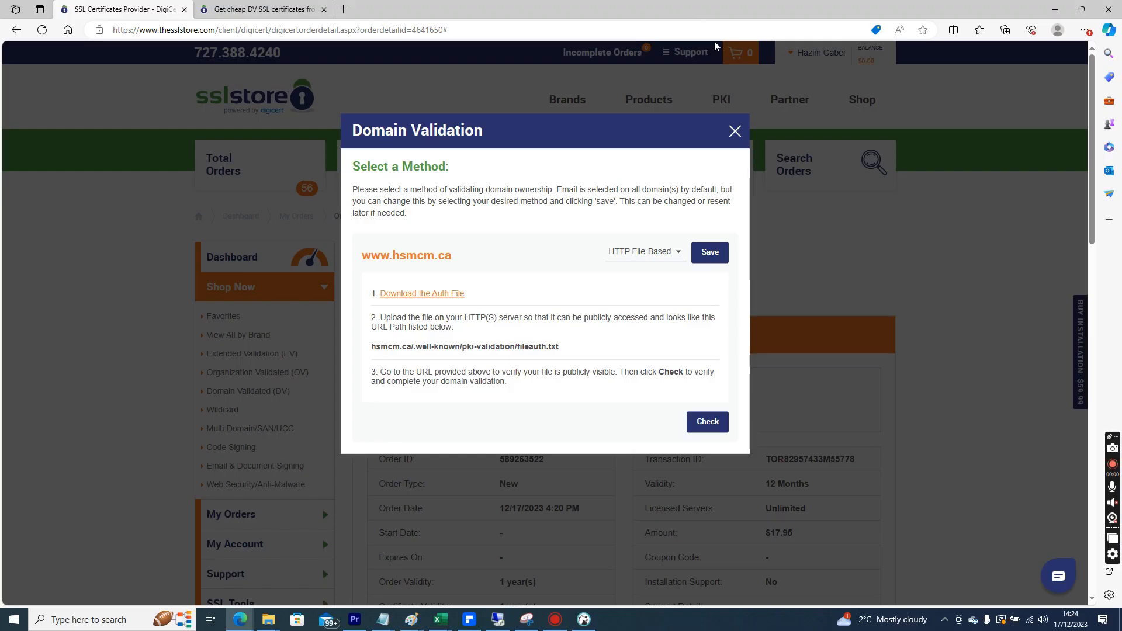
pyautogui.click(344, 7)
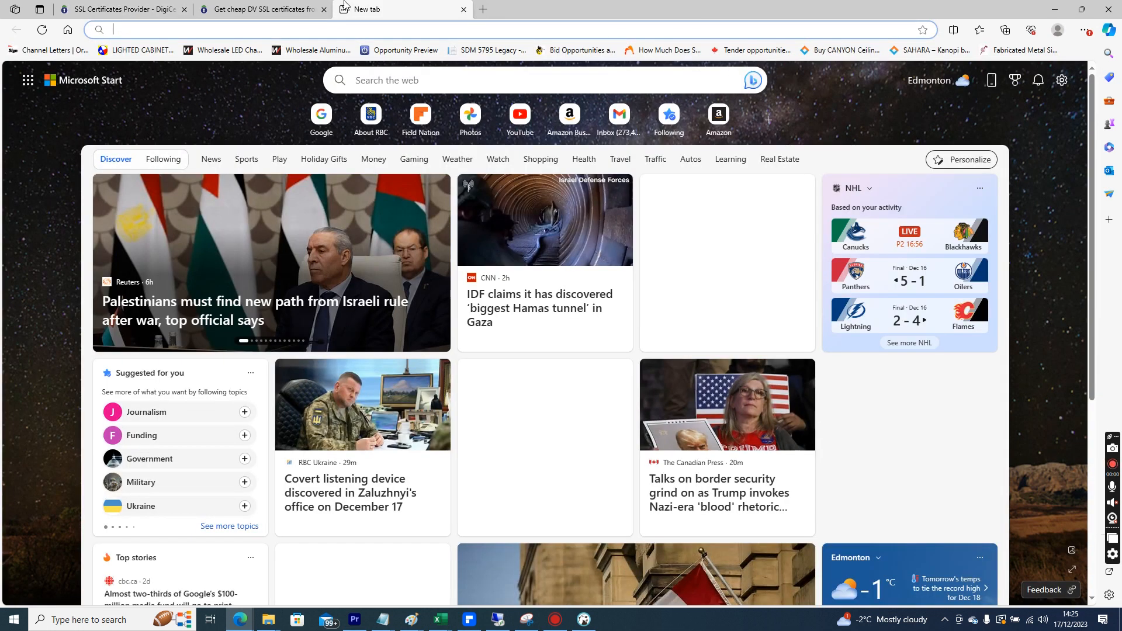
pyautogui.write('www.hsmc')
pyautogui.press('BackSpace')
pyautogui.write('c')
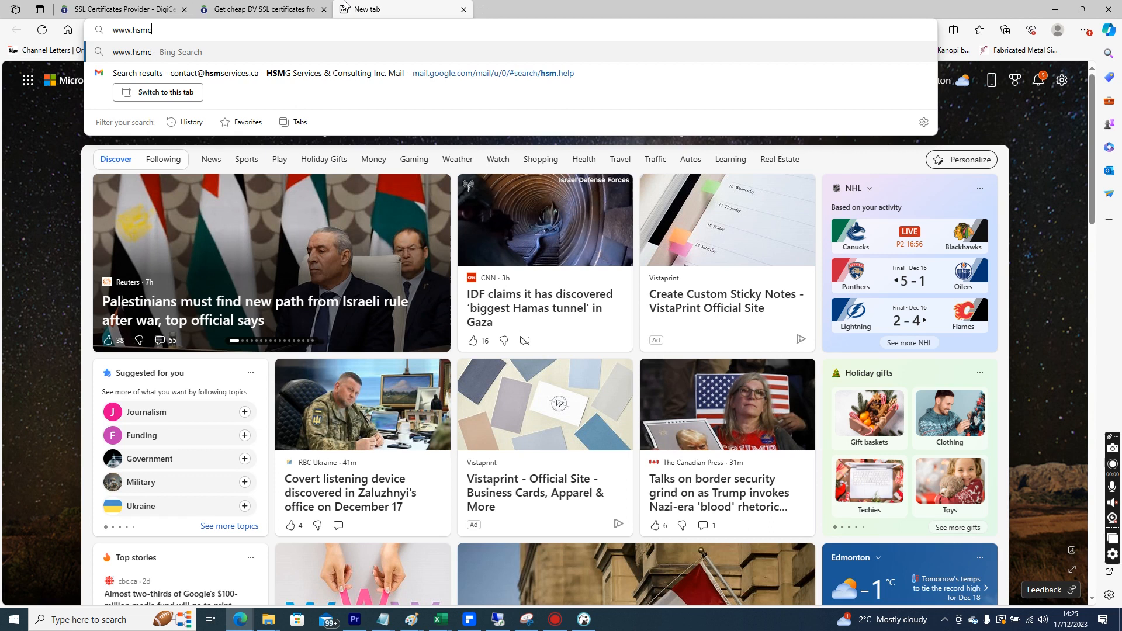
pyautogui.write('m.ca')
pyautogui.press('Return')
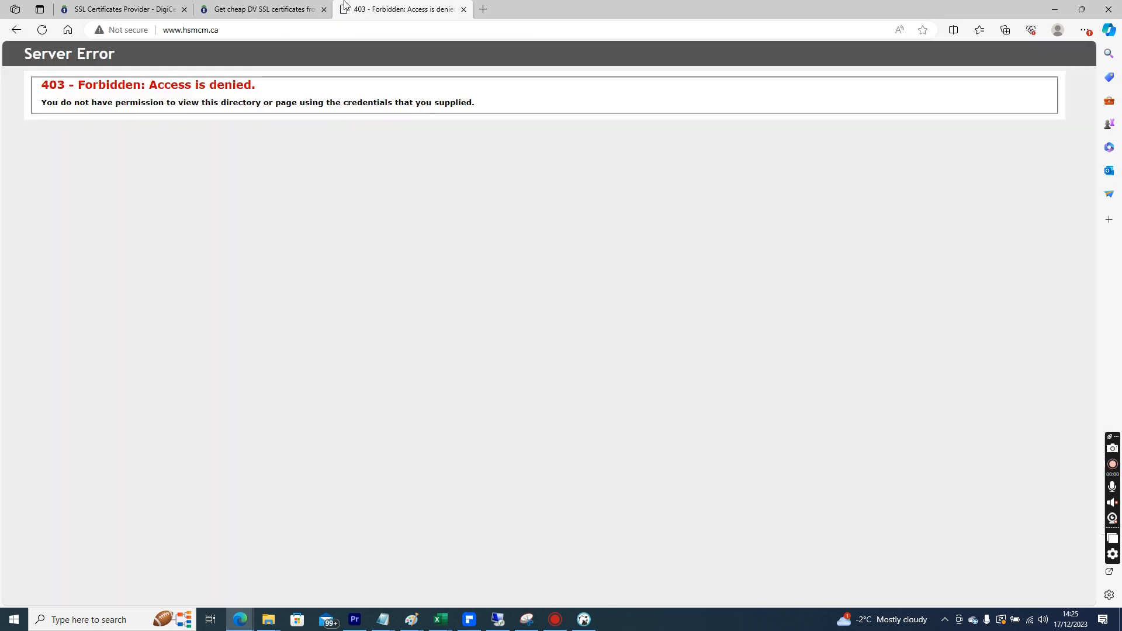
pyautogui.moveTo(41, 98); pyautogui.dragTo(463, 117)
pyautogui.click(482, 359)
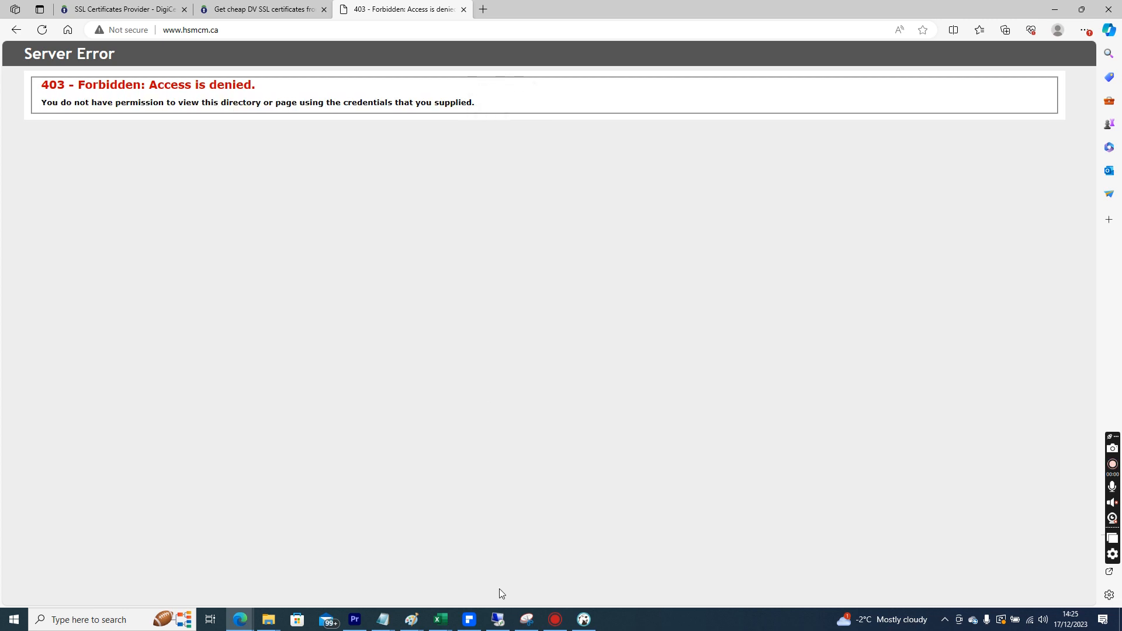
# On the remote server, open the C:\WEBSITES\HSMCM.CA site folder in File Explorer
pyautogui.click(498, 613)
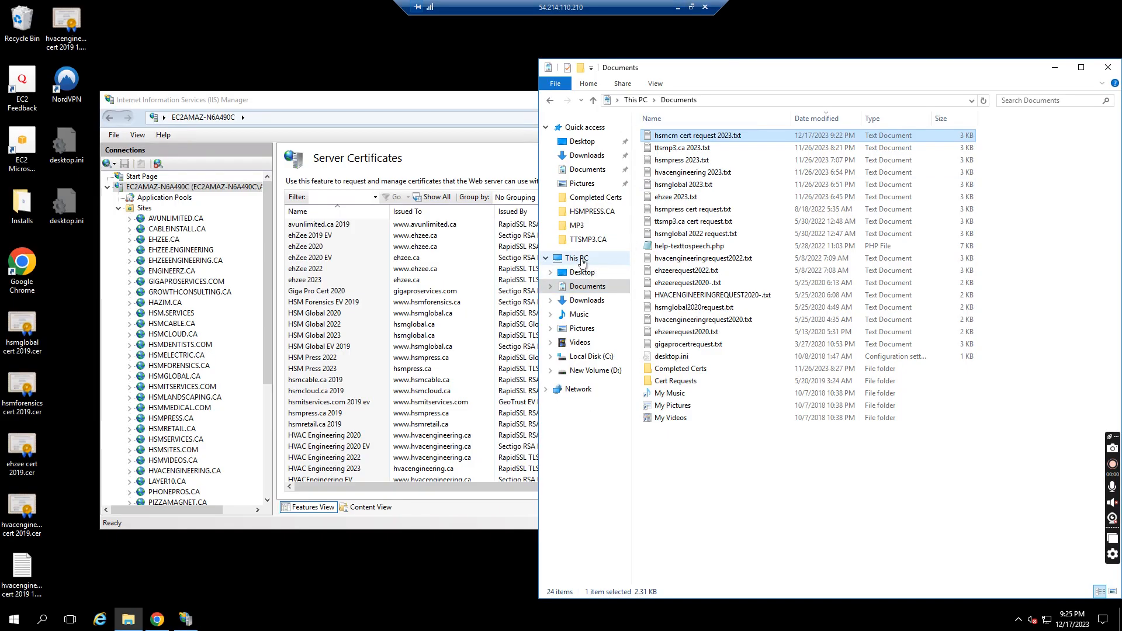
pyautogui.click(583, 261)
pyautogui.click(690, 232)
pyautogui.doubleClick(690, 232)
pyautogui.doubleClick(689, 295)
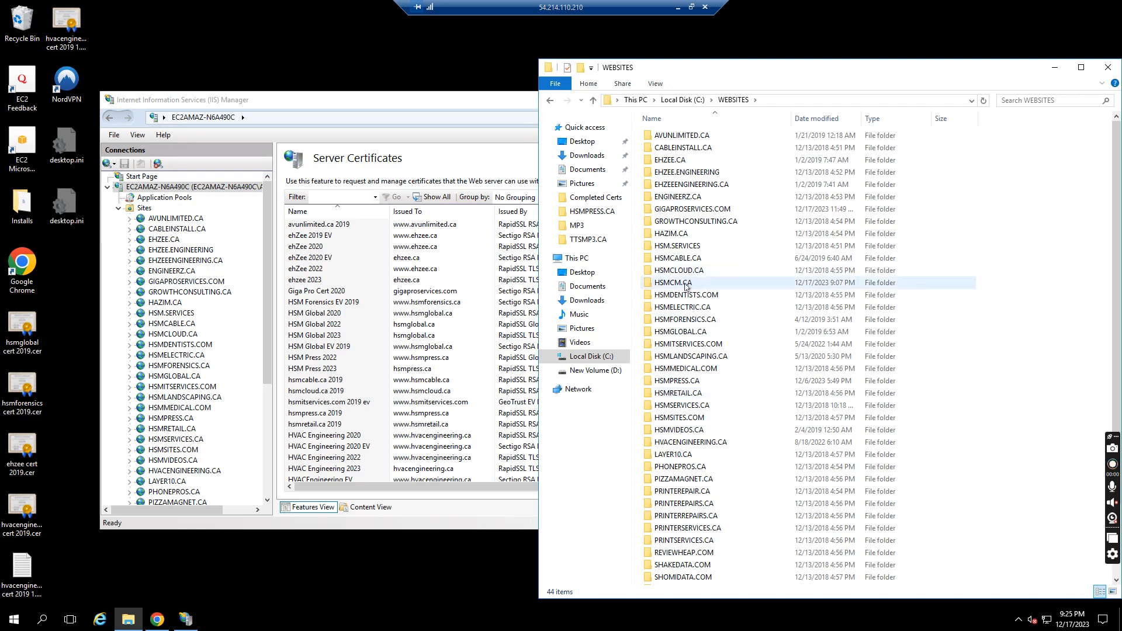
pyautogui.doubleClick(686, 284)
# Return to the Domain Validation dialog and copy the .well-known folder name from the validation URL path
pyautogui.click(677, 7)
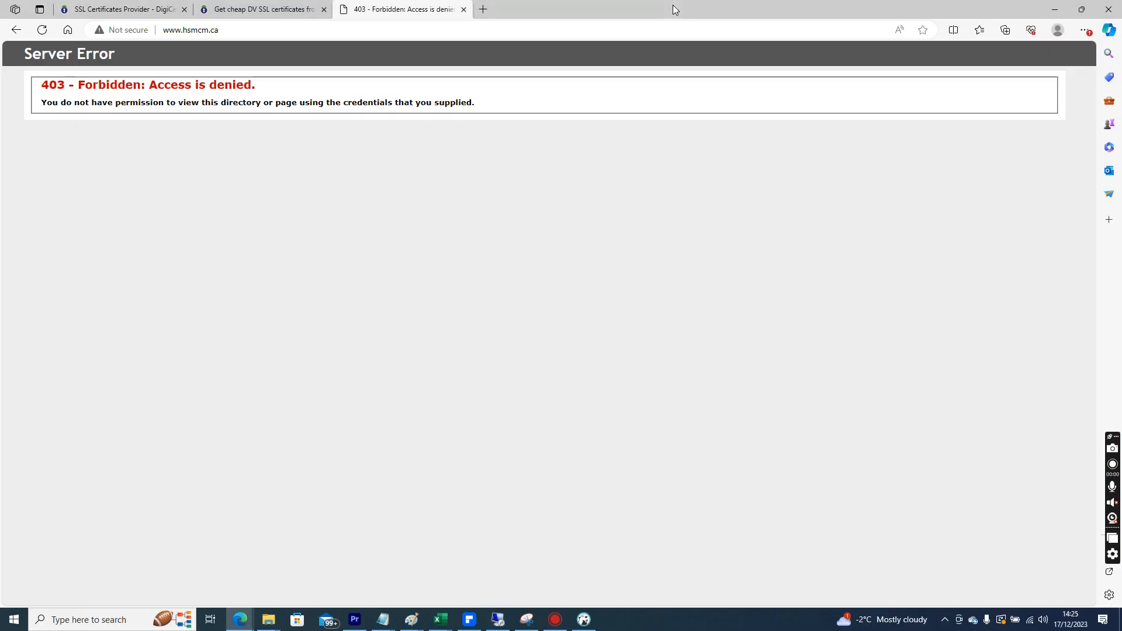
pyautogui.click(310, 9)
pyautogui.click(151, 4)
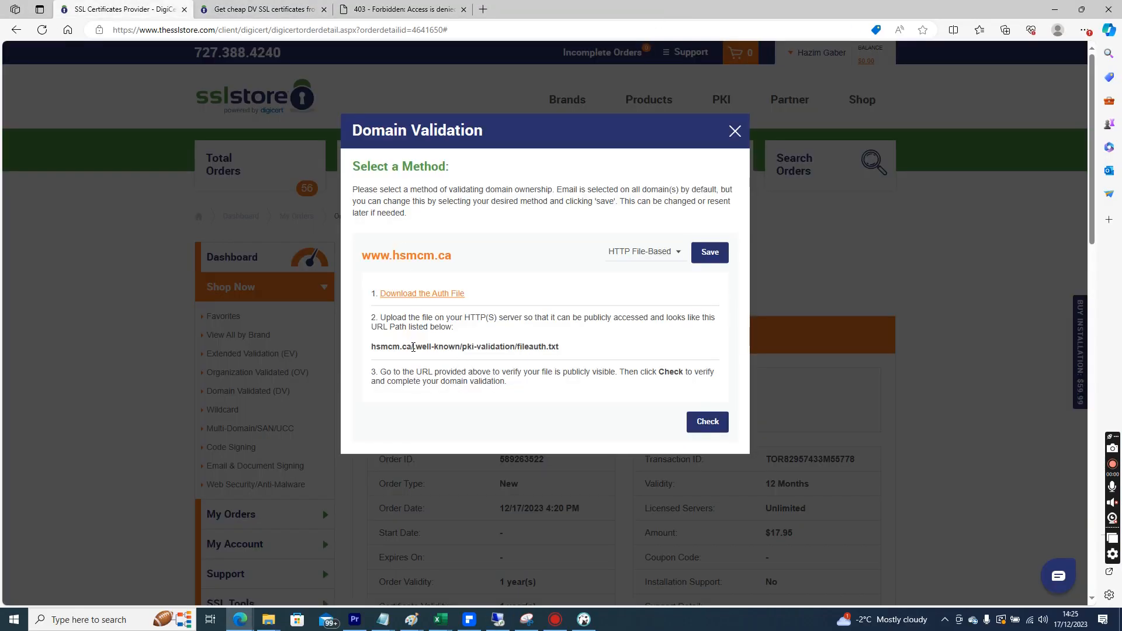
pyautogui.moveTo(423, 348); pyautogui.dragTo(458, 346)
pyautogui.rightClick(459, 349)
pyautogui.click(468, 359)
# On the remote server, create a new folder in the site folder and try to name it .well-known
pyautogui.click(525, 621)
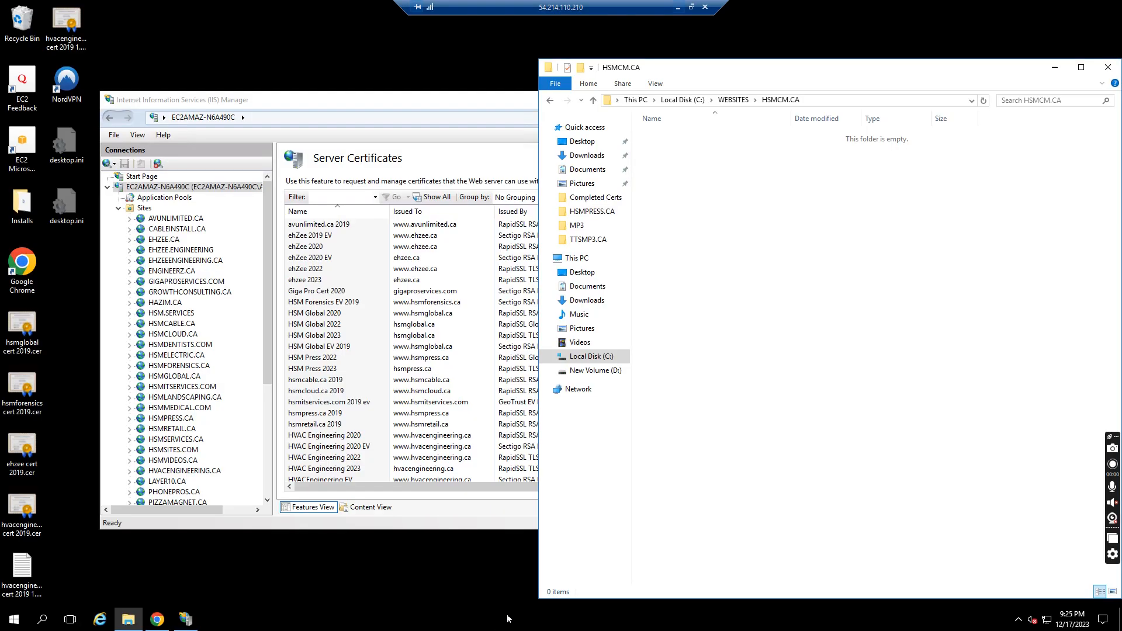
pyautogui.rightClick(720, 227)
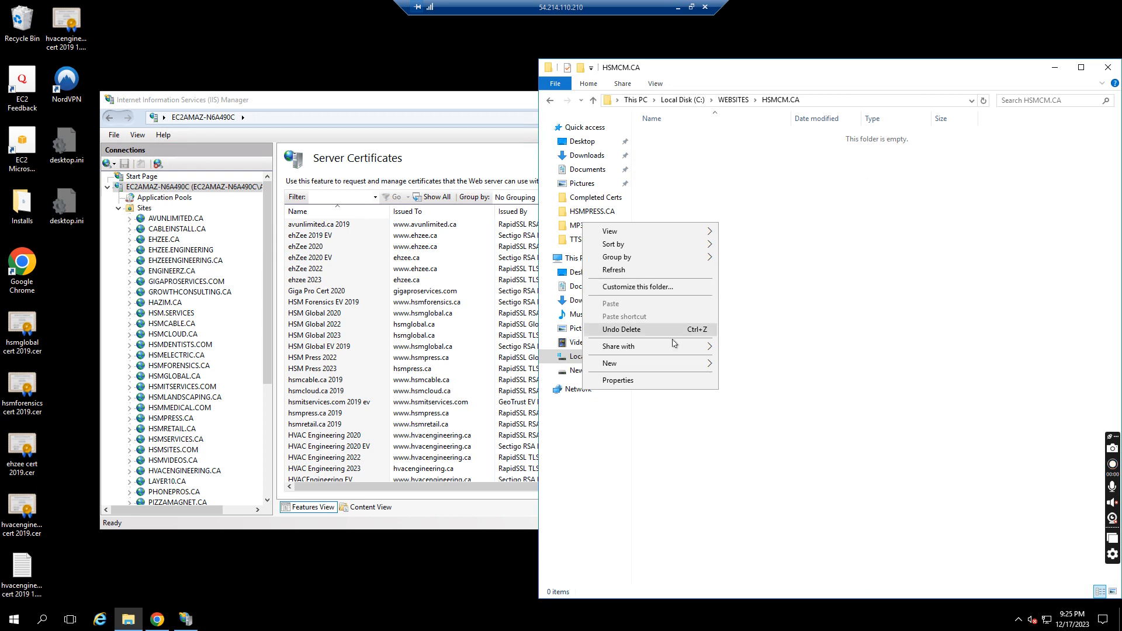
pyautogui.moveTo(675, 363)
pyautogui.click(497, 365)
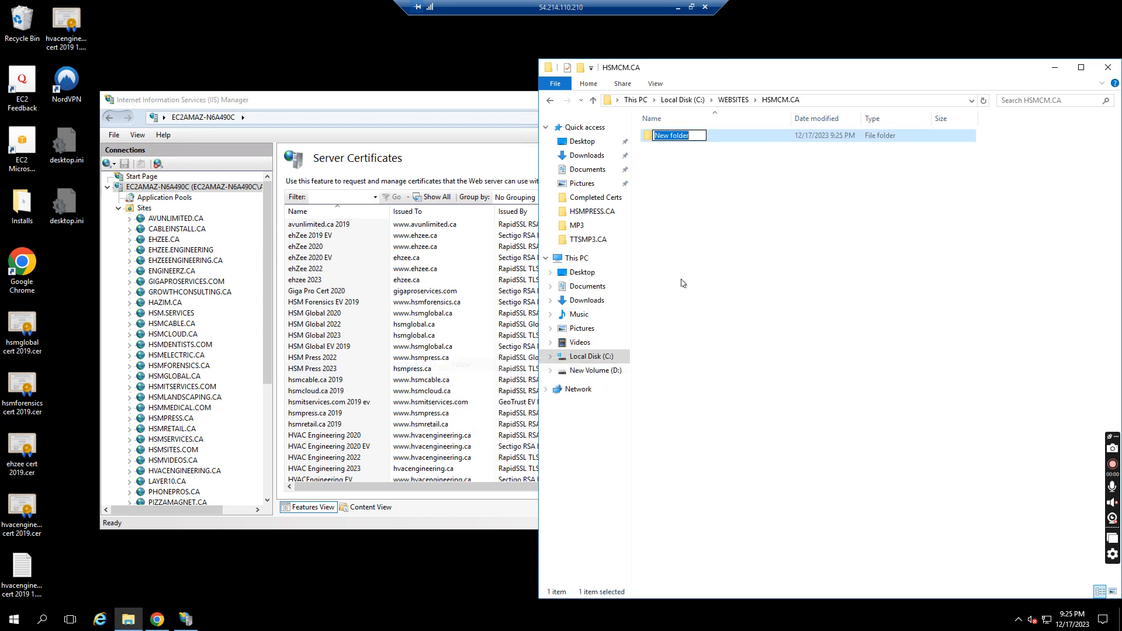
pyautogui.hotkey('ctrl', 'v')
pyautogui.press('Return')
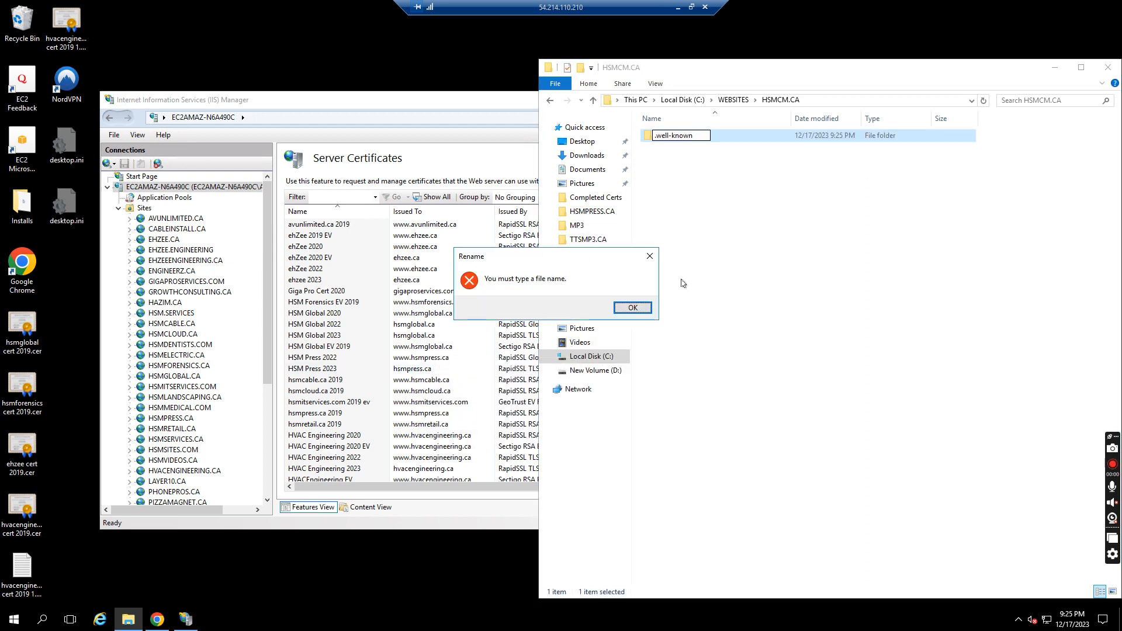
pyautogui.click(633, 308)
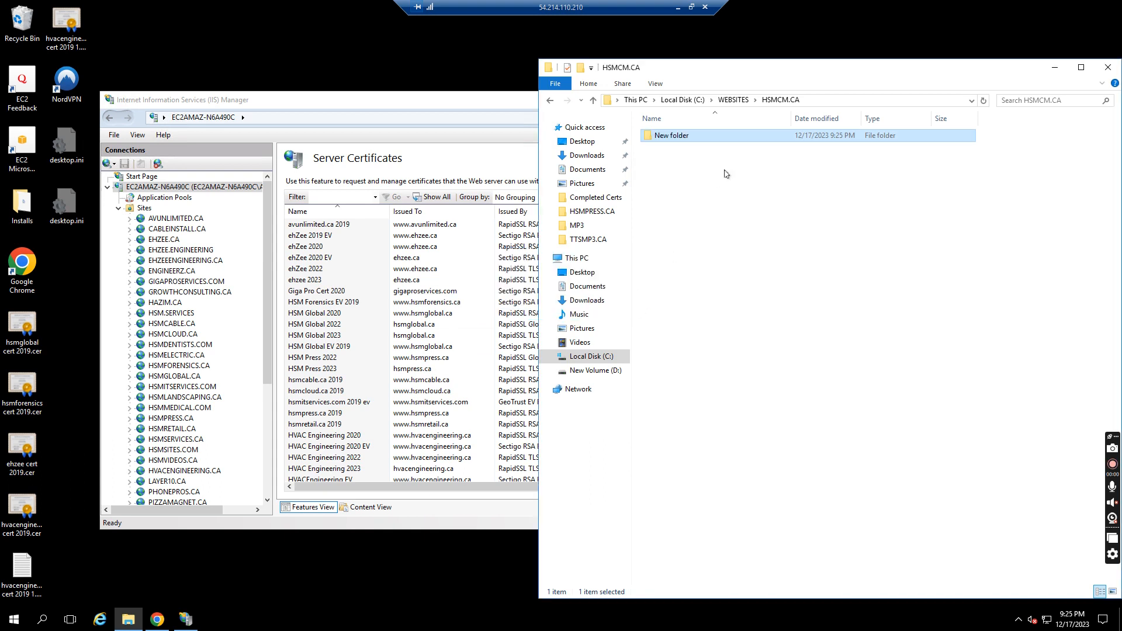
# Try again to rename the new folder as .well-known
pyautogui.click(675, 137)
pyautogui.press('F2')
pyautogui.hotkey('ctrl', 'v')
pyautogui.press('Return')
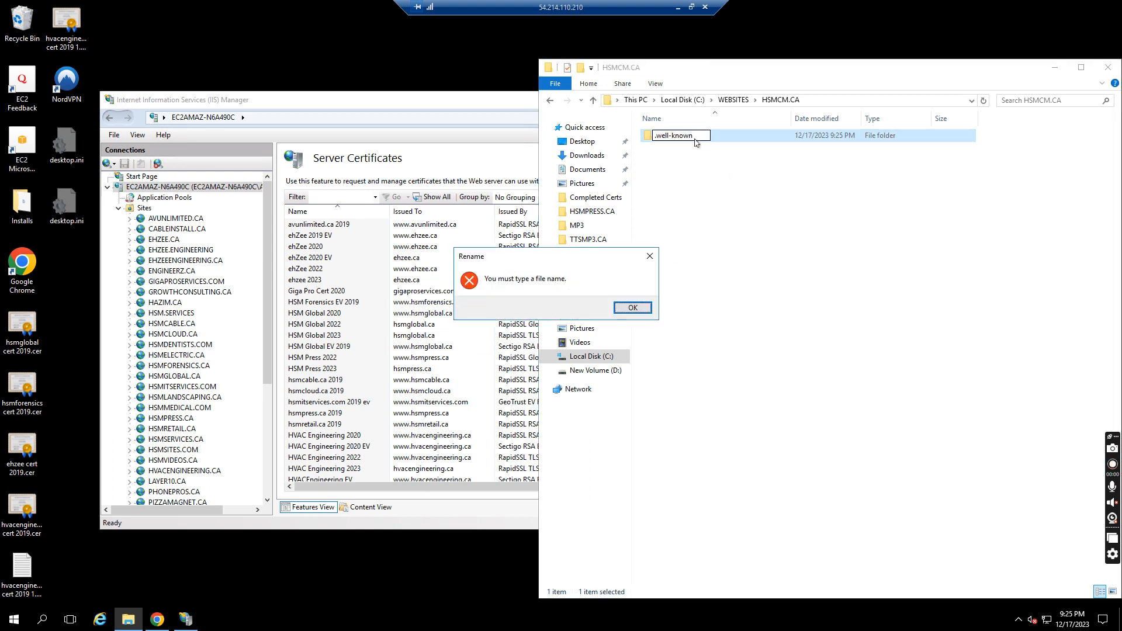
pyautogui.click(632, 310)
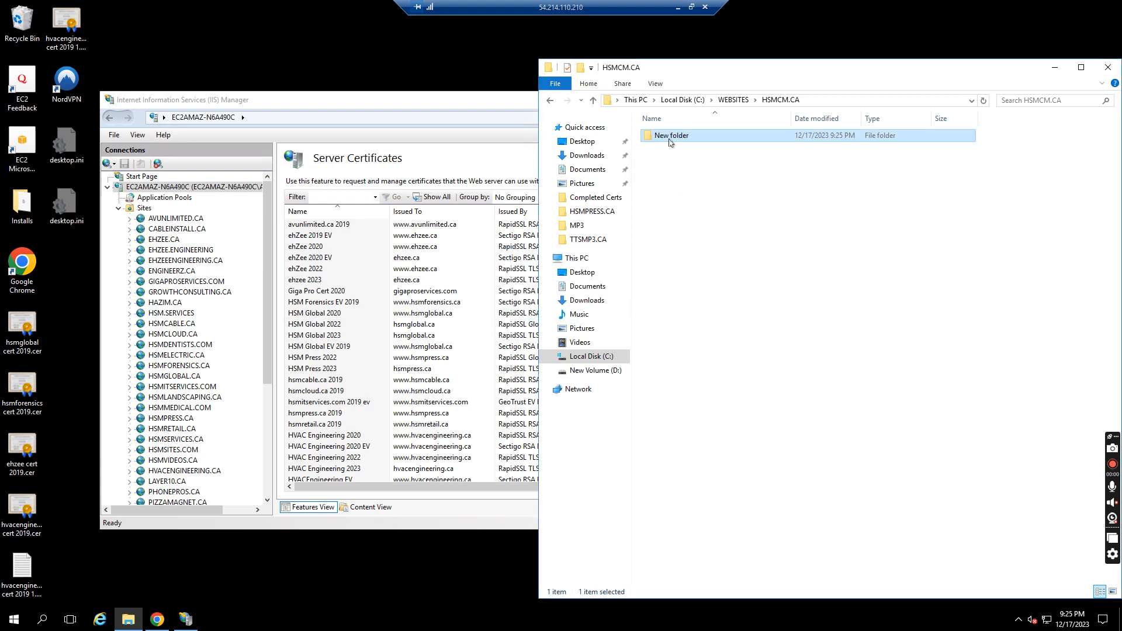
# Return to the Domain Validation dialog and copy pki-validation from the validation URL path
pyautogui.click(678, 7)
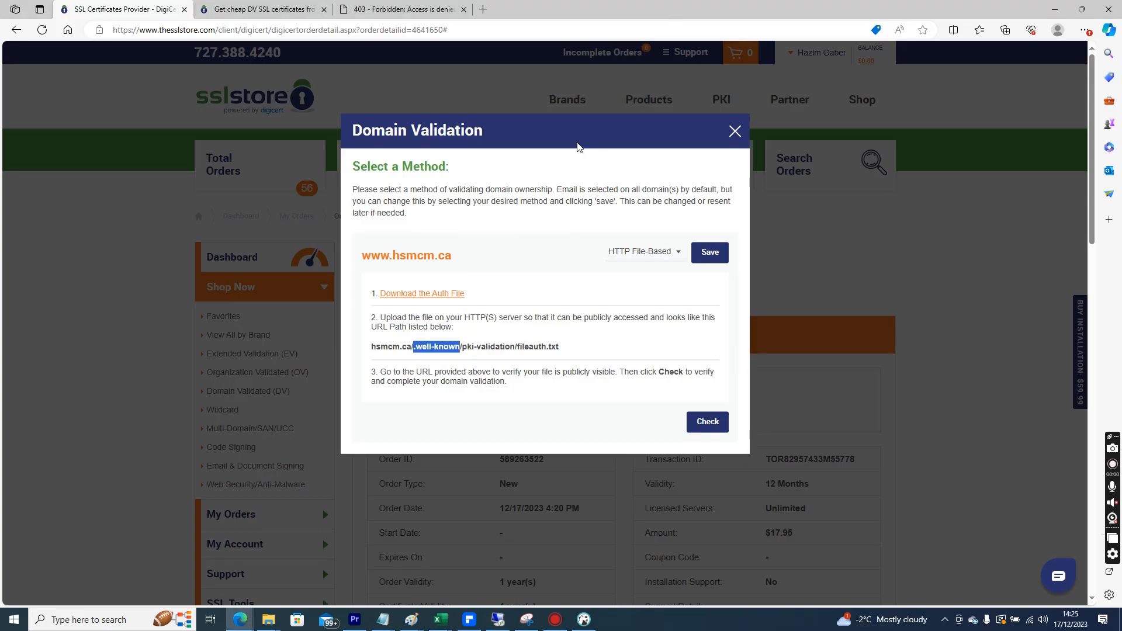
pyautogui.moveTo(514, 348); pyautogui.dragTo(465, 349)
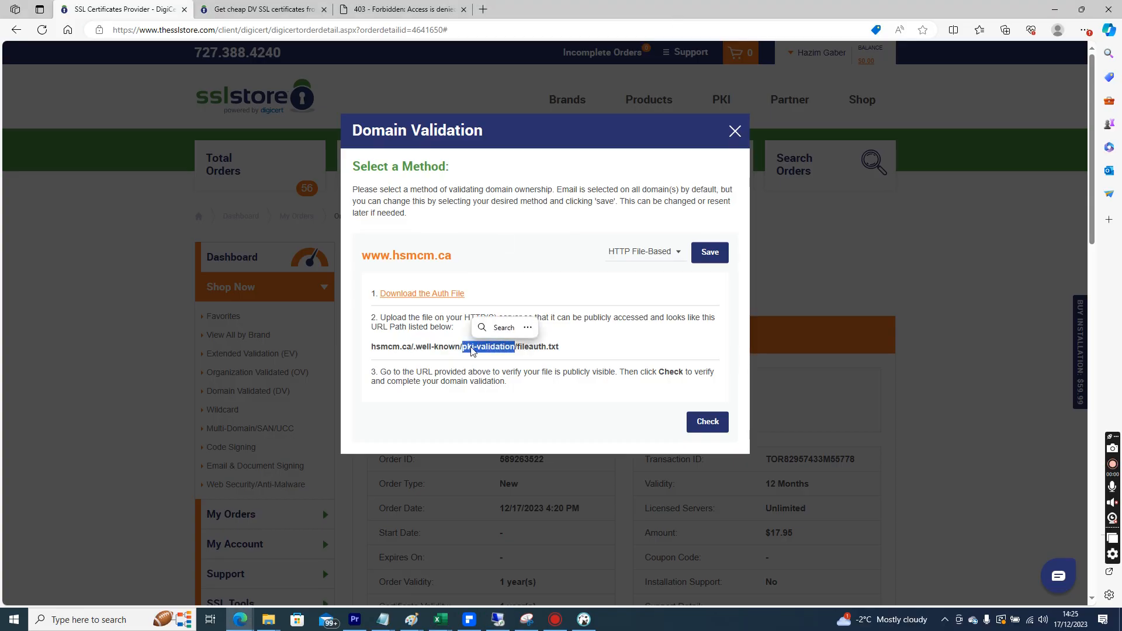
pyautogui.rightClick(472, 351)
pyautogui.click(487, 356)
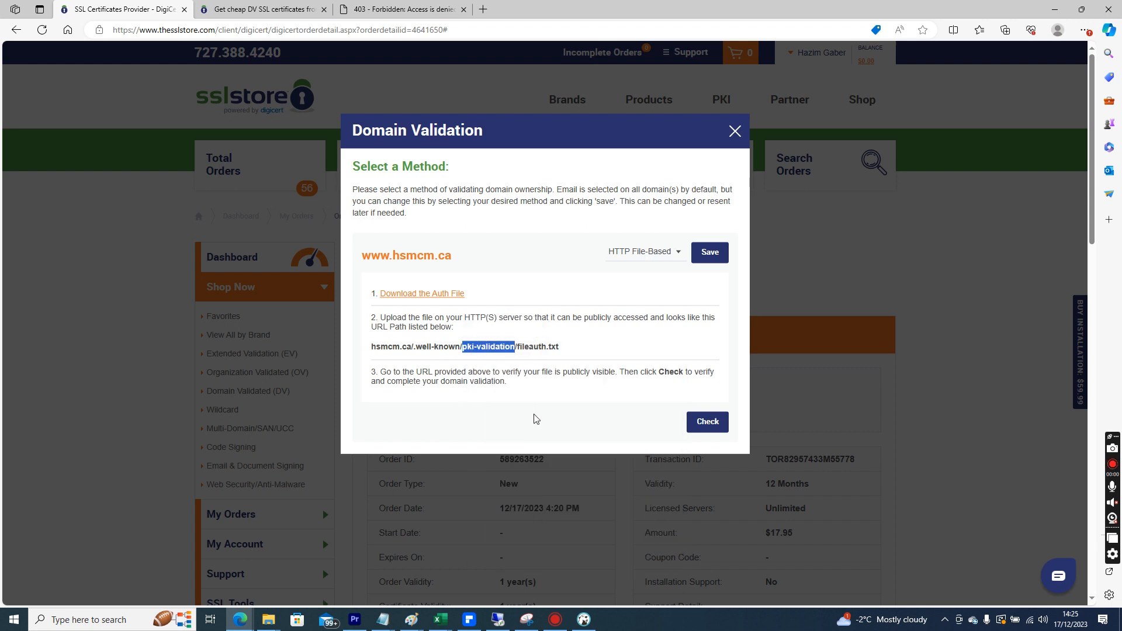
pyautogui.click(647, 258)
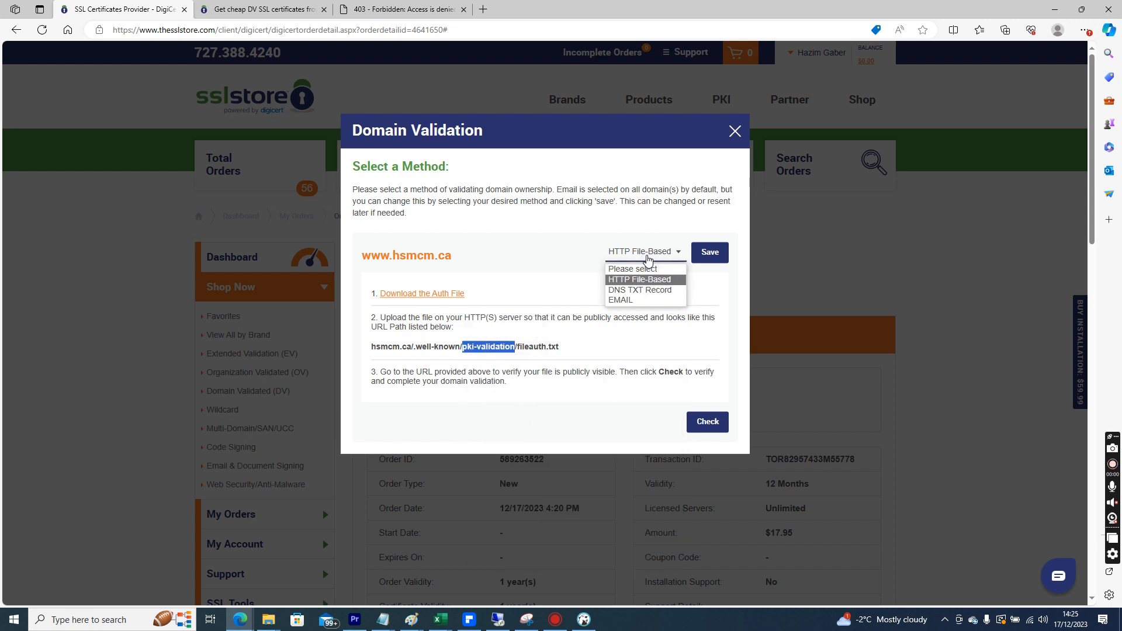
pyautogui.click(540, 271)
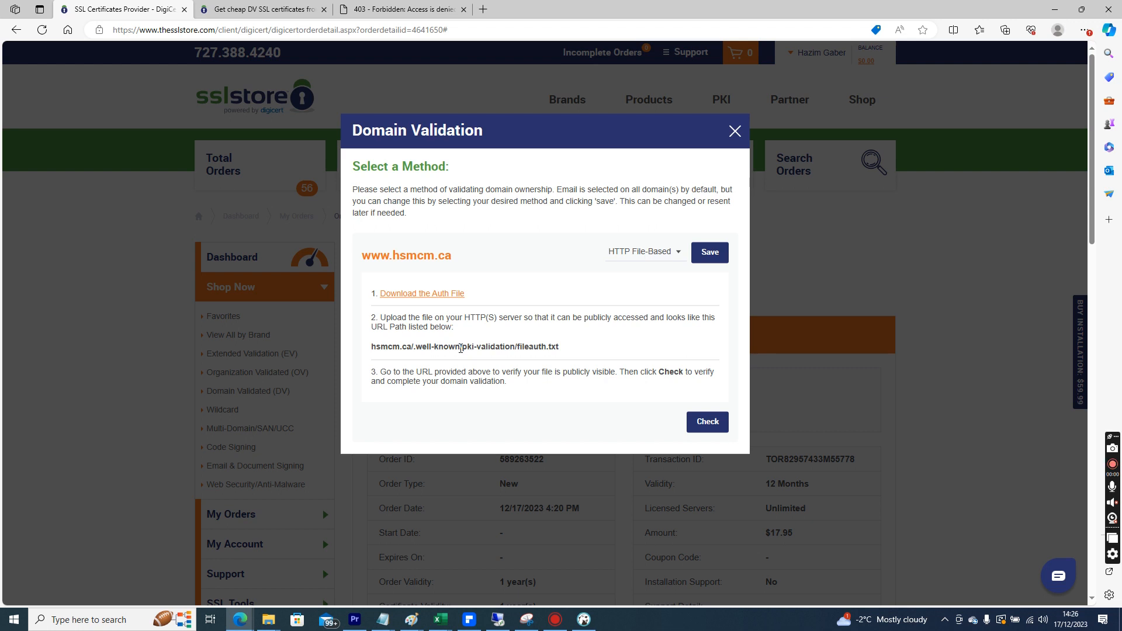
# On the remote server, rename the new folder as pki-validation
pyautogui.click(500, 616)
pyautogui.click(673, 136)
pyautogui.click(678, 135)
pyautogui.write('pki-validation')
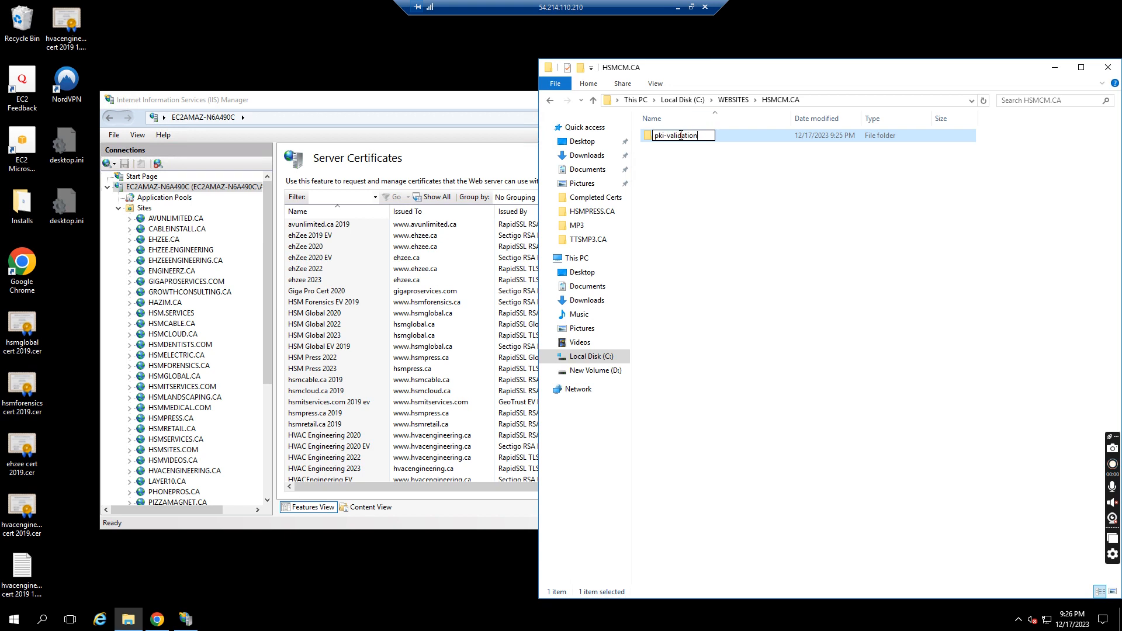
pyautogui.click(689, 180)
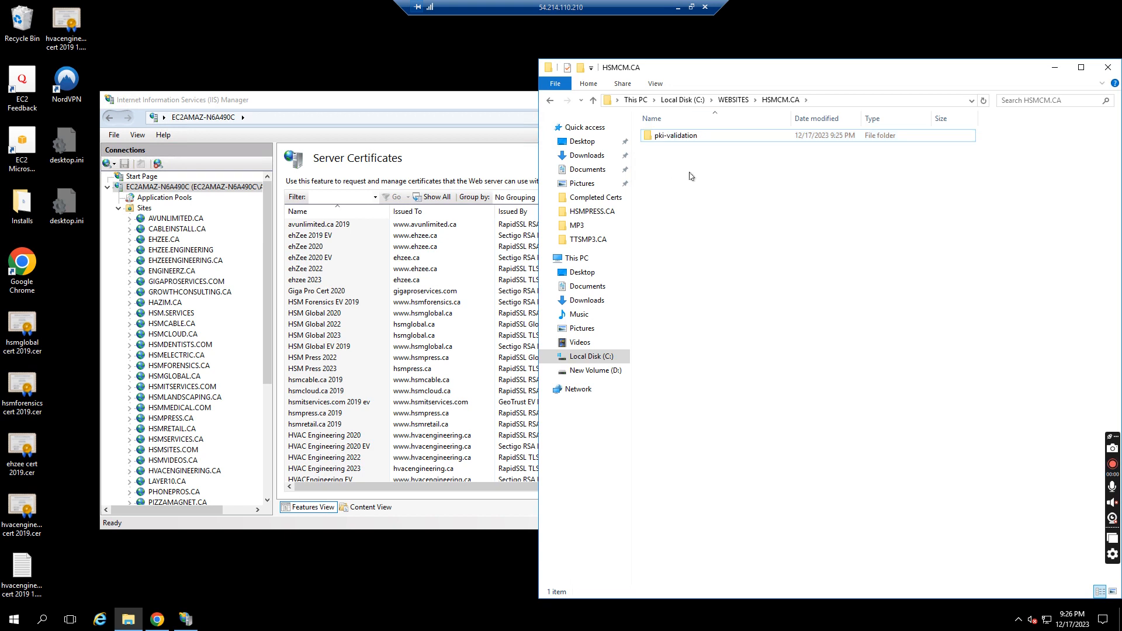
# Create another new folder in the site folder named well-known
pyautogui.rightClick(690, 176)
pyautogui.moveTo(672, 316)
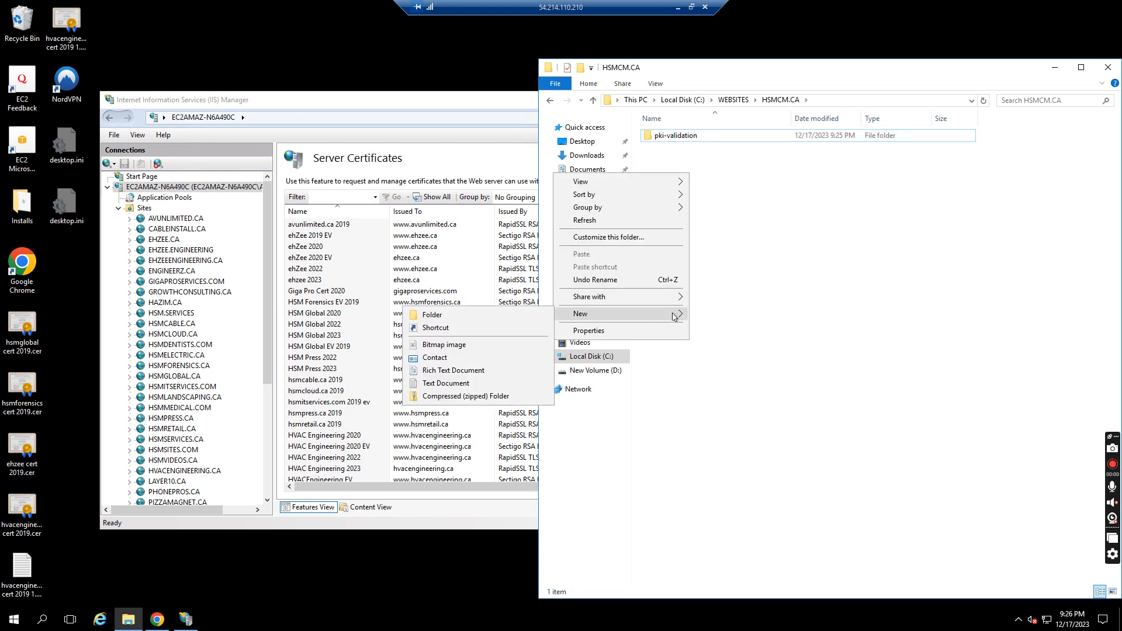
pyautogui.click(433, 315)
pyautogui.write('wel0known')
pyautogui.press('BackSpace')
pyautogui.press('BackSpace')
pyautogui.press('BackSpace')
pyautogui.press('BackSpace')
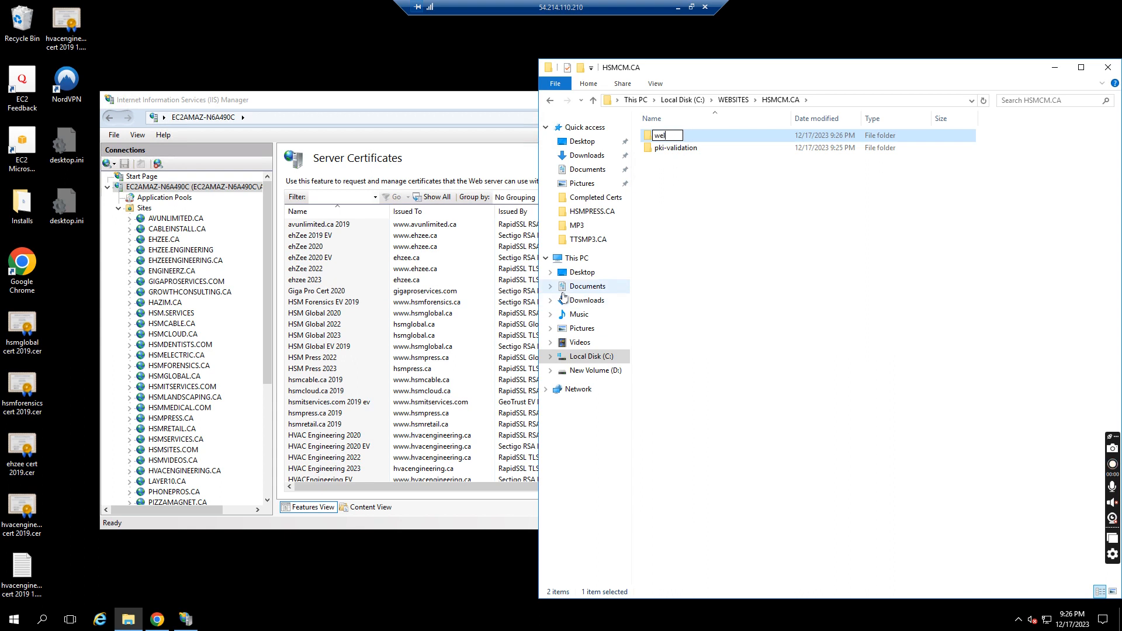
pyautogui.write('known')
pyautogui.press('Return')
# Move the pki-validation folder into the well-known folder
pyautogui.click(673, 136)
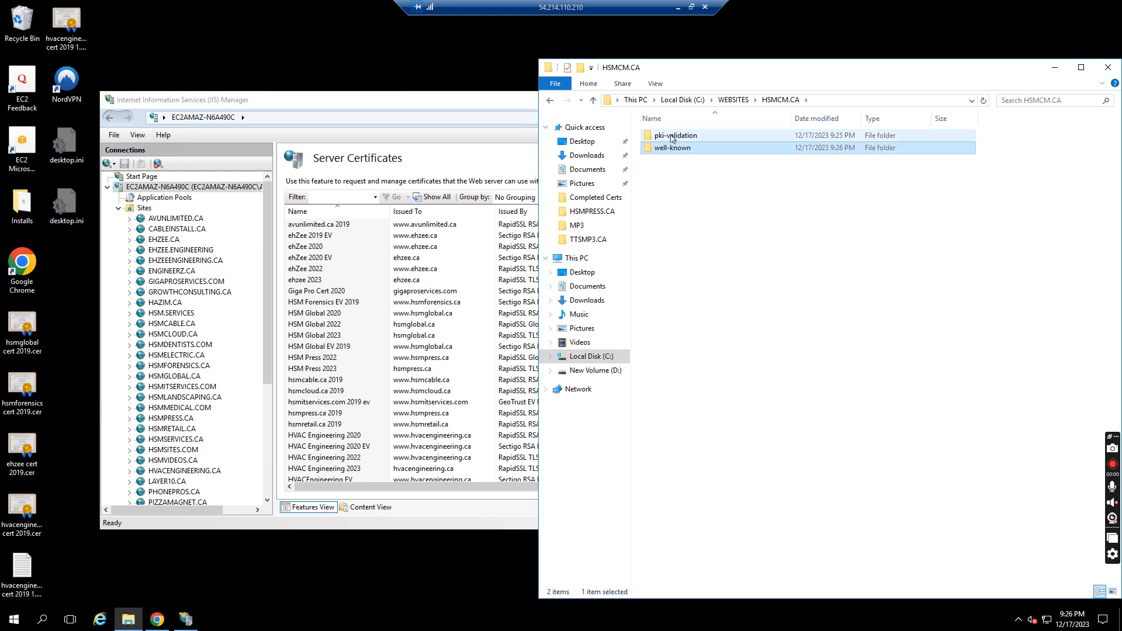
pyautogui.moveTo(672, 136); pyautogui.dragTo(674, 152)
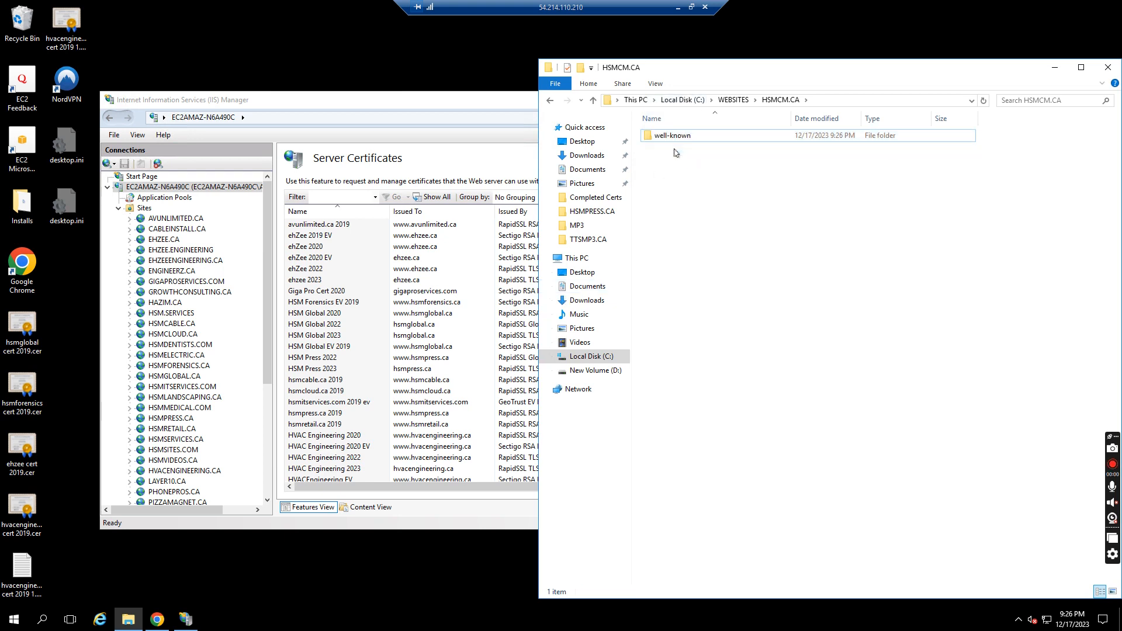
# Copy the downloaded fileauth file from the local Downloads folder into well-known\pki-validation on the server
pyautogui.click(678, 7)
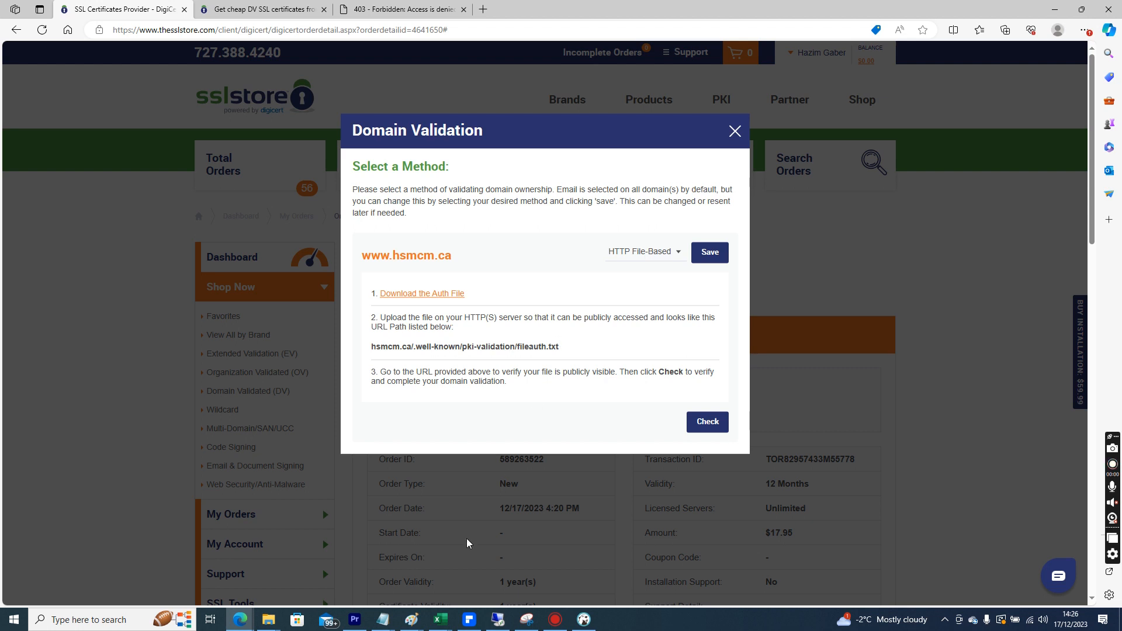
pyautogui.click(272, 623)
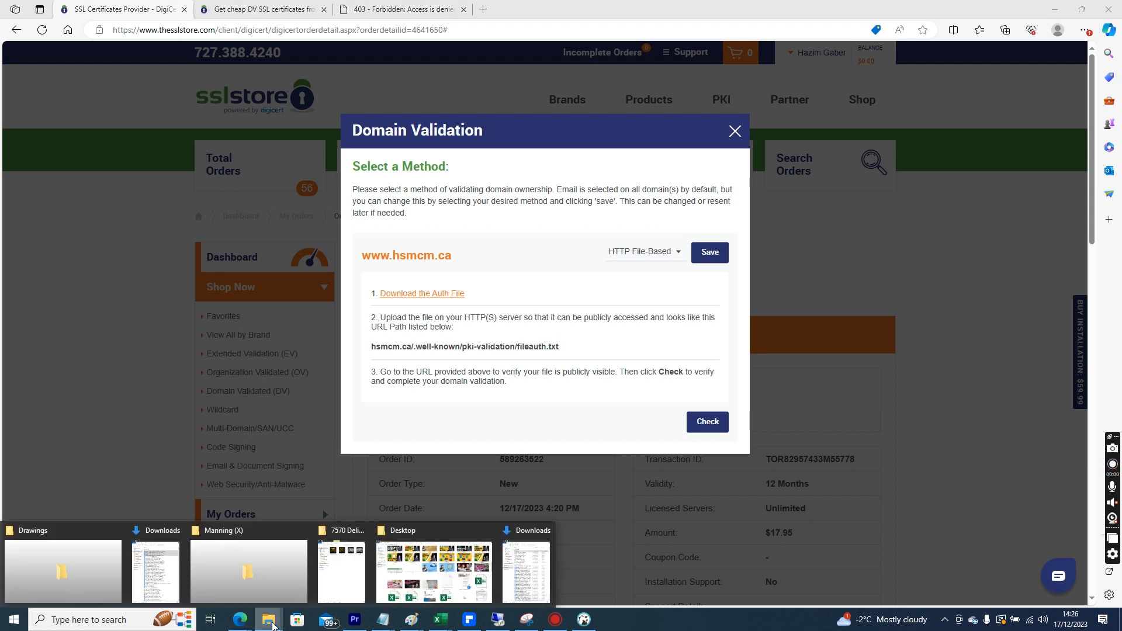
pyautogui.click(524, 581)
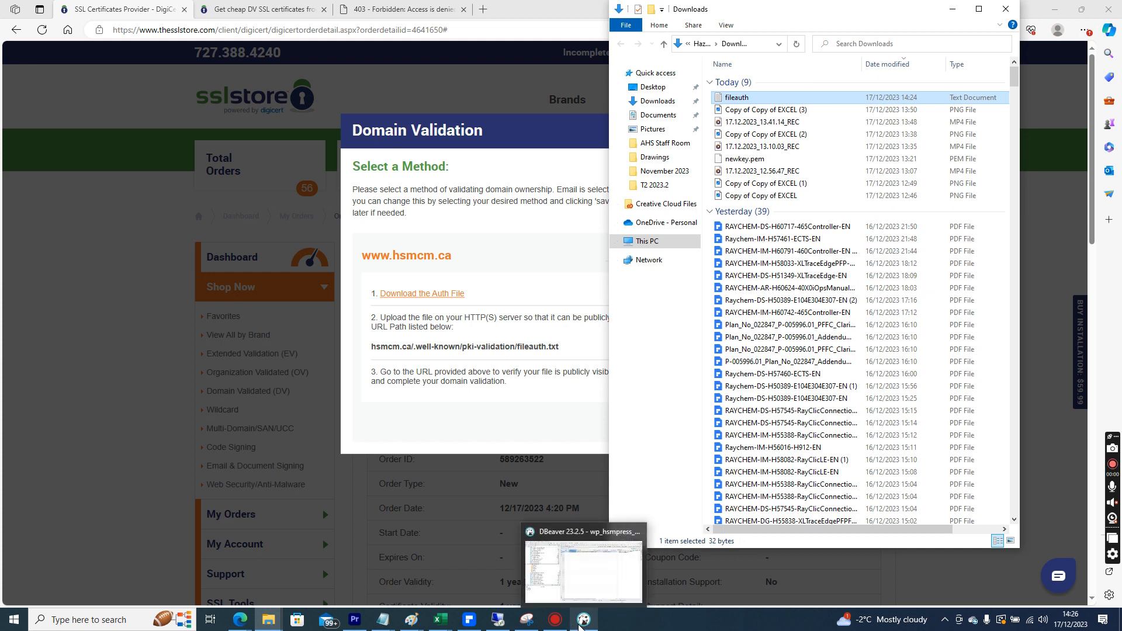
pyautogui.click(541, 563)
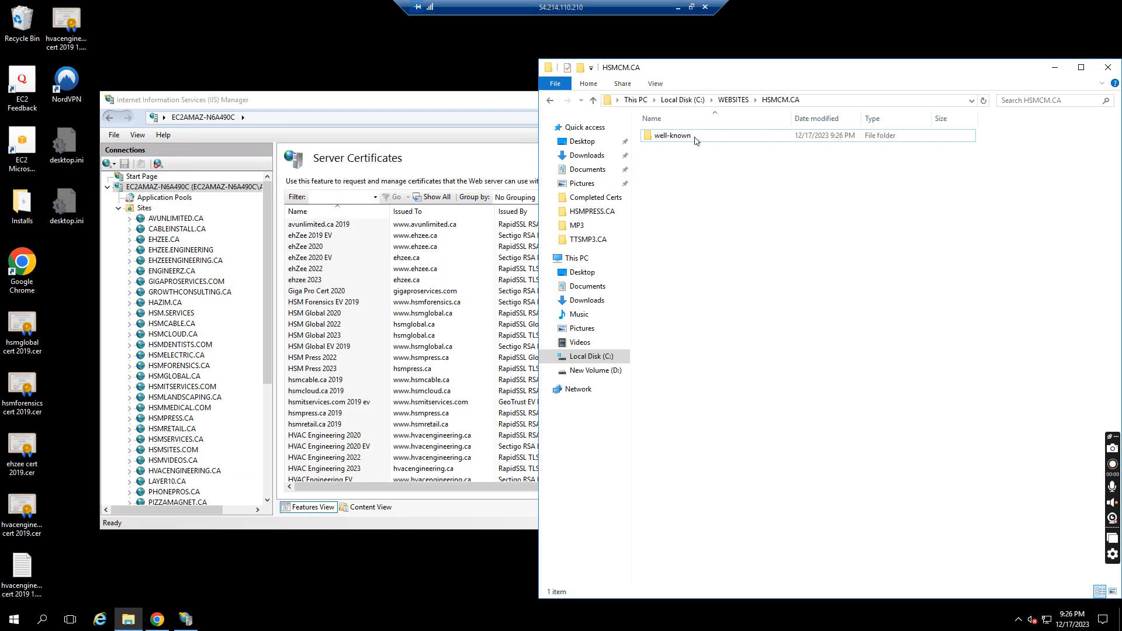
pyautogui.doubleClick(681, 136)
pyautogui.doubleClick(681, 136)
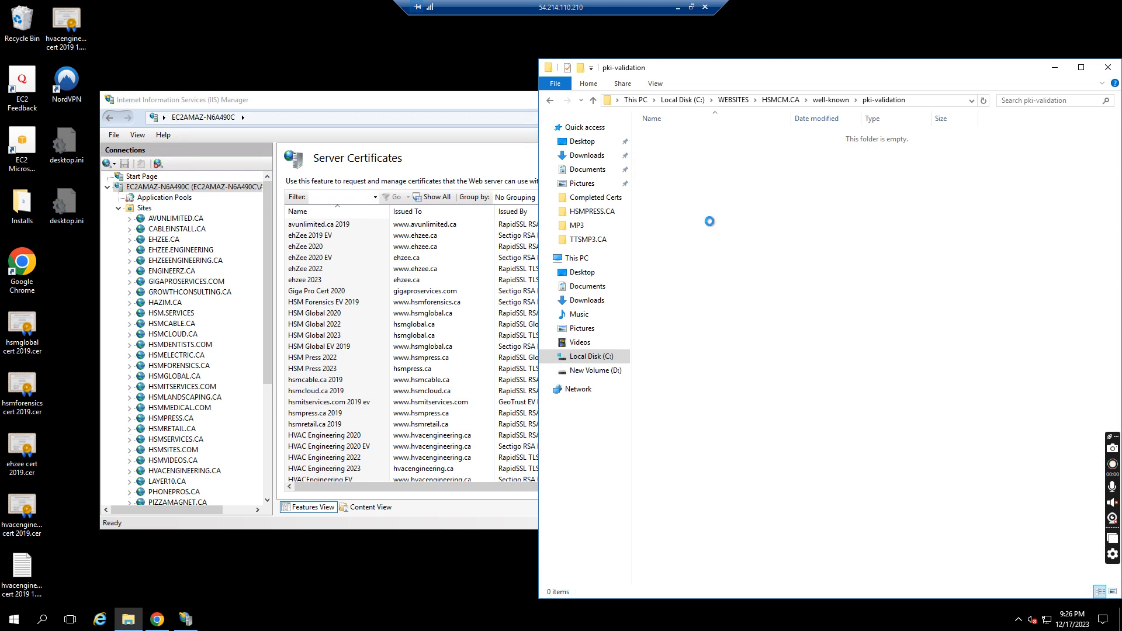
pyautogui.hotkey('ctrl', 'v')
pyautogui.click(713, 227)
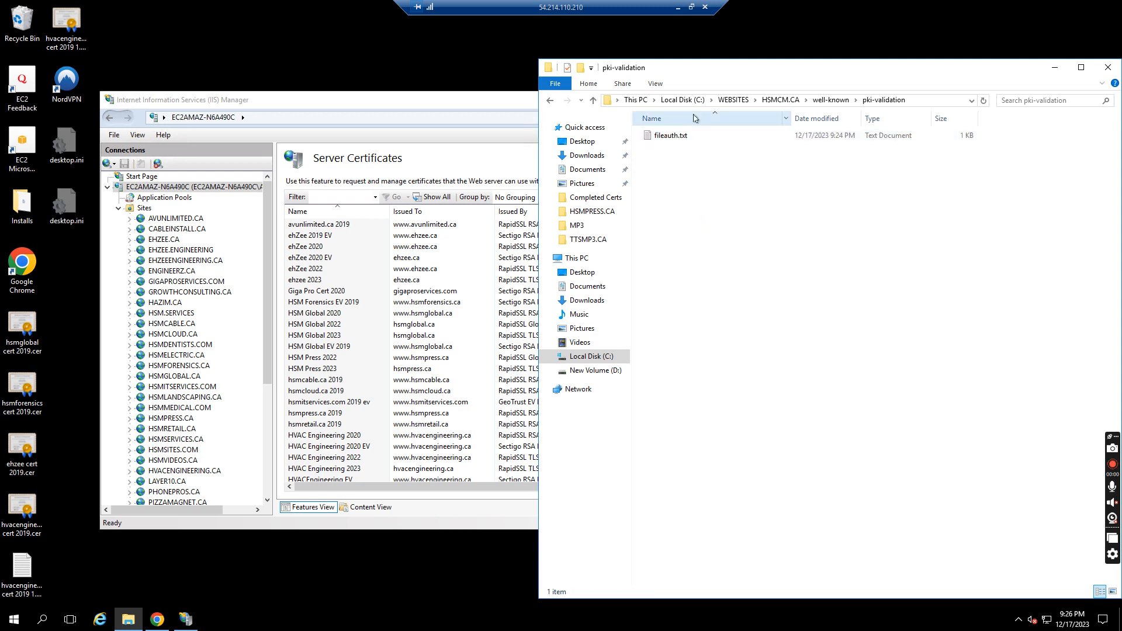
# Copy the validation URL from the dialog and open it in a new browser tab
pyautogui.click(680, 7)
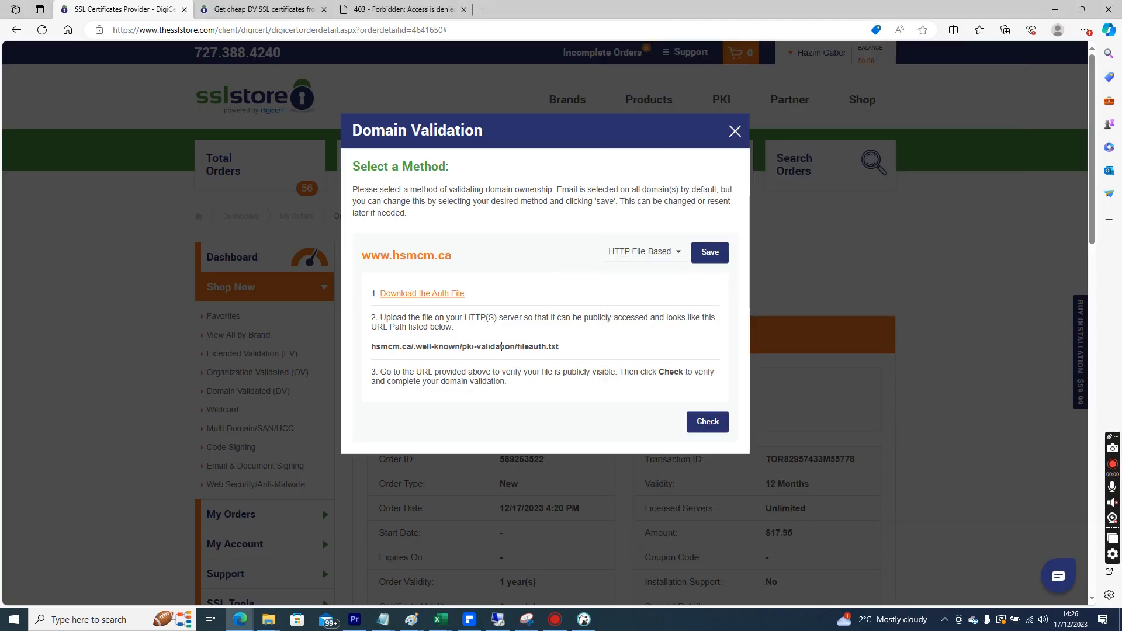
pyautogui.tripleClick(501, 346)
pyautogui.hotkey('ctrl', 'c')
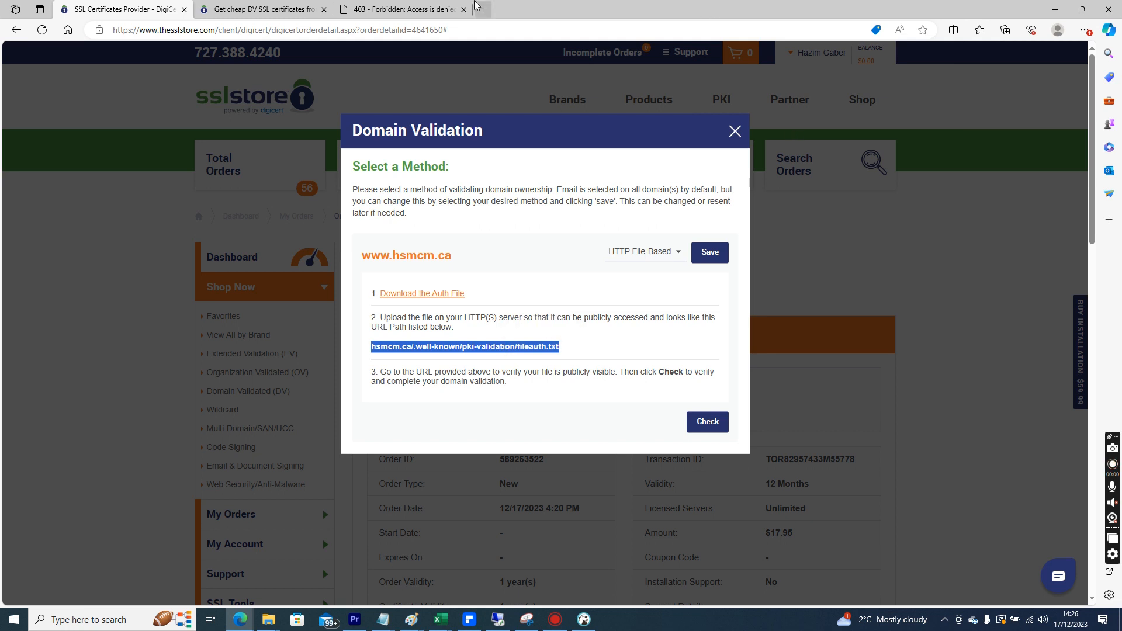
pyautogui.click(483, 8)
pyautogui.hotkey('ctrl', 'v')
pyautogui.press('Return')
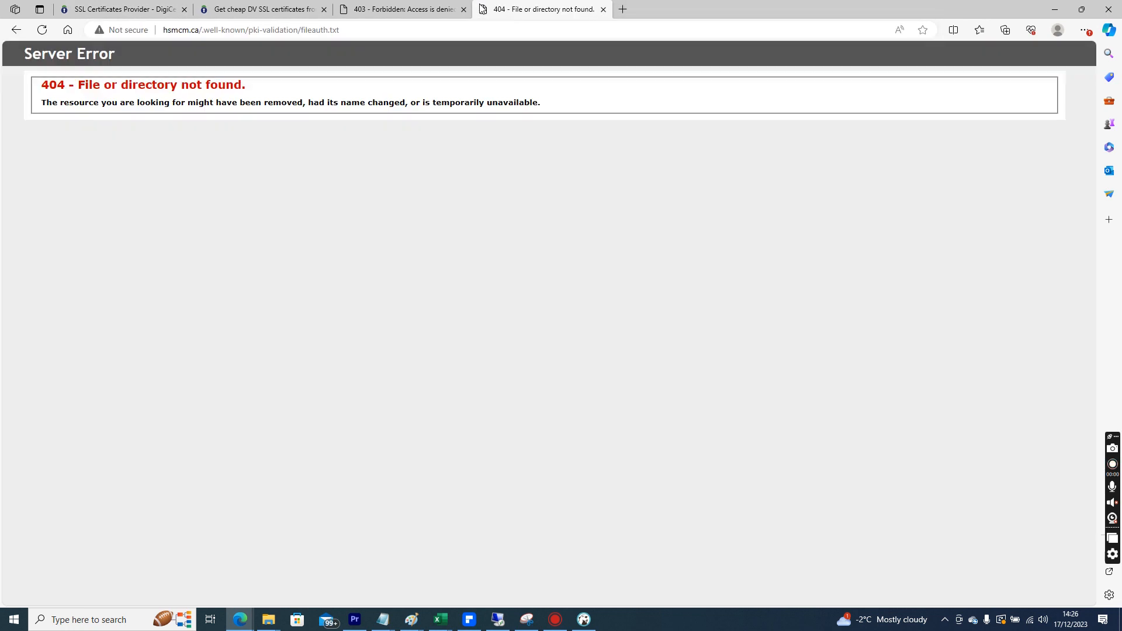
# Remove the dot before well-known in the address and reload the validation file URL
pyautogui.click(203, 30)
pyautogui.click(203, 30)
pyautogui.press('Delete')
pyautogui.press('Return')
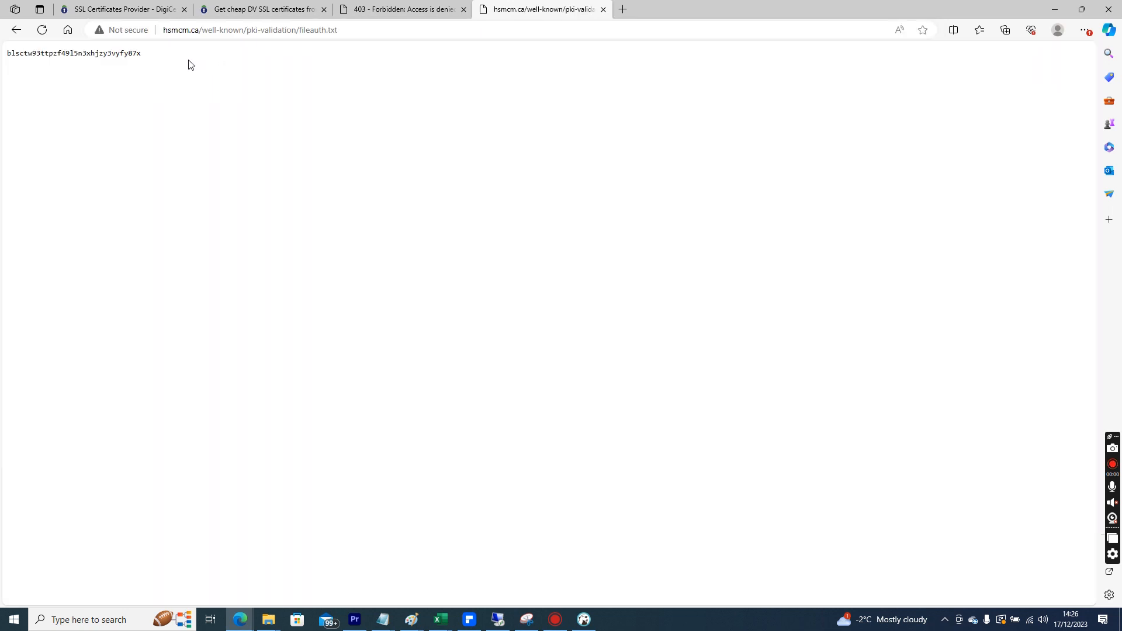
# Compare the served file text and the validation URL path shown in the Domain Validation dialog
pyautogui.moveTo(189, 64); pyautogui.dragTo(10, 62)
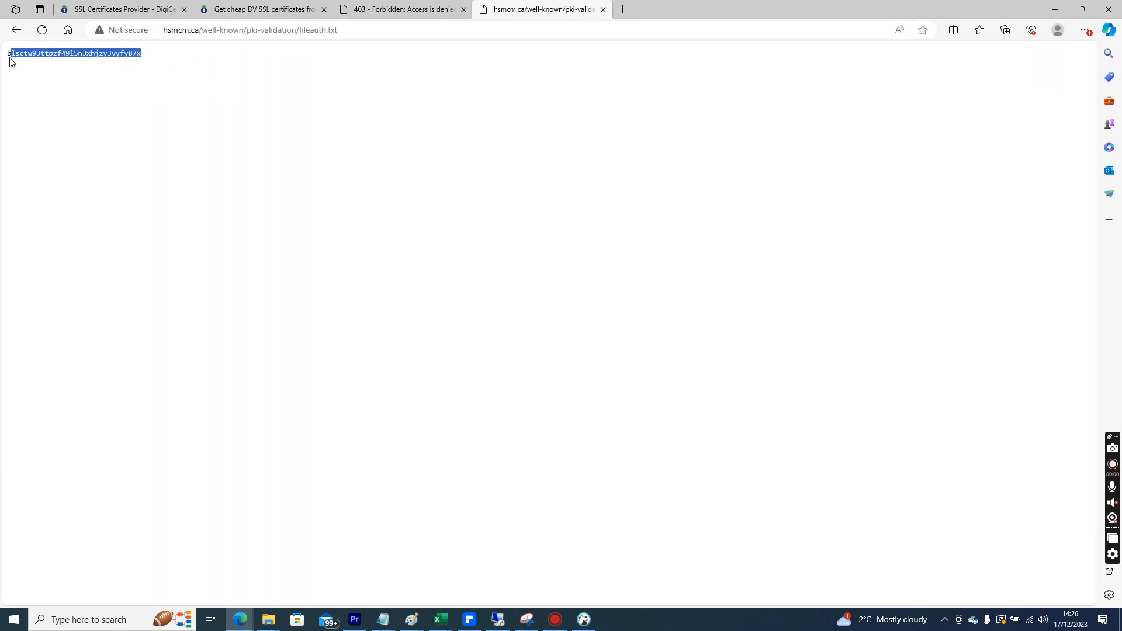
pyautogui.click(10, 59)
pyautogui.doubleClick(10, 59)
pyautogui.click(124, 125)
pyautogui.click(388, 9)
pyautogui.click(289, 6)
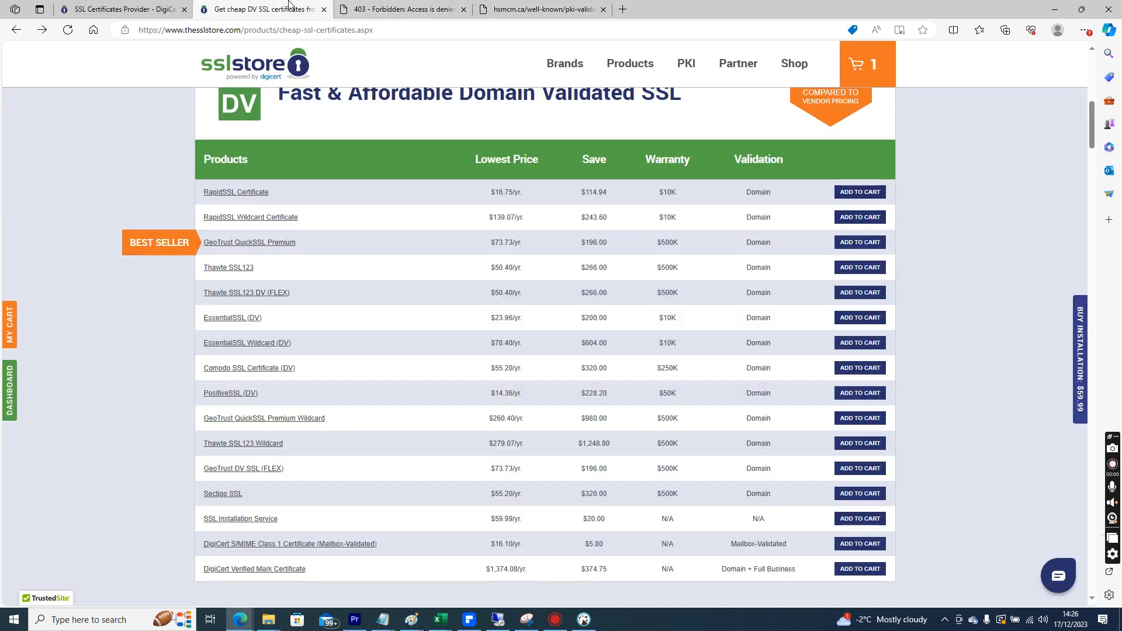
pyautogui.click(183, 5)
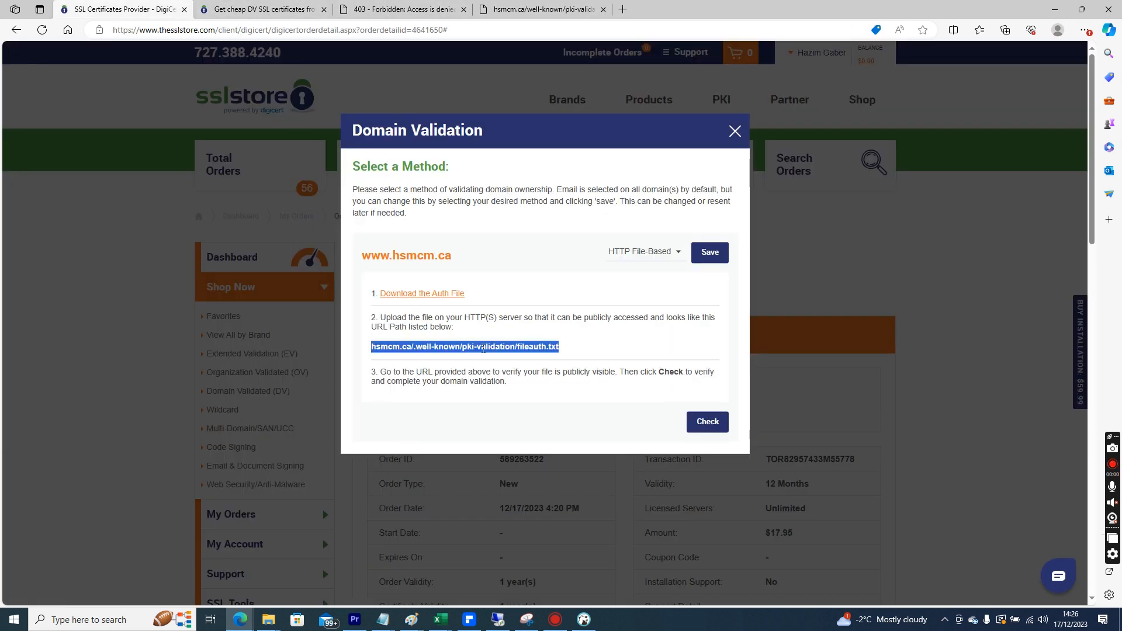
pyautogui.click(417, 348)
pyautogui.moveTo(419, 347); pyautogui.dragTo(434, 347)
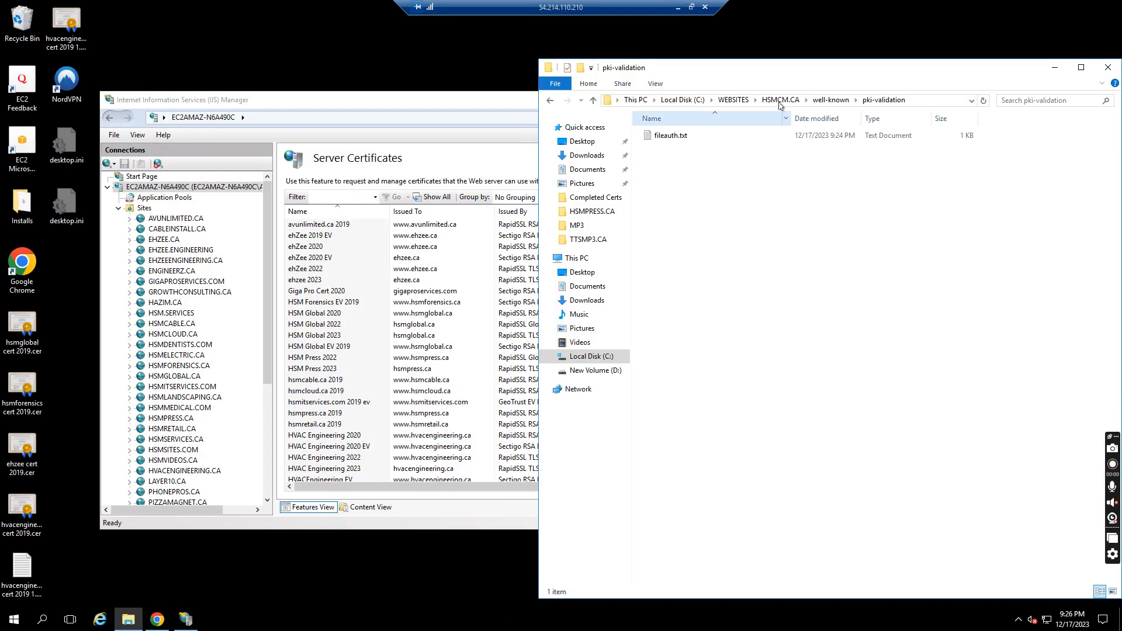
# Go back to the HSMCM.CA site folder and try to rename well-known with a leading dot
pyautogui.click(831, 99)
pyautogui.click(781, 100)
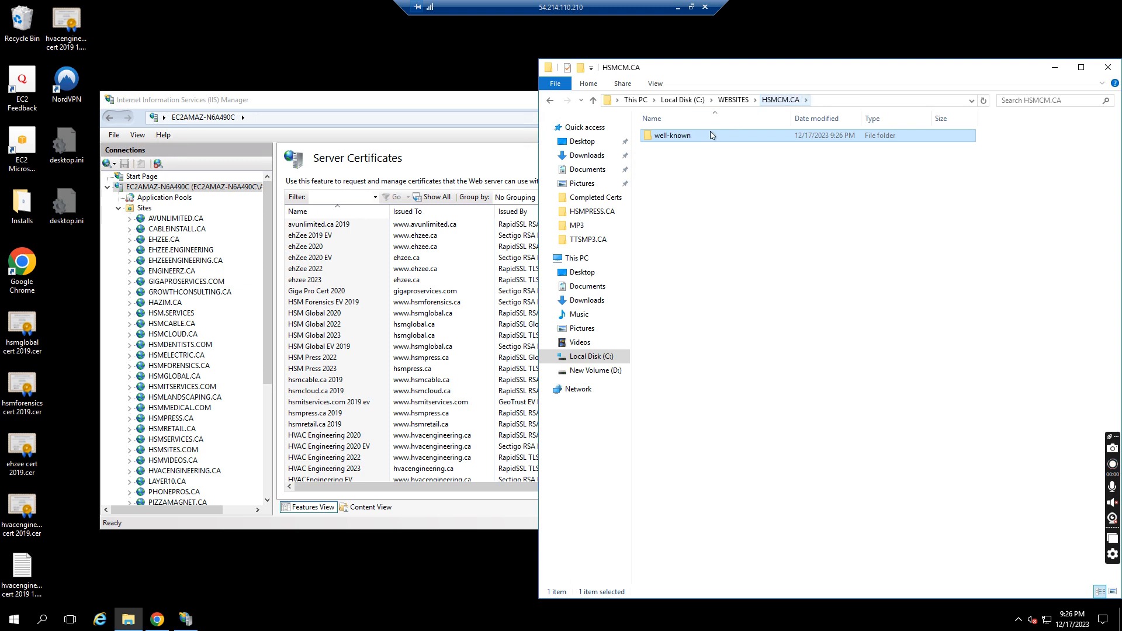
pyautogui.click(668, 136)
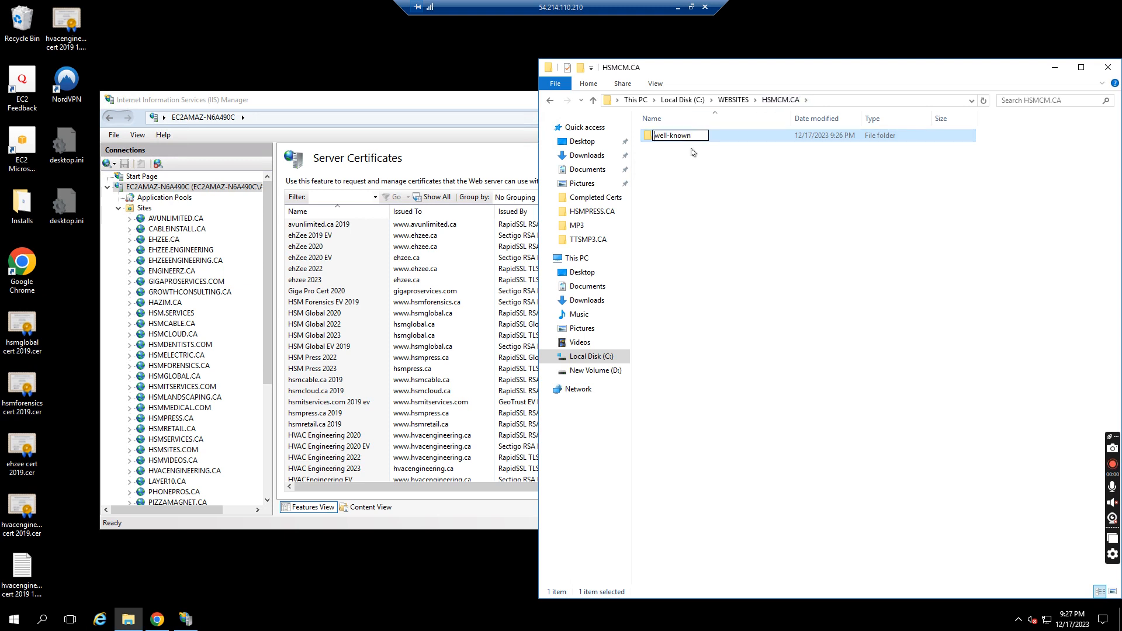
pyautogui.write('.')
pyautogui.press('Return')
pyautogui.press('Return')
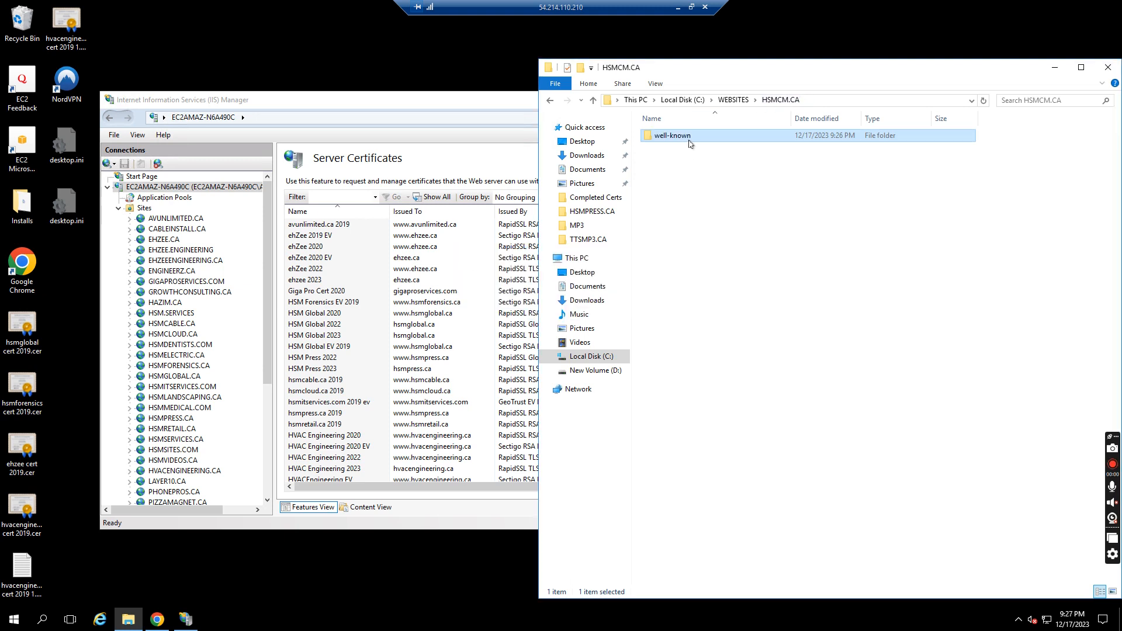
pyautogui.click(690, 136)
pyautogui.press('Return')
pyautogui.click(687, 201)
pyautogui.click(674, 137)
pyautogui.click(681, 139)
pyautogui.write('.')
pyautogui.click(713, 152)
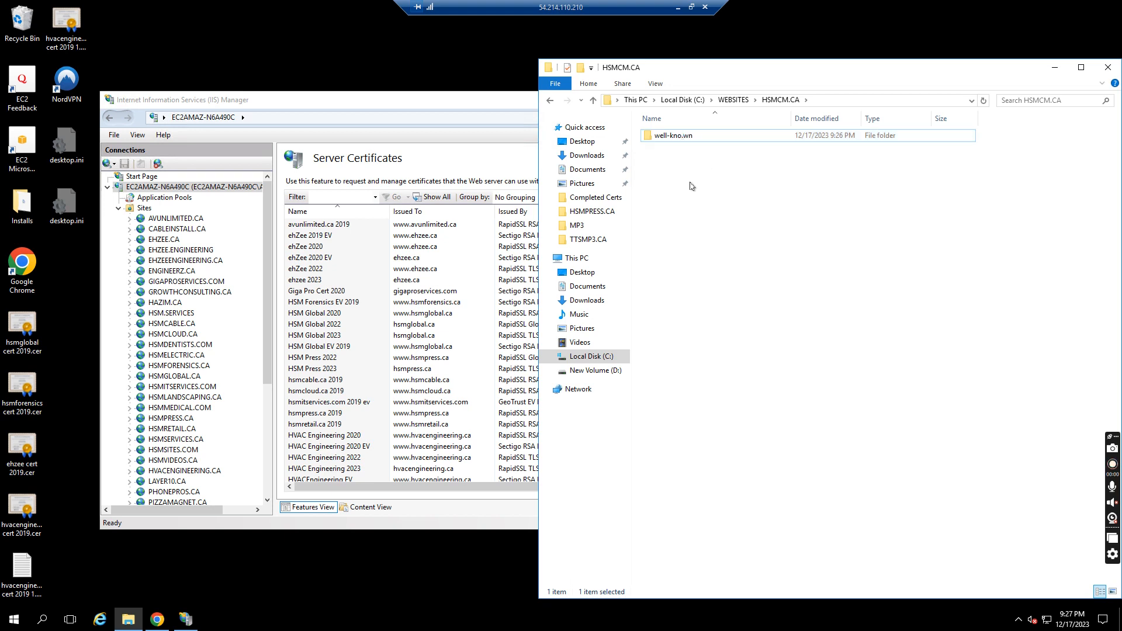
pyautogui.click(689, 140)
pyautogui.click(689, 140)
pyautogui.click(683, 139)
pyautogui.press('BackSpace')
pyautogui.click(716, 152)
pyautogui.click(661, 138)
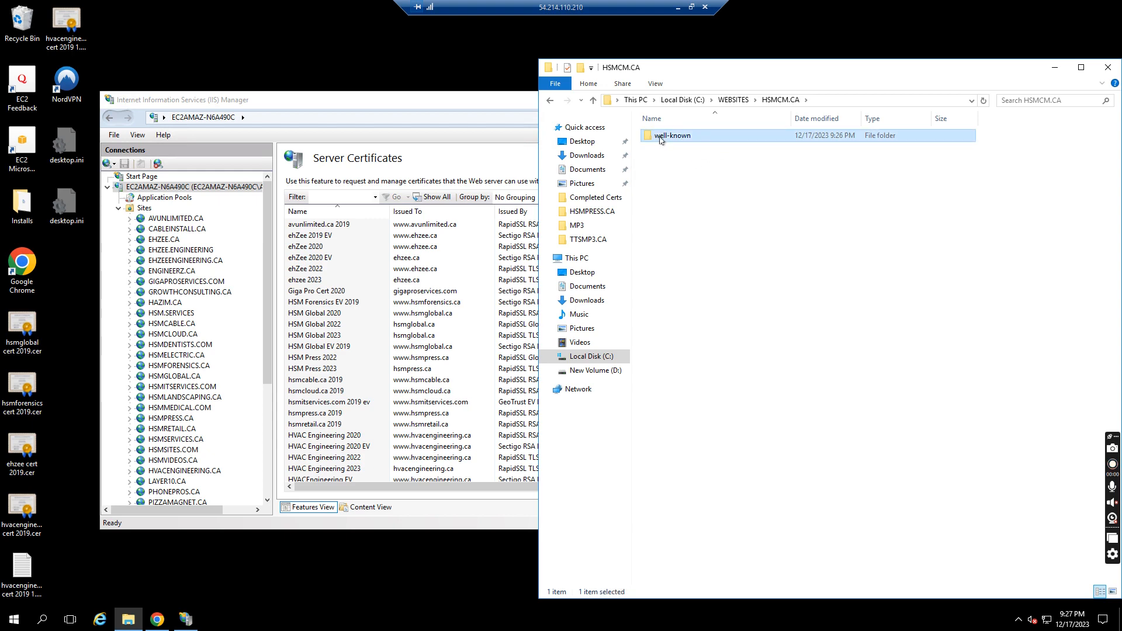
# Select the validation file path well-known/pki-validation/fileauth.txt in the Domain Validation dialog
pyautogui.click(678, 8)
pyautogui.click(692, 417)
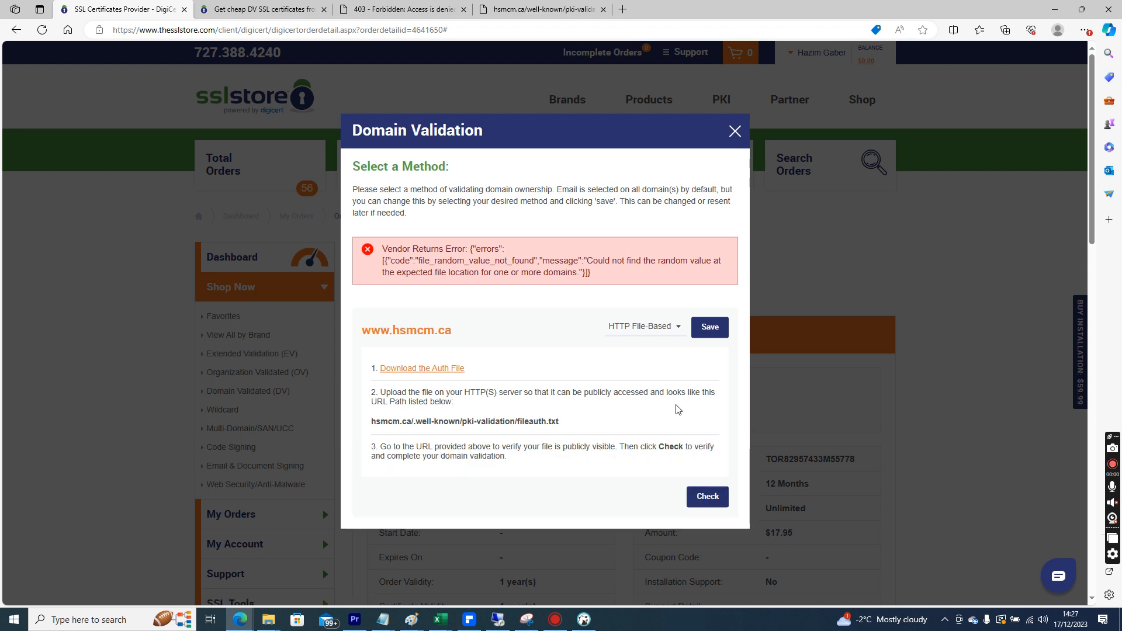
pyautogui.moveTo(560, 422); pyautogui.dragTo(417, 422)
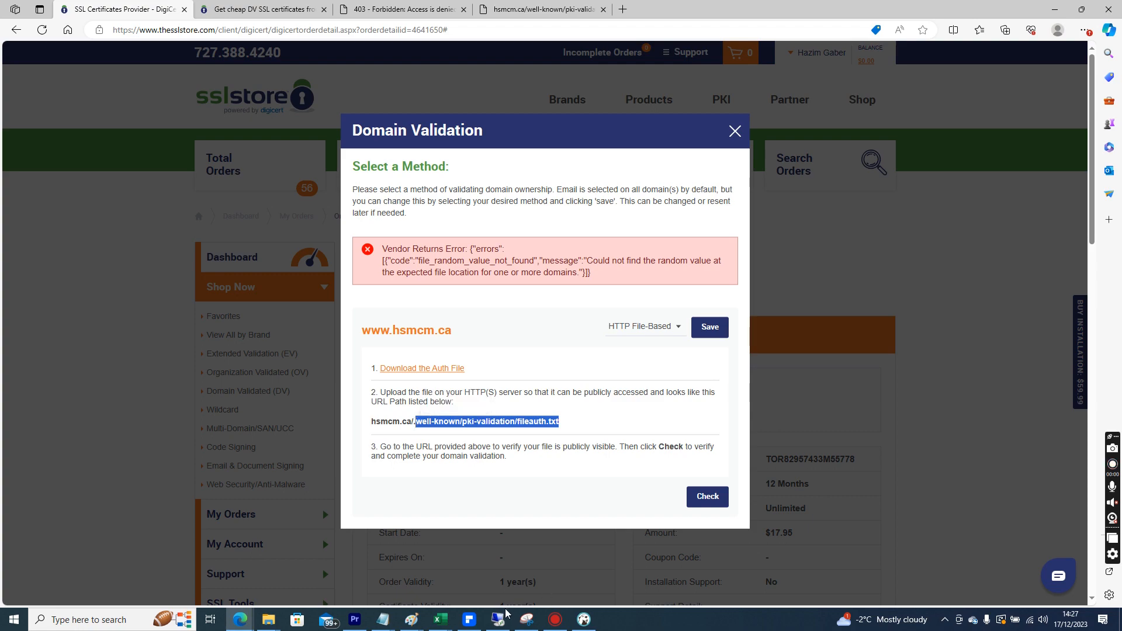
# Open URL Rewrite for the HSMCM.CA site and add a new blank inbound rule
pyautogui.hotkey('alt', 'Tab')
pyautogui.click(425, 522)
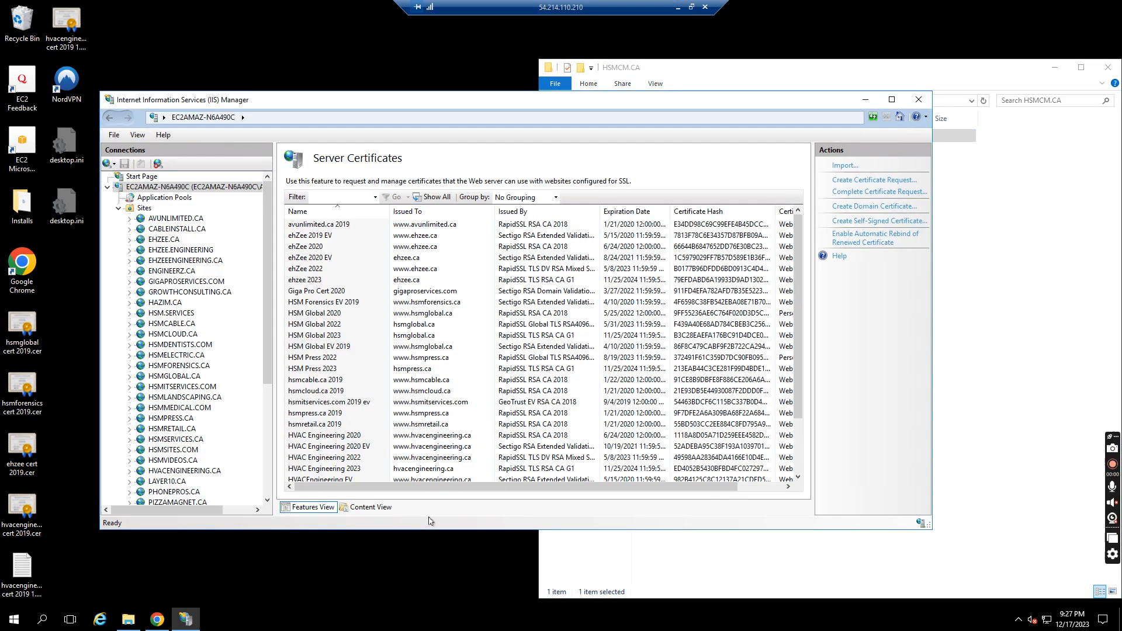
pyautogui.click(268, 426)
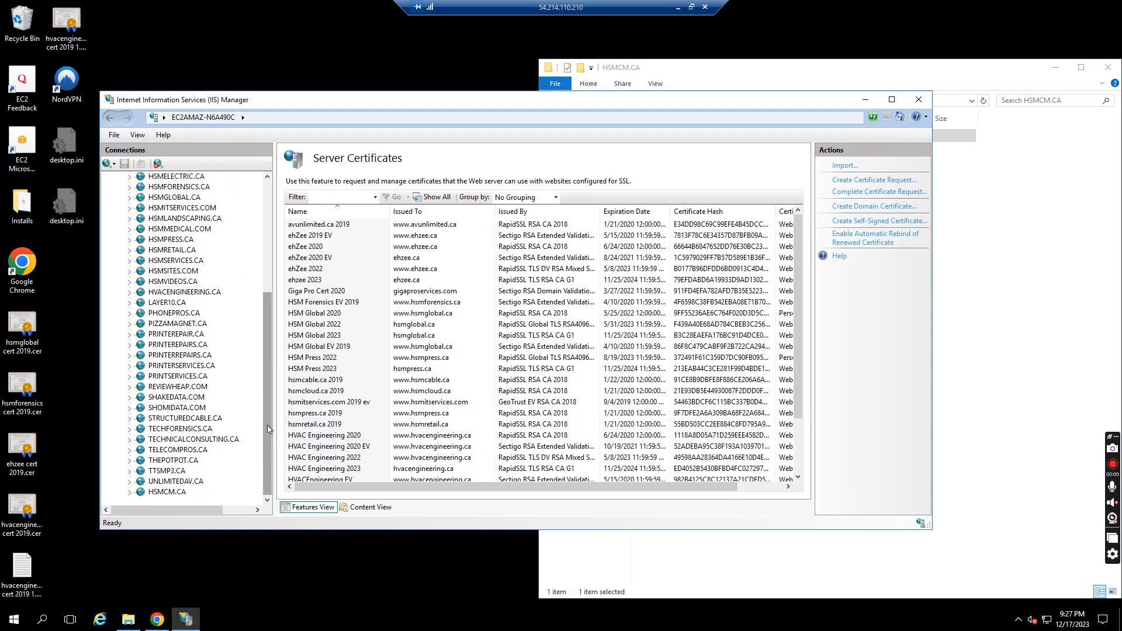
pyautogui.scroll(6, 264, 399)
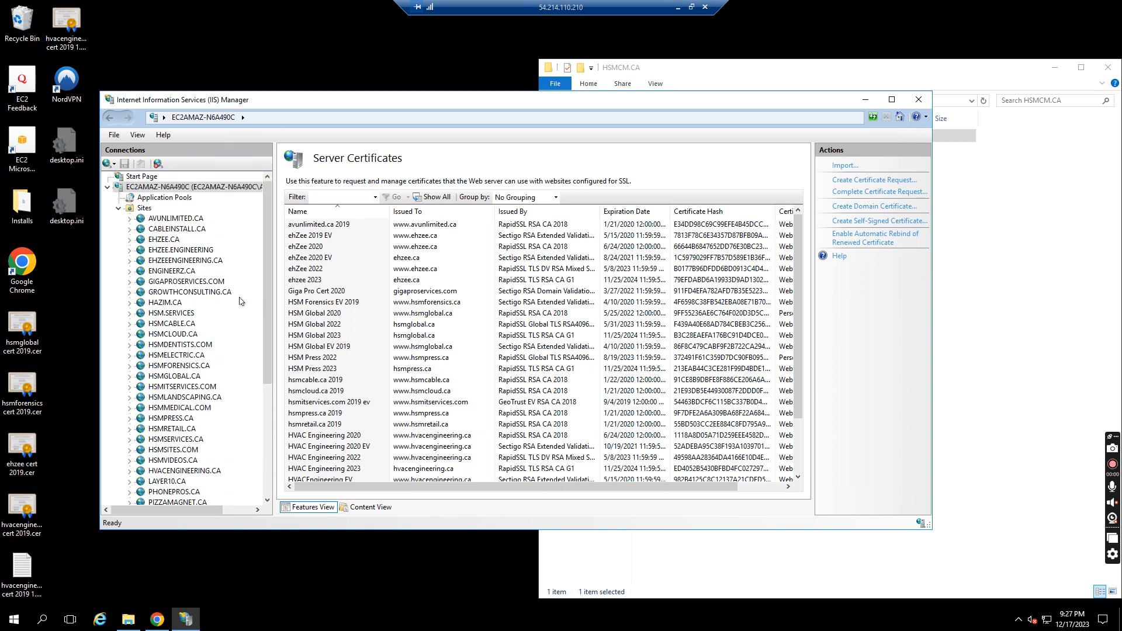
pyautogui.click(267, 405)
pyautogui.doubleClick(169, 481)
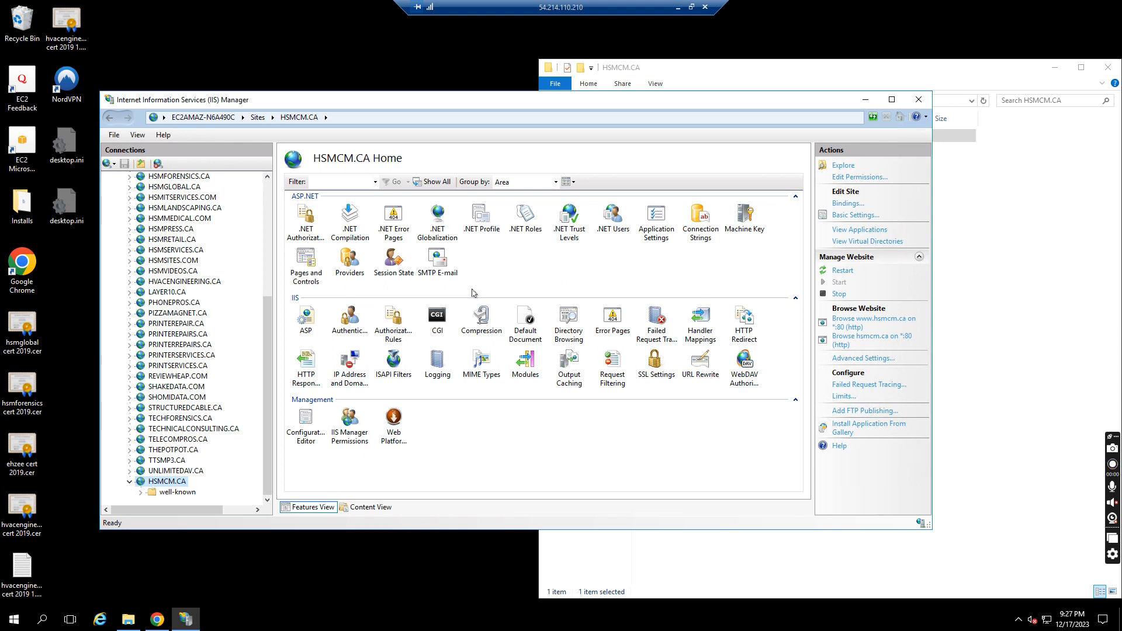
pyautogui.doubleClick(700, 363)
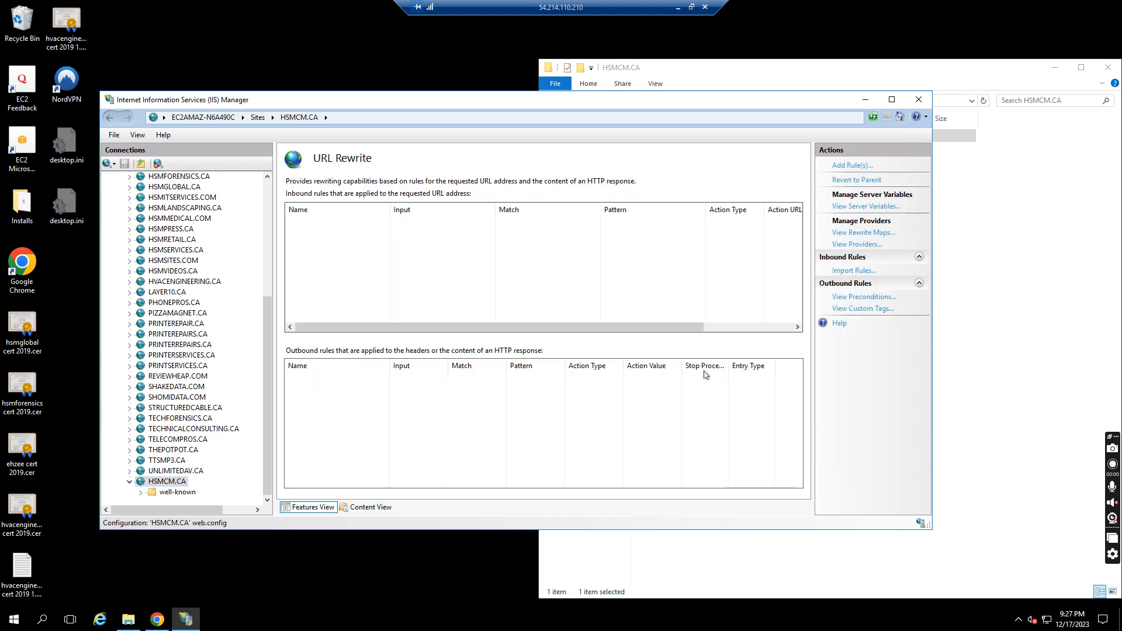
pyautogui.click(854, 166)
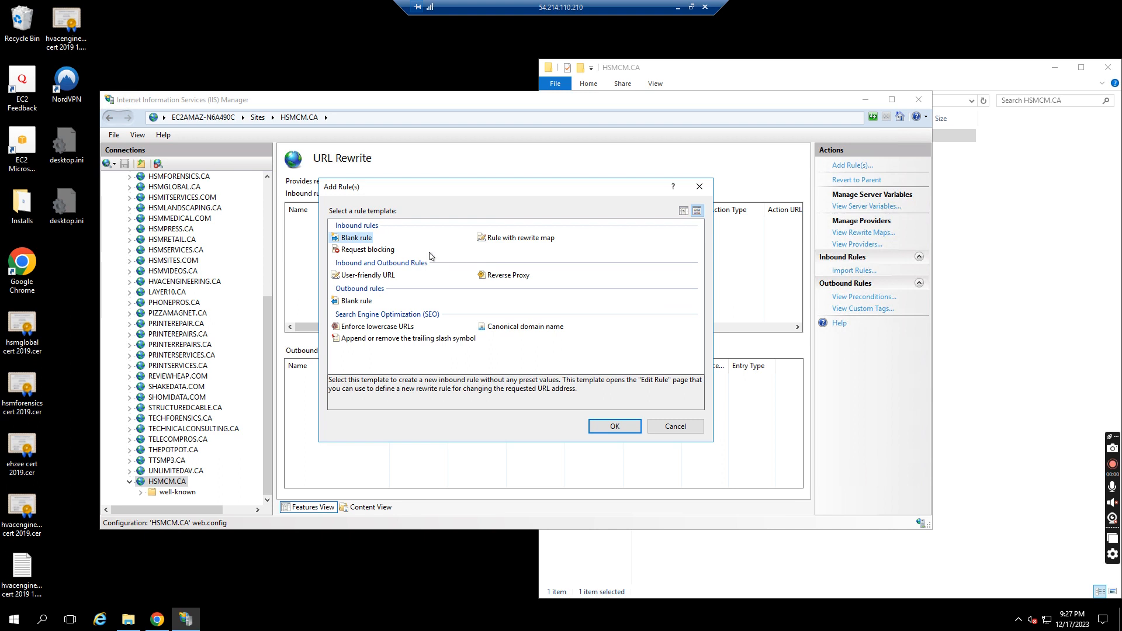
pyautogui.click(608, 428)
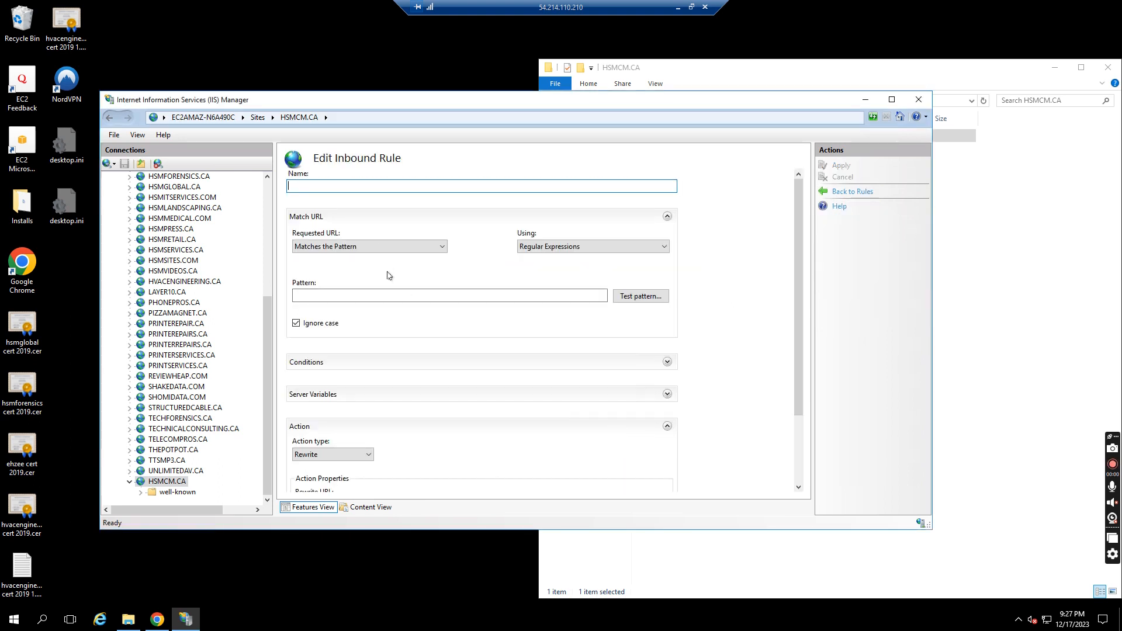
# Start the rule's pattern as hsmcm.ca/.well- while checking the validation path in the Domain Validation dialog
pyautogui.click(363, 294)
pyautogui.write('hsmcm.ca/.well')
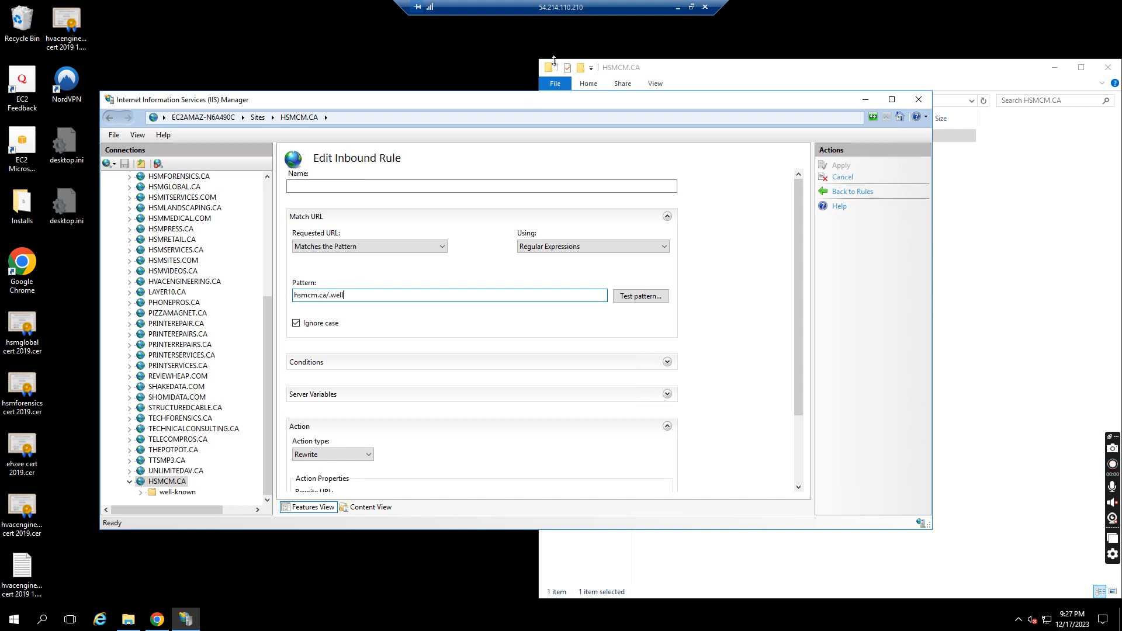
pyautogui.click(679, 8)
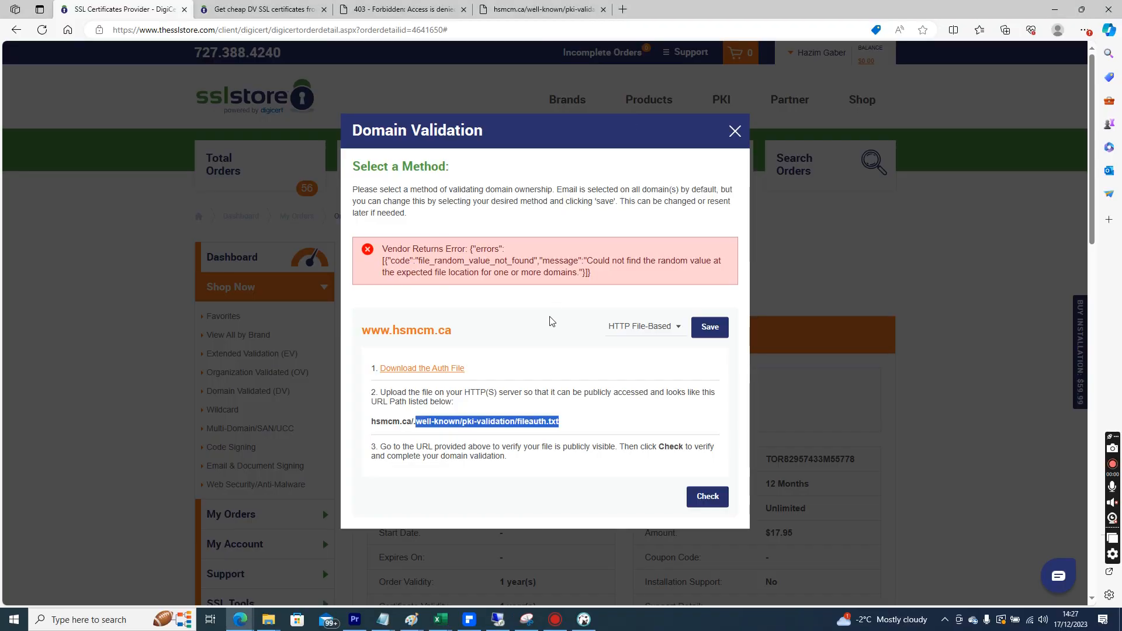
pyautogui.click(526, 441)
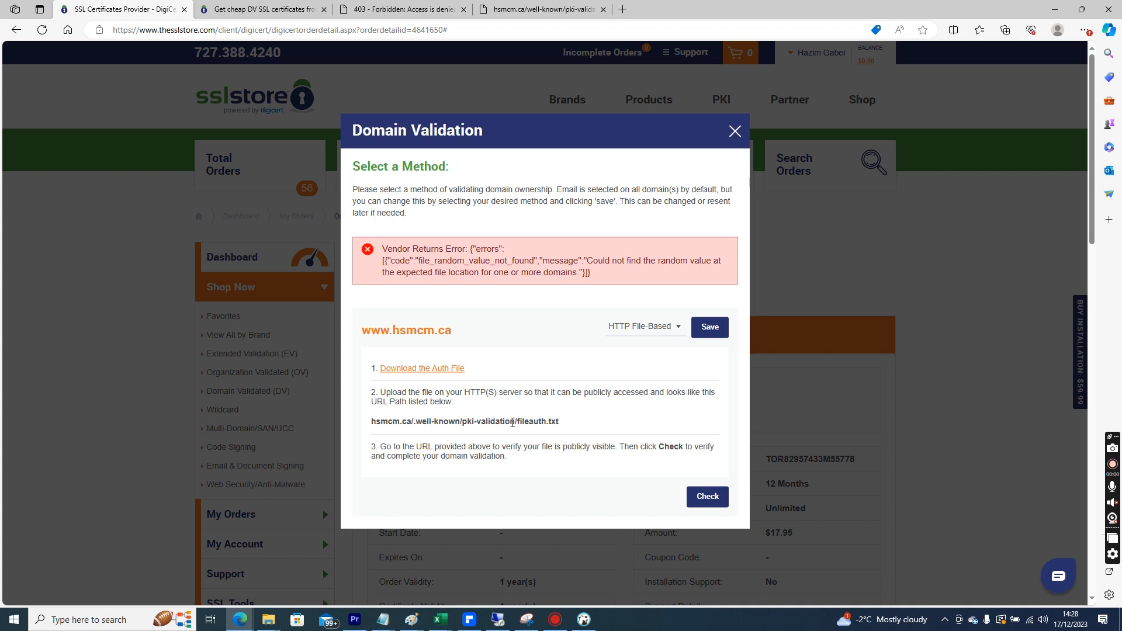
pyautogui.click(527, 619)
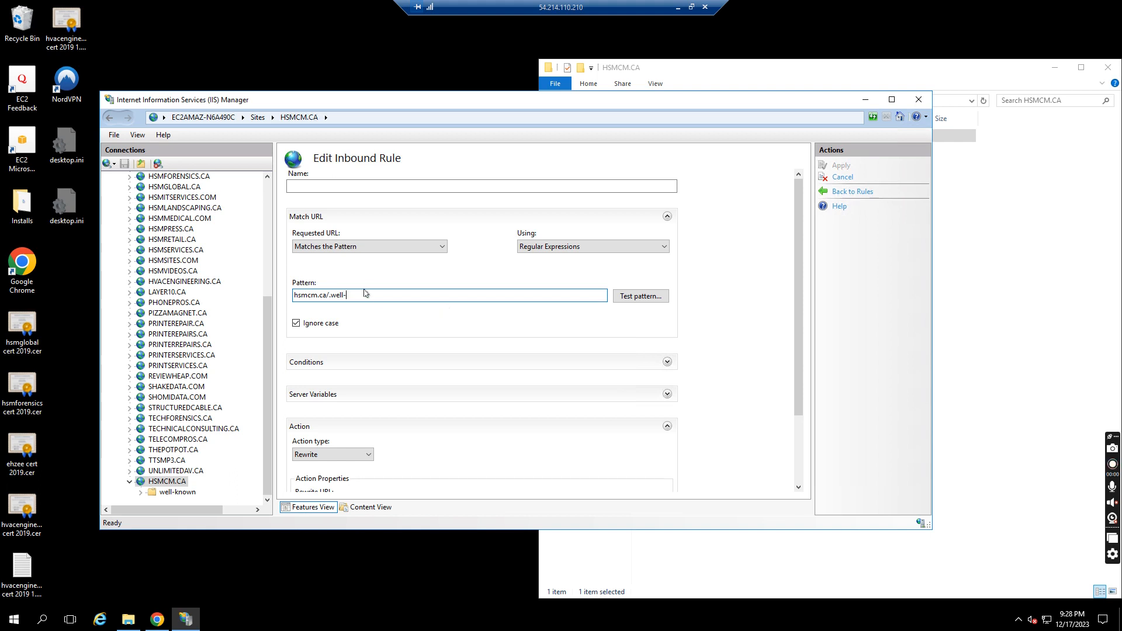
# Name the rule URL Redirect and complete the pattern to hsmcm.ca/.well-known
pyautogui.click(374, 185)
pyautogui.write('URL Redirect')
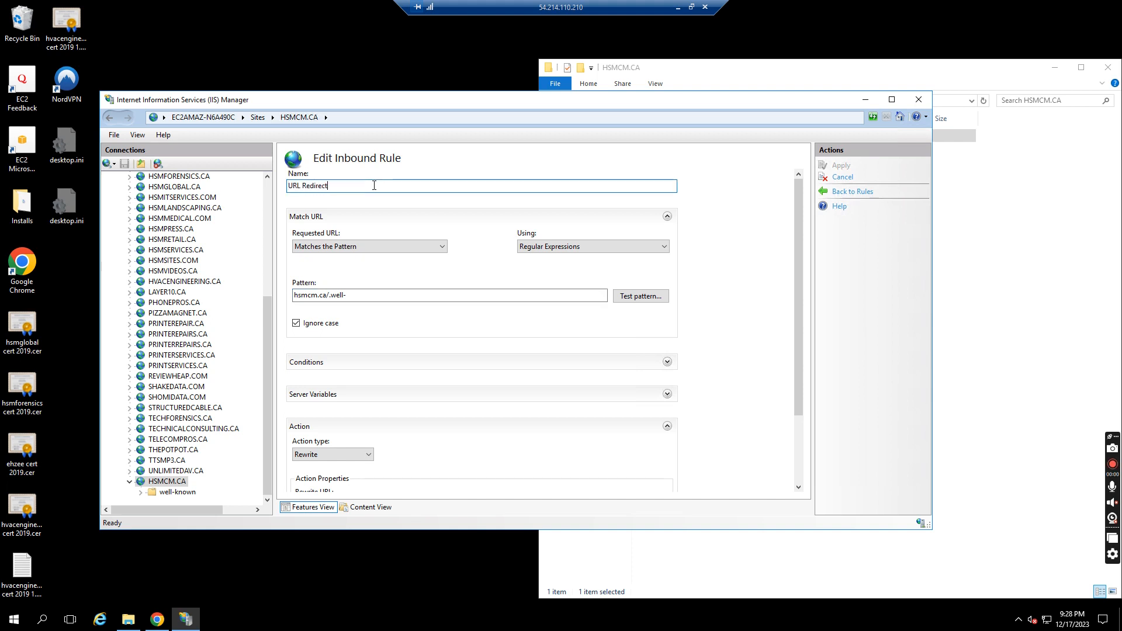
pyautogui.click(388, 295)
pyautogui.write('known')
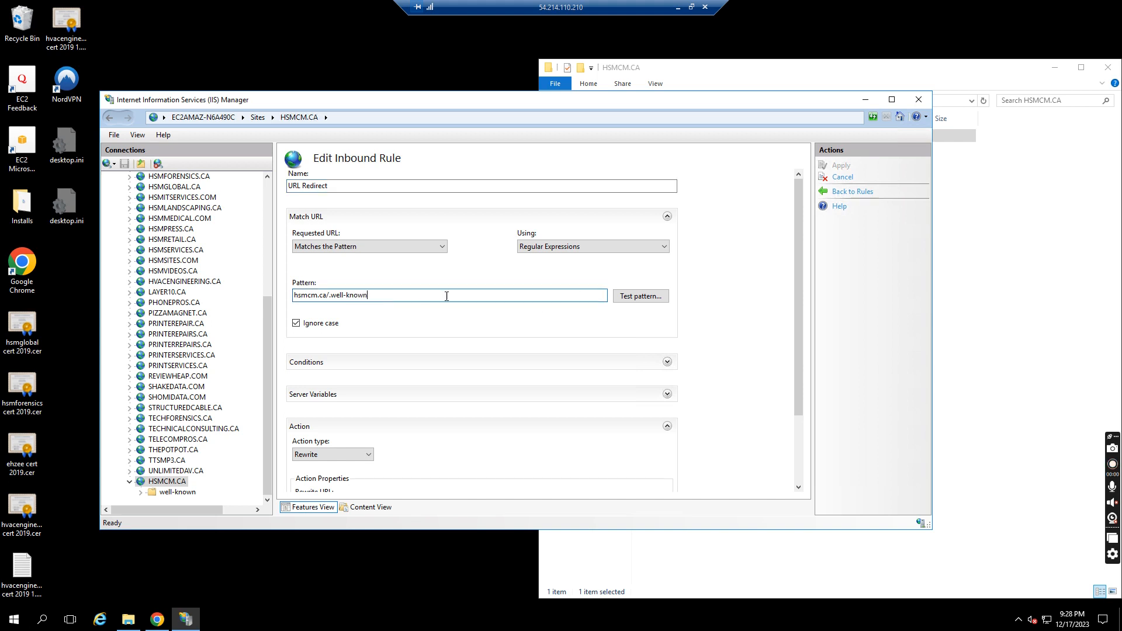
# Test the pattern against hsmcm.ca/.well-known and hsmcm.ca/.well-known/pki as input data
pyautogui.click(642, 297)
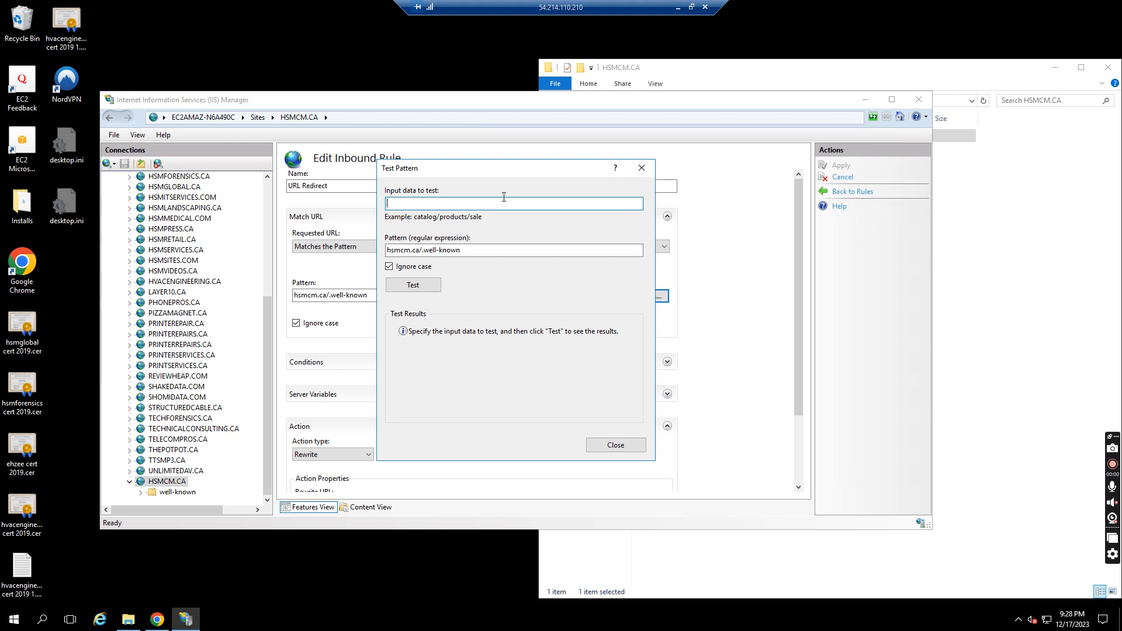
pyautogui.doubleClick(464, 249)
pyautogui.hotkey('ctrl', 'c')
pyautogui.click(458, 204)
pyautogui.hotkey('ctrl', 'v')
pyautogui.click(413, 285)
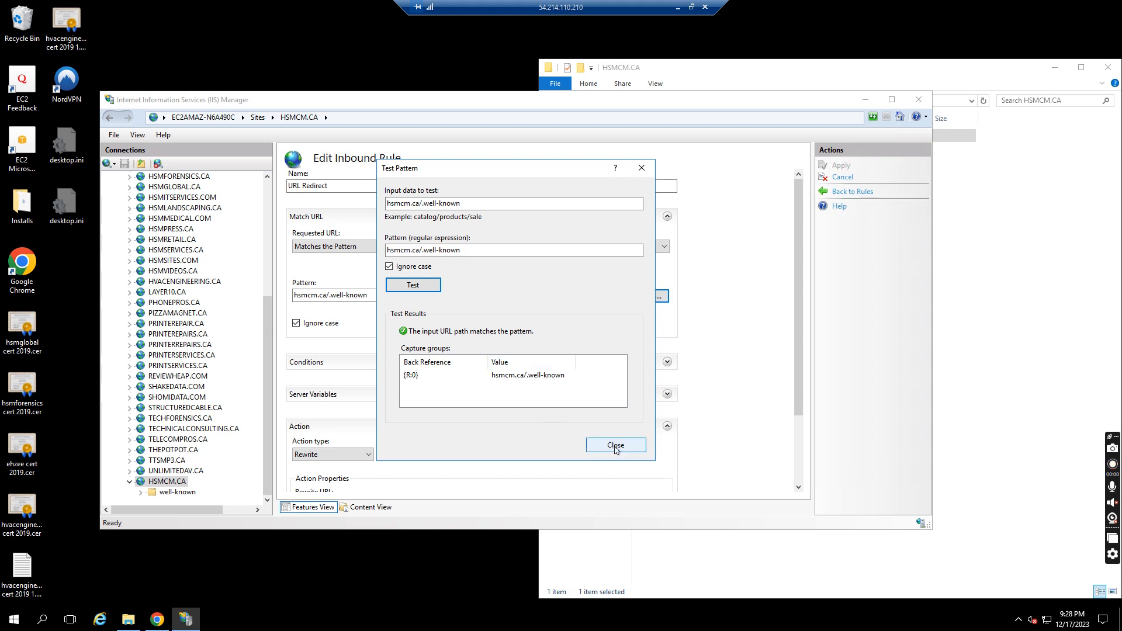
pyautogui.click(494, 203)
pyautogui.write('pki')
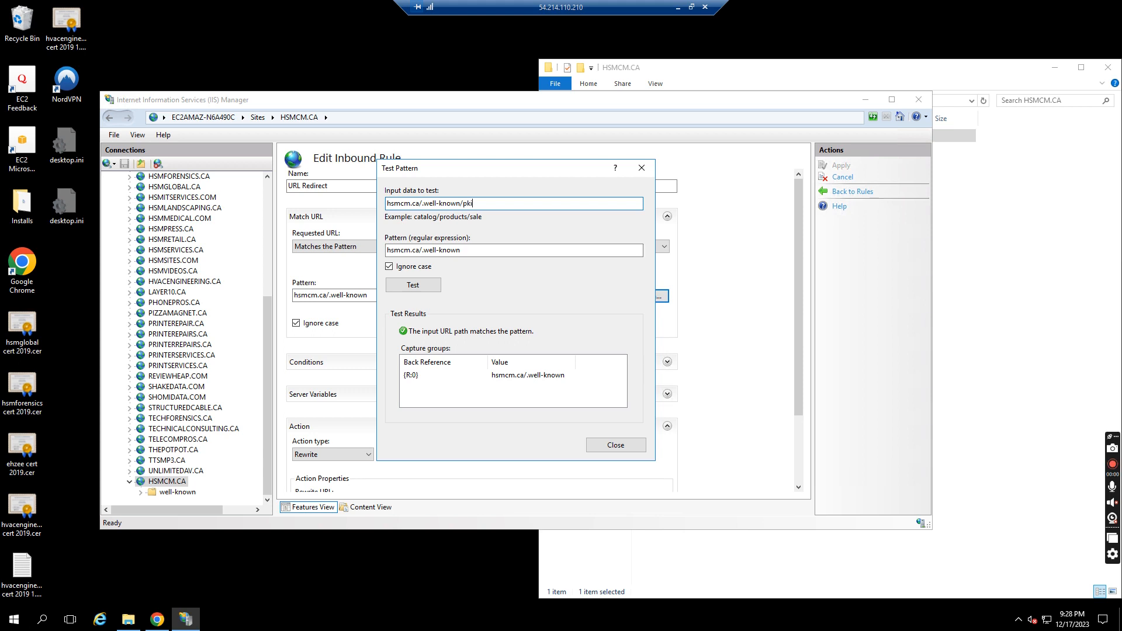
pyautogui.click(627, 447)
pyautogui.click(635, 299)
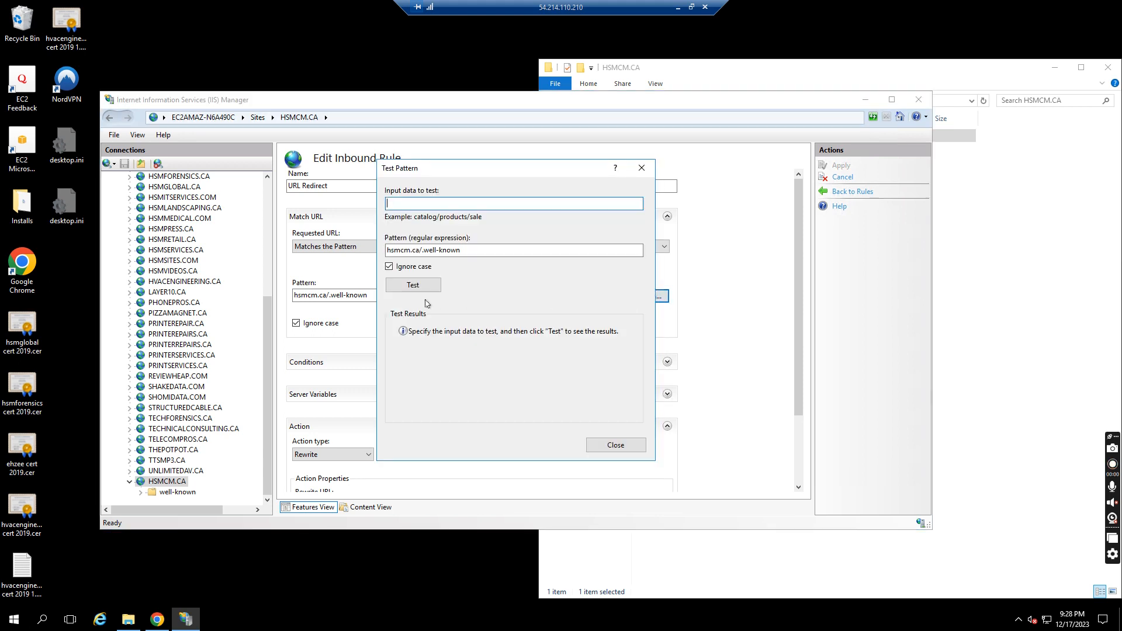
pyautogui.press('Escape')
# Open the well-known and pki-validation folders and extend the pattern to hsmcm.ca/.well-known/pki-validation/fileauth.txt
pyautogui.click(1033, 234)
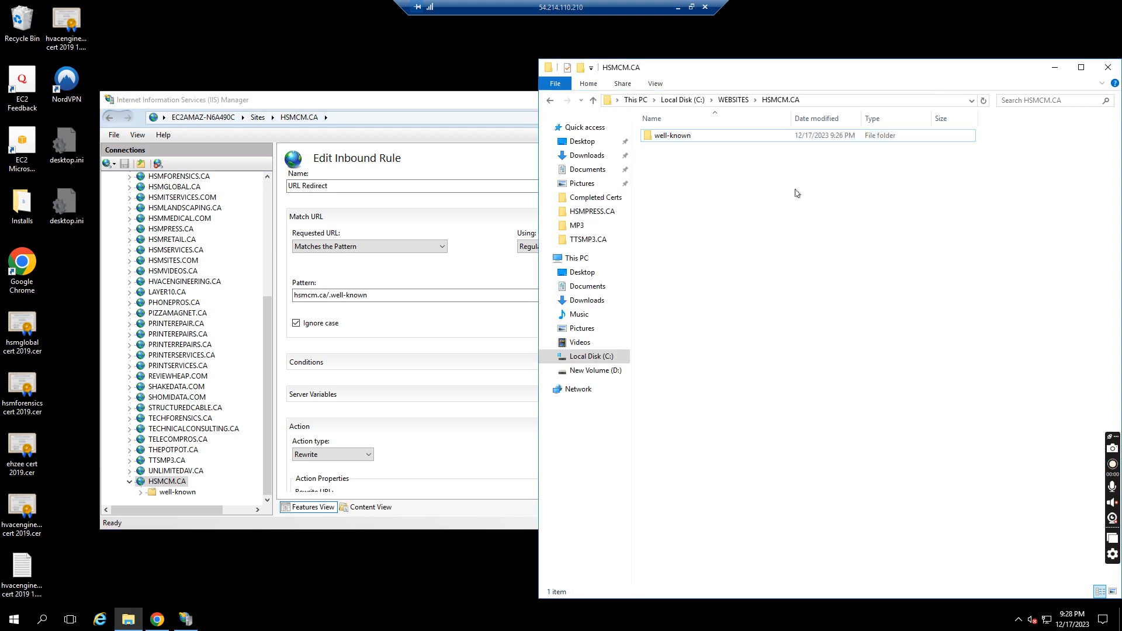
pyautogui.doubleClick(726, 137)
pyautogui.doubleClick(726, 137)
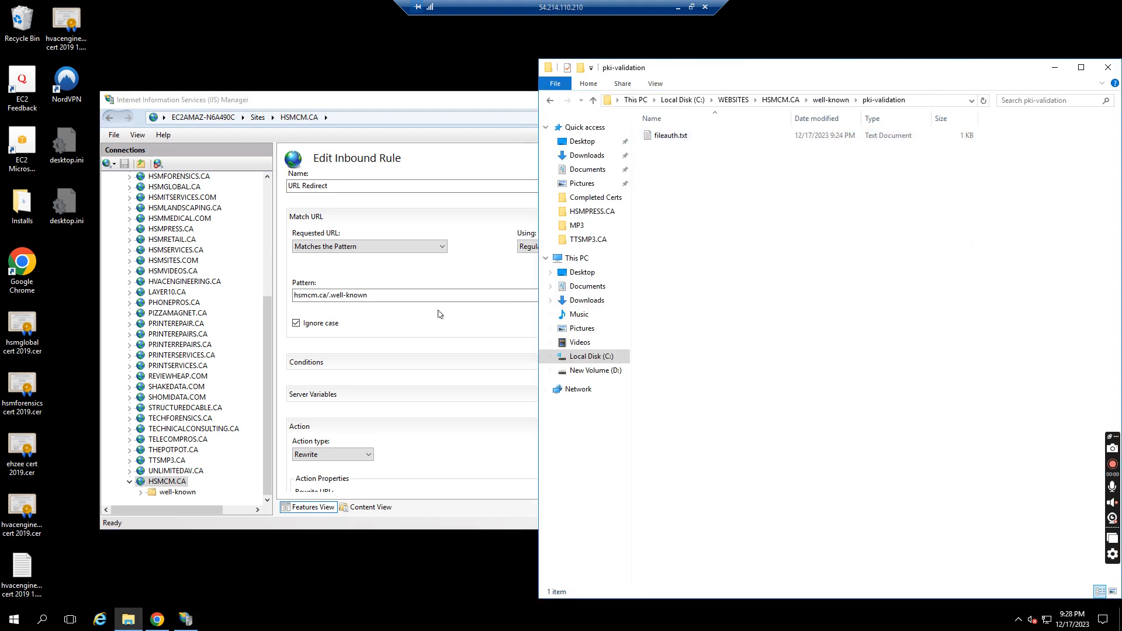
pyautogui.click(452, 295)
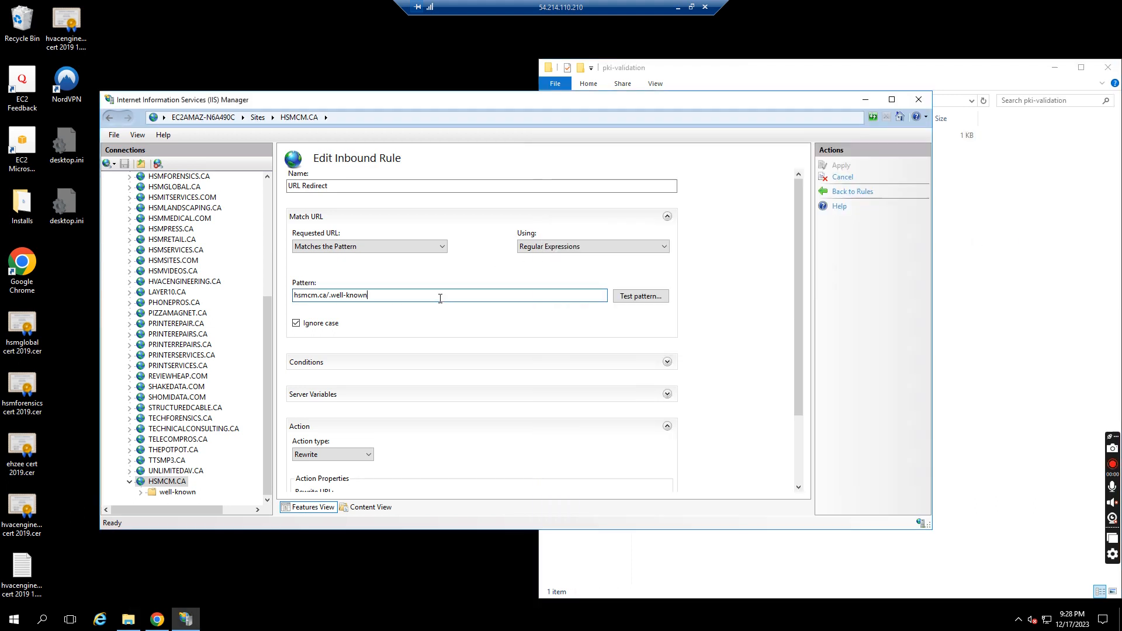
pyautogui.write('pki-validation/')
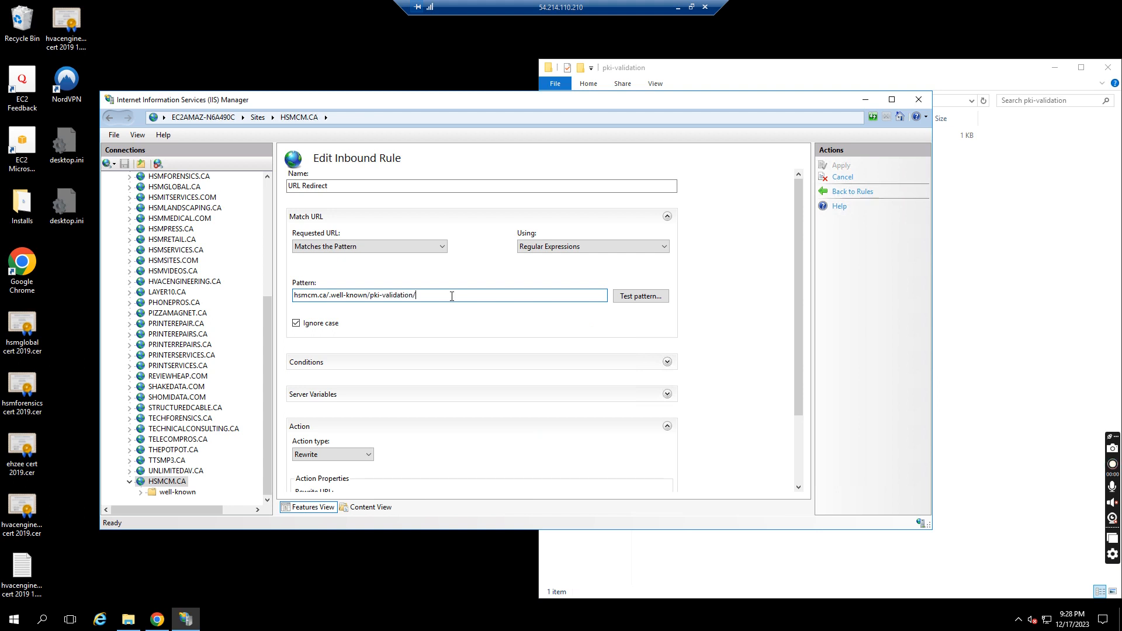
pyautogui.click(1022, 222)
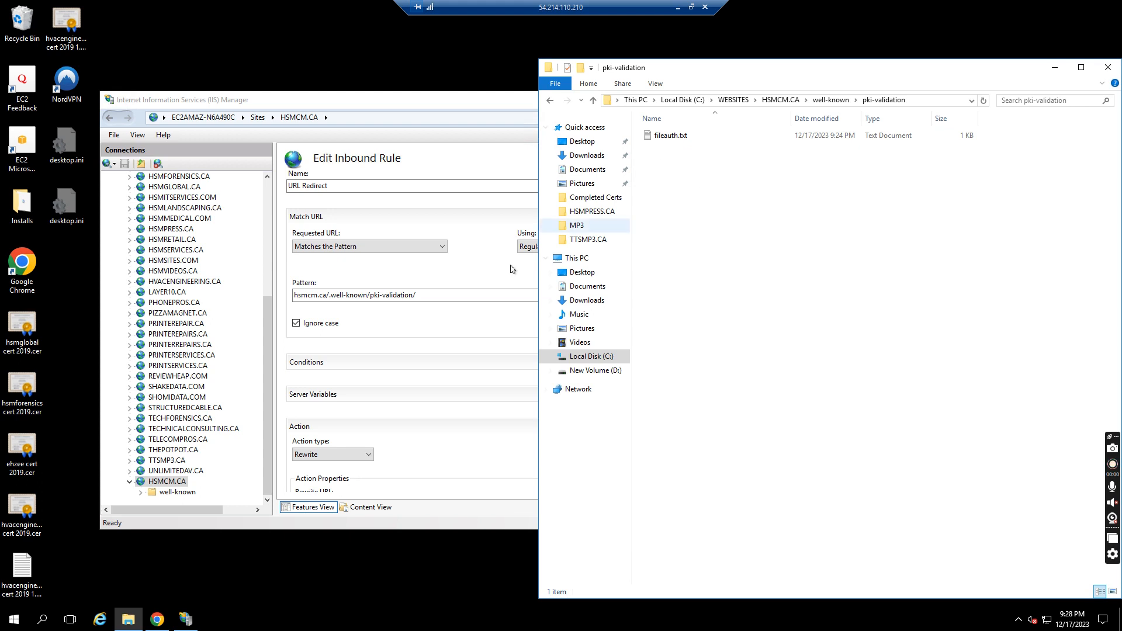
pyautogui.click(461, 298)
pyautogui.write('file-auth.')
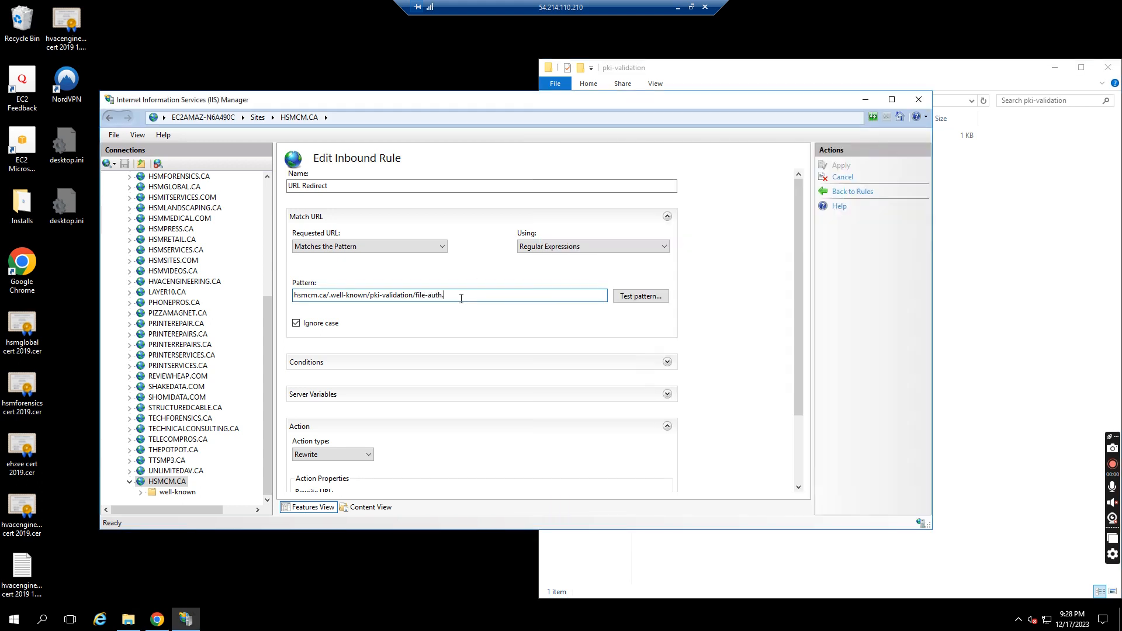
pyautogui.press('BackSpace')
pyautogui.press('BackSpace')
pyautogui.write('auth')
# Set the Rewrite URL to hsmcm.ca/well-known/pki-validation/fileauth.txt and apply the rule
pyautogui.click(1032, 306)
pyautogui.click(475, 298)
pyautogui.hotkey('ctrl', 'a')
pyautogui.hotkey('ctrl', 'c')
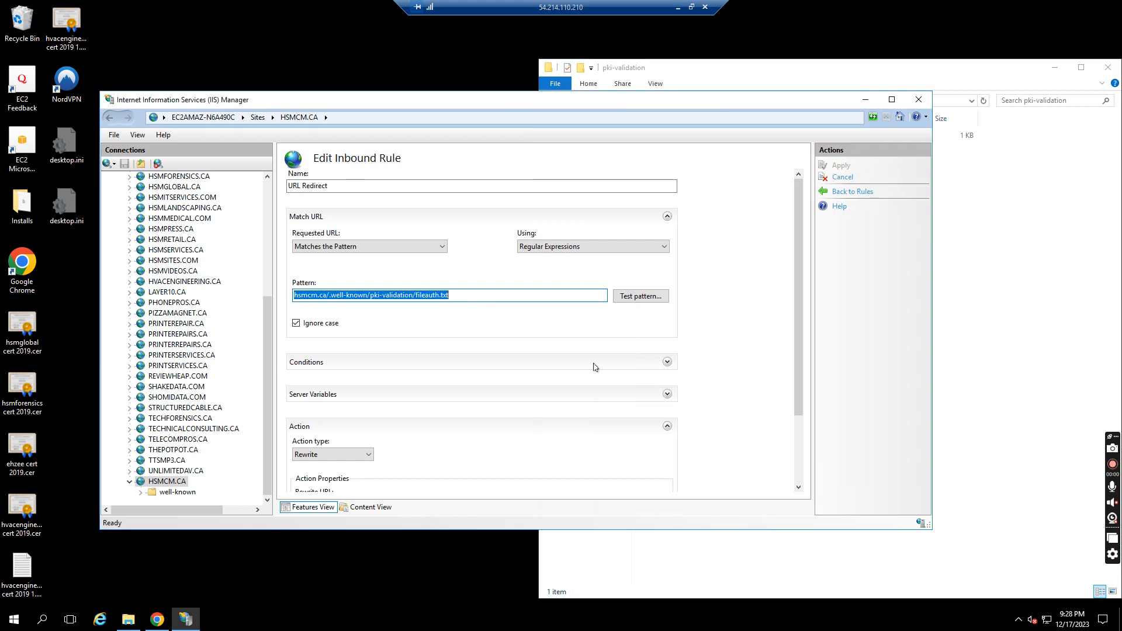
pyautogui.click(799, 439)
pyautogui.click(422, 414)
pyautogui.hotkey('ctrl', 'v')
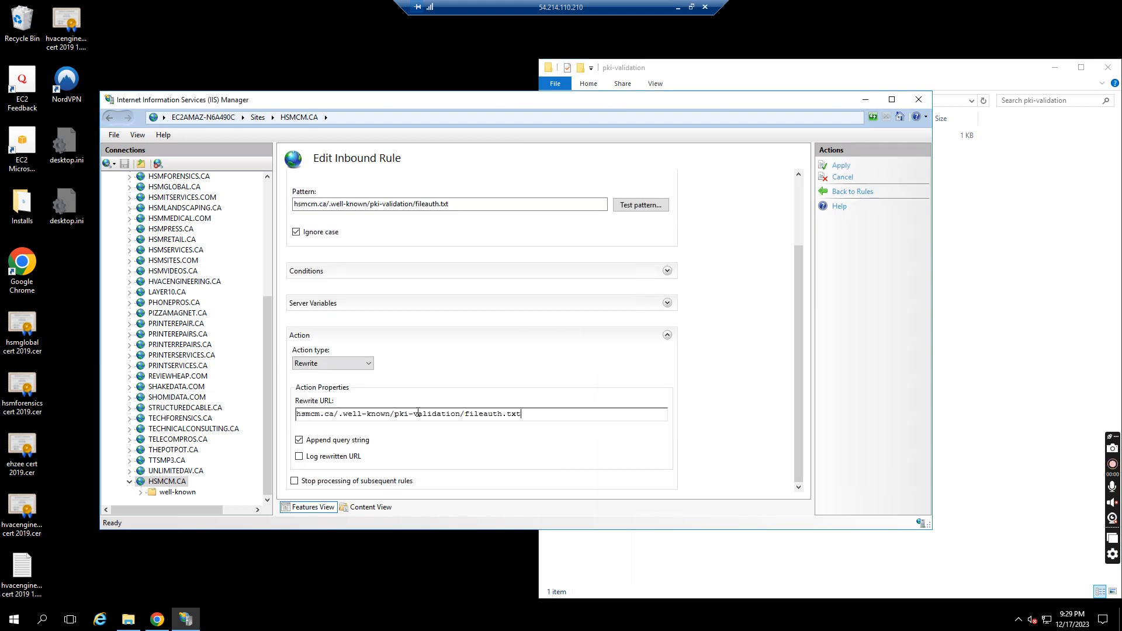
pyautogui.click(344, 414)
pyautogui.press('BackSpace')
pyautogui.click(842, 168)
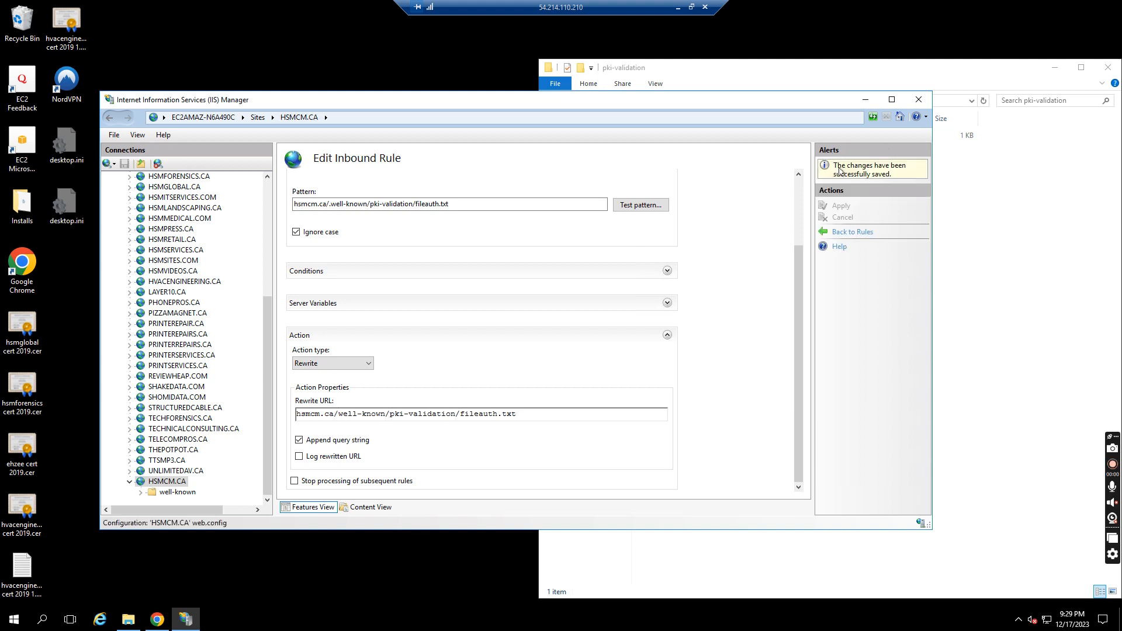
# Load hsmcm.ca/.well-known/pki-validation/fileauth.txt in the browser tab to test the rewrite rule
pyautogui.click(678, 7)
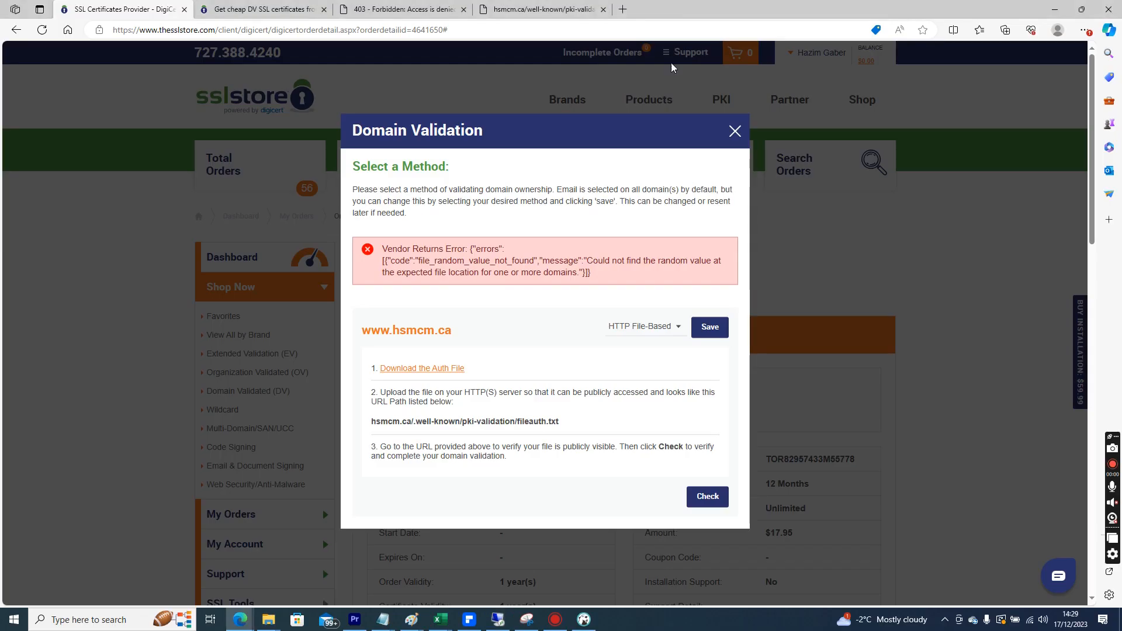
pyautogui.click(536, 7)
pyautogui.click(208, 29)
pyautogui.doubleClick(209, 30)
pyautogui.write('.well')
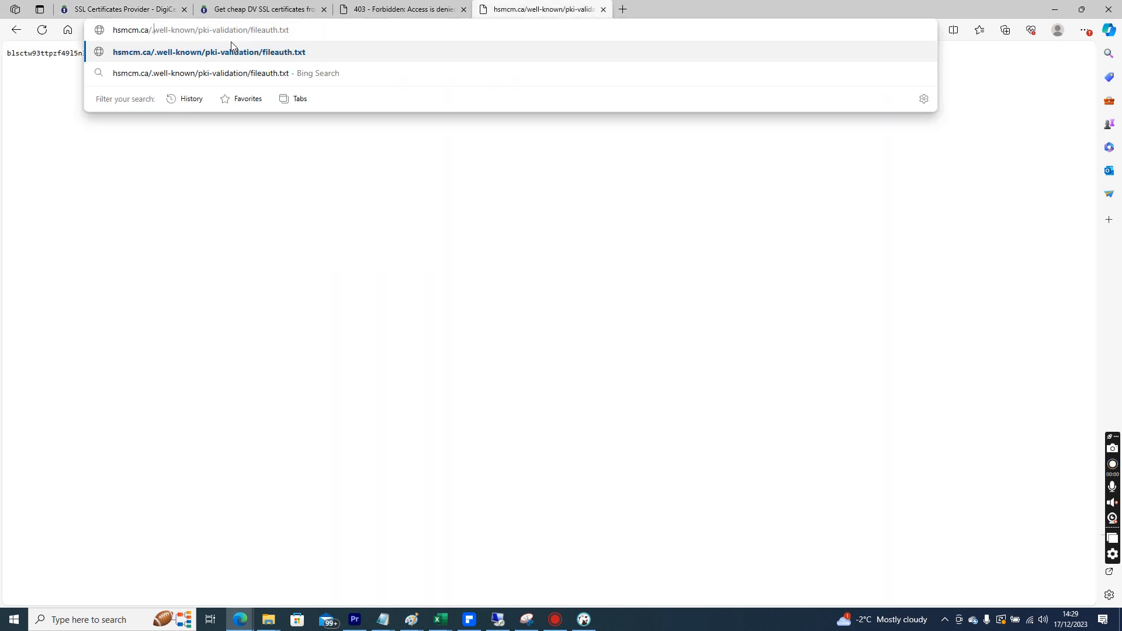
pyautogui.press('Return')
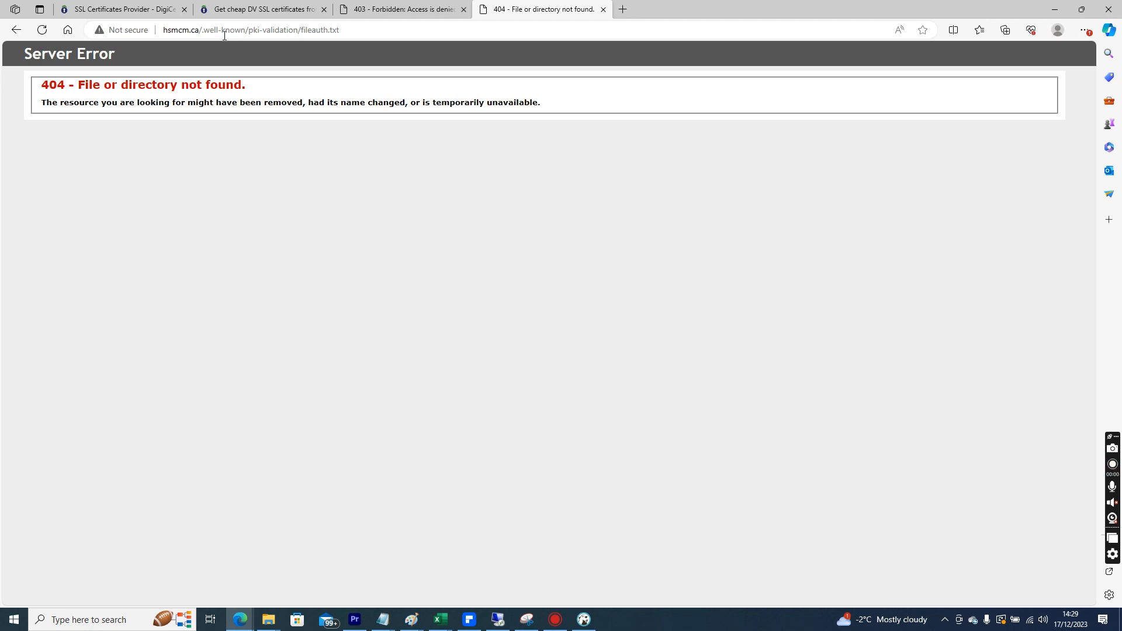
pyautogui.click(225, 35)
pyautogui.hotkey('ctrl', 'c')
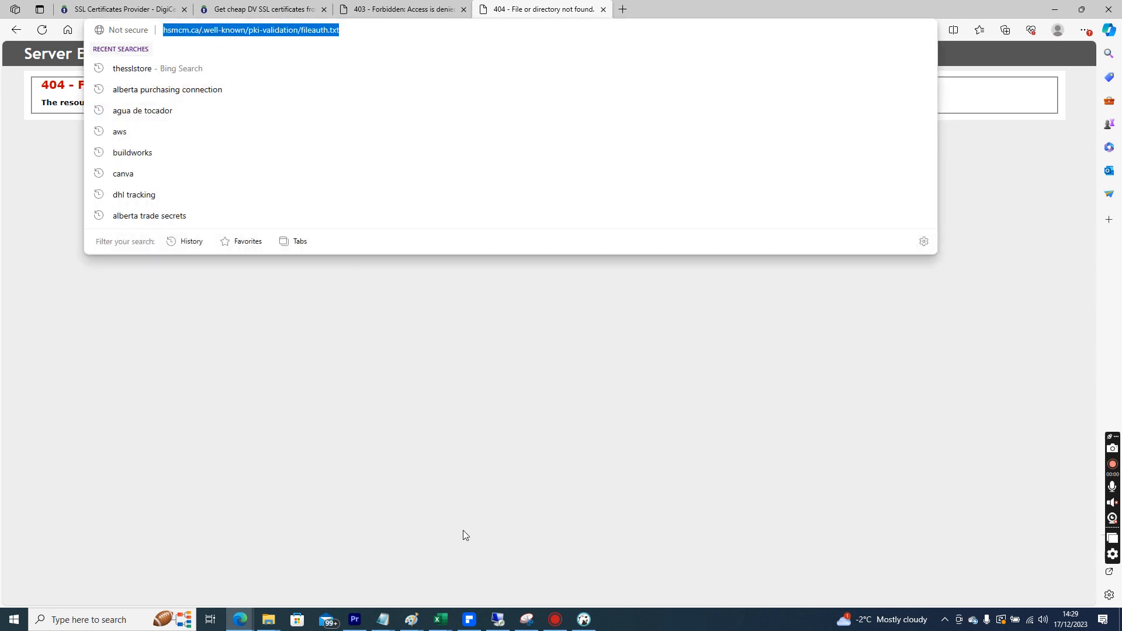
pyautogui.click(494, 618)
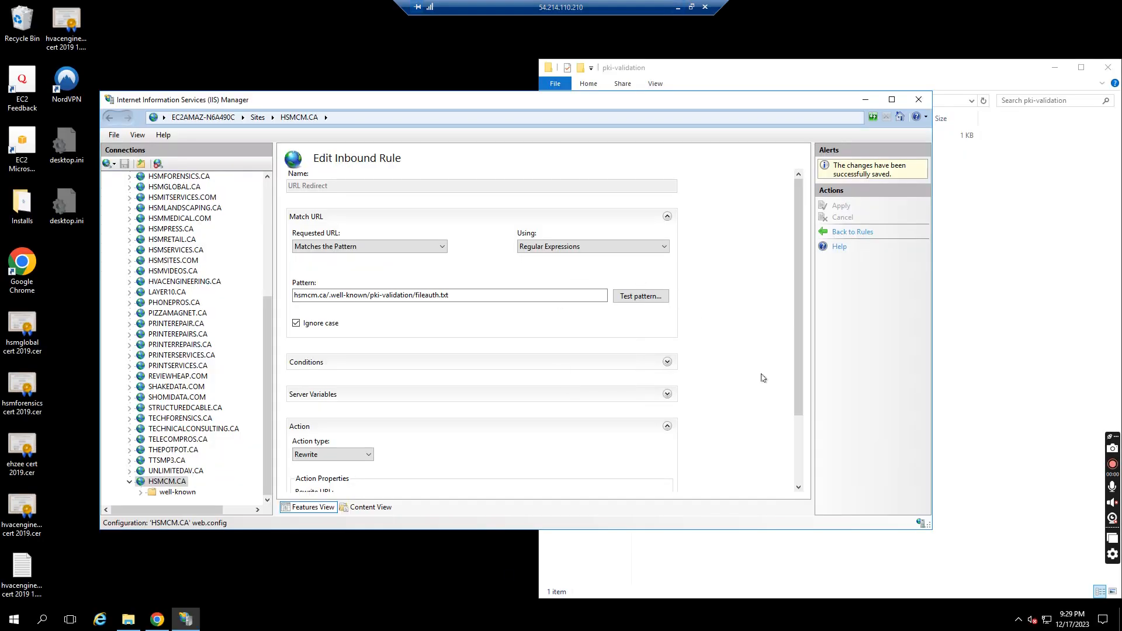
pyautogui.click(615, 292)
pyautogui.hotkey('ctrl', 'v')
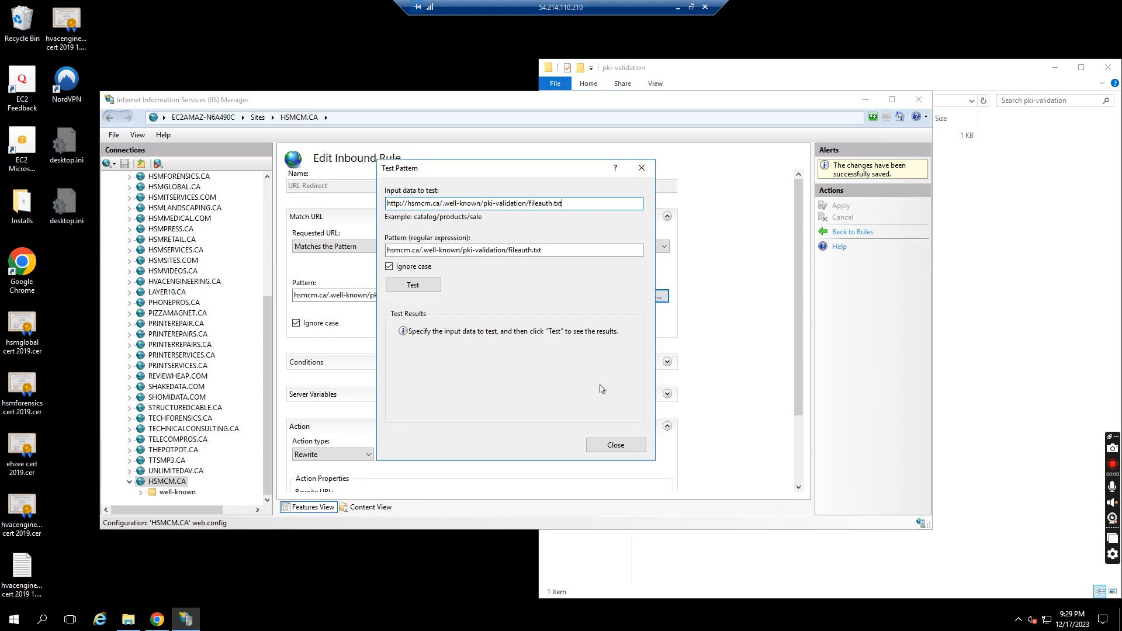
pyautogui.click(426, 297)
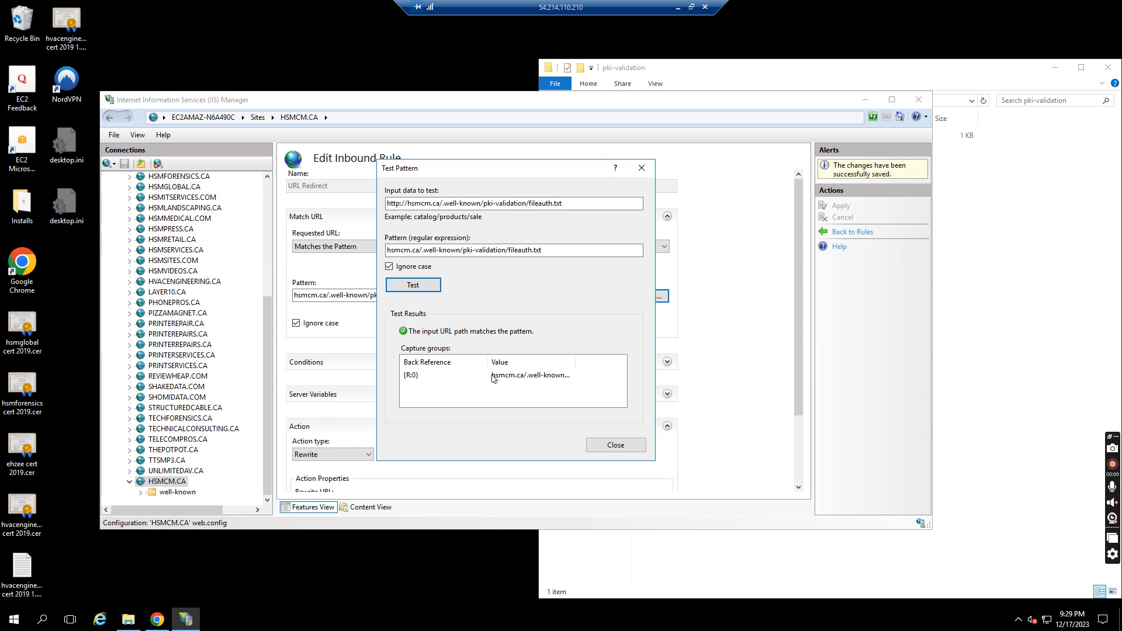
pyautogui.click(642, 169)
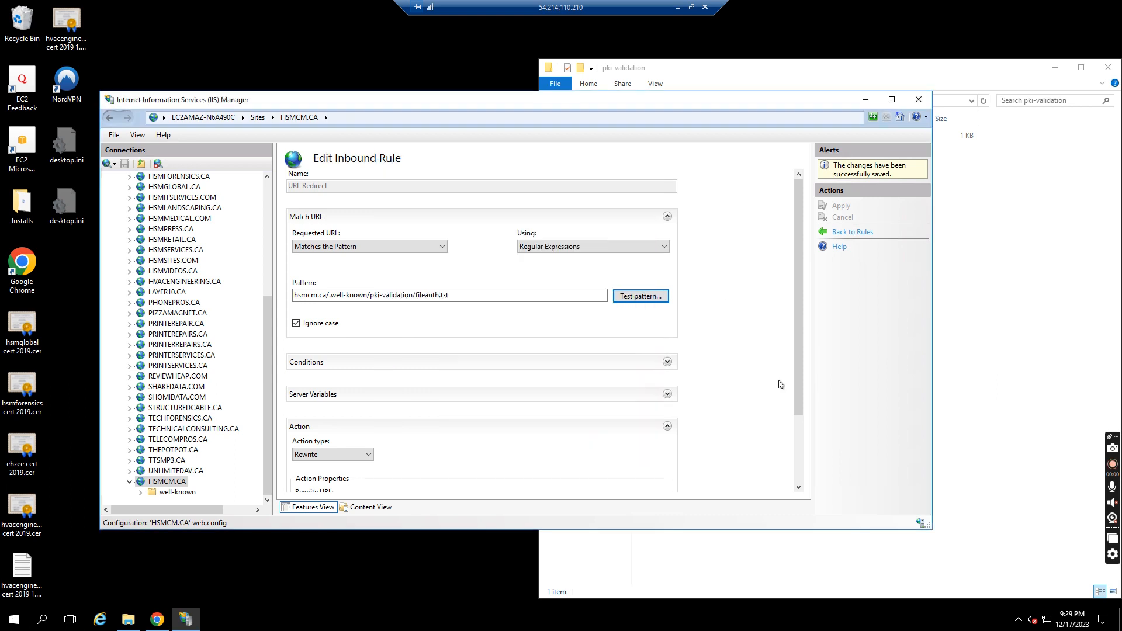
# Change the rule's action type to Redirect with a Permanent (301) redirect type and apply the rule
pyautogui.click(797, 445)
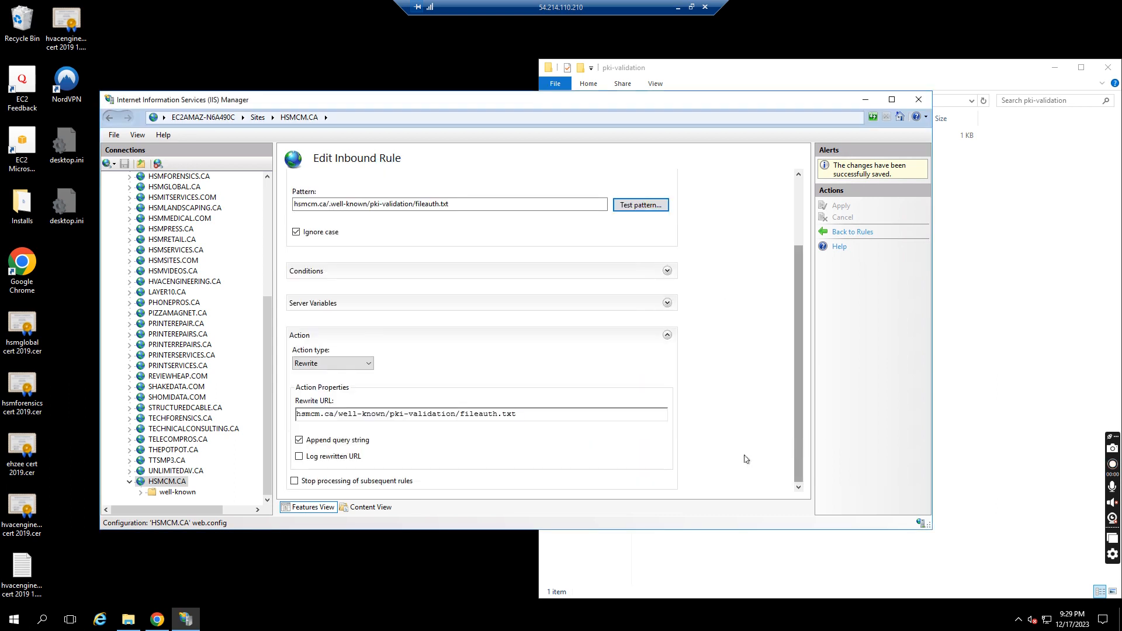
pyautogui.click(354, 365)
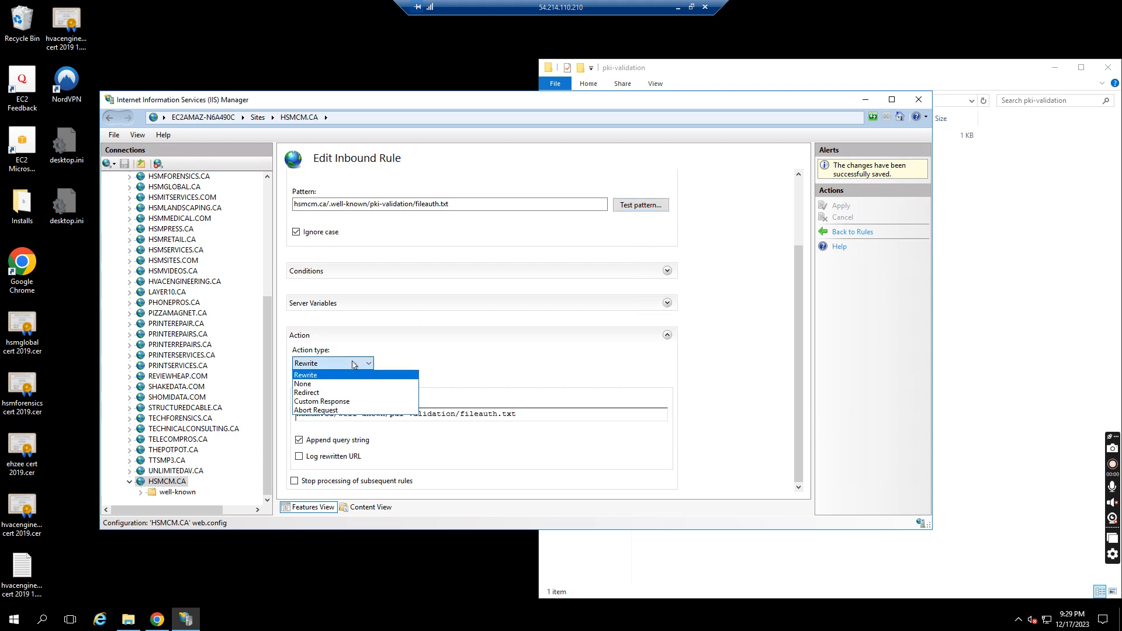
pyautogui.click(327, 392)
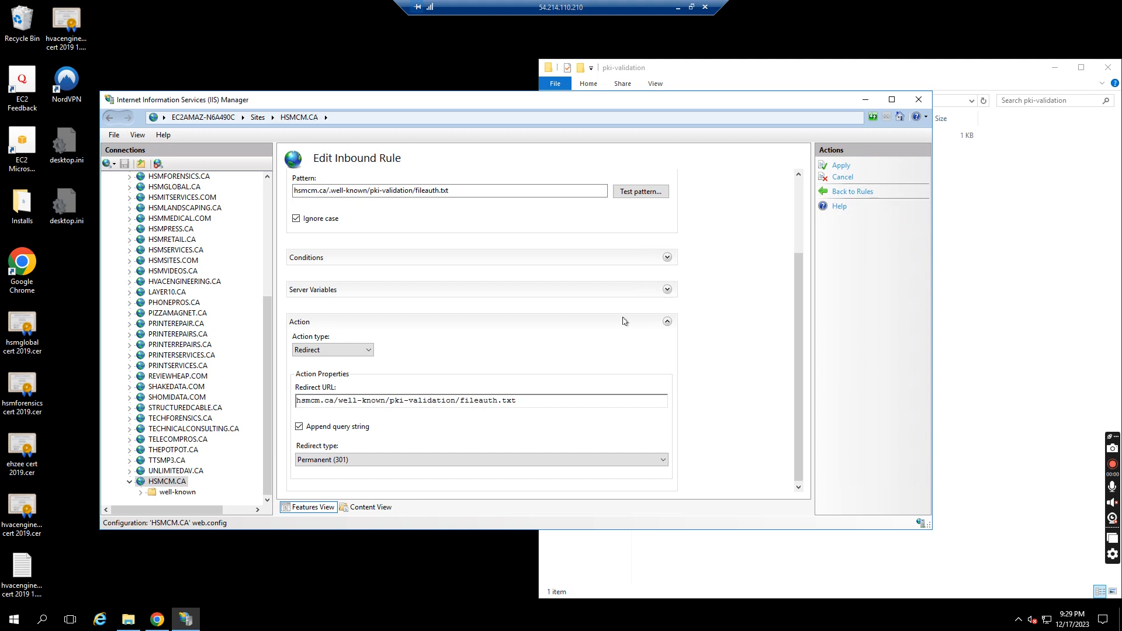
pyautogui.click(514, 463)
pyautogui.click(513, 467)
pyautogui.click(841, 166)
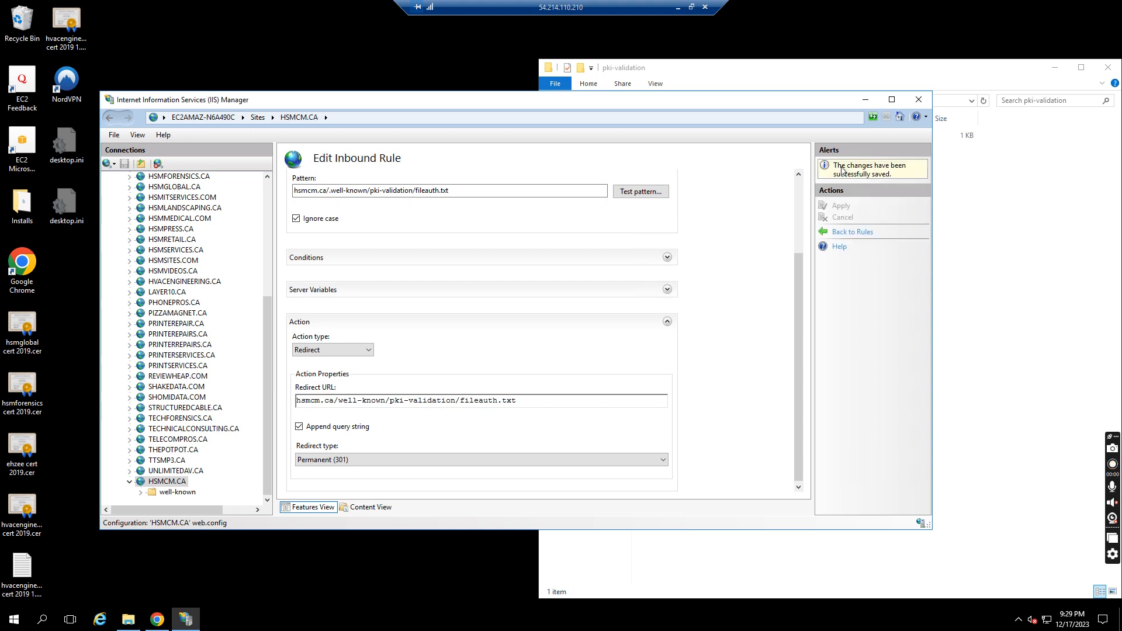
# Reload hsmcm.ca/.well-known/pki-validation/fileauth.txt in the browser to test the redirect, then return to the server
pyautogui.click(678, 7)
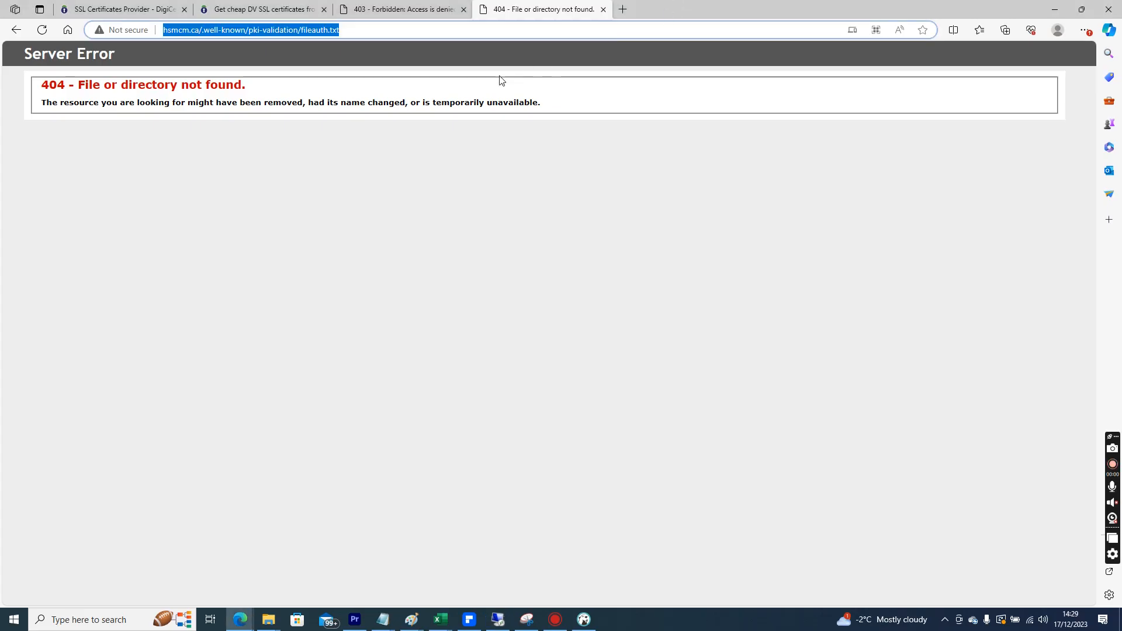
pyautogui.click(217, 27)
pyautogui.press('Return')
pyautogui.doubleClick(217, 27)
pyautogui.press('Return')
pyautogui.click(263, 30)
pyautogui.hotkey('ctrl', 'c')
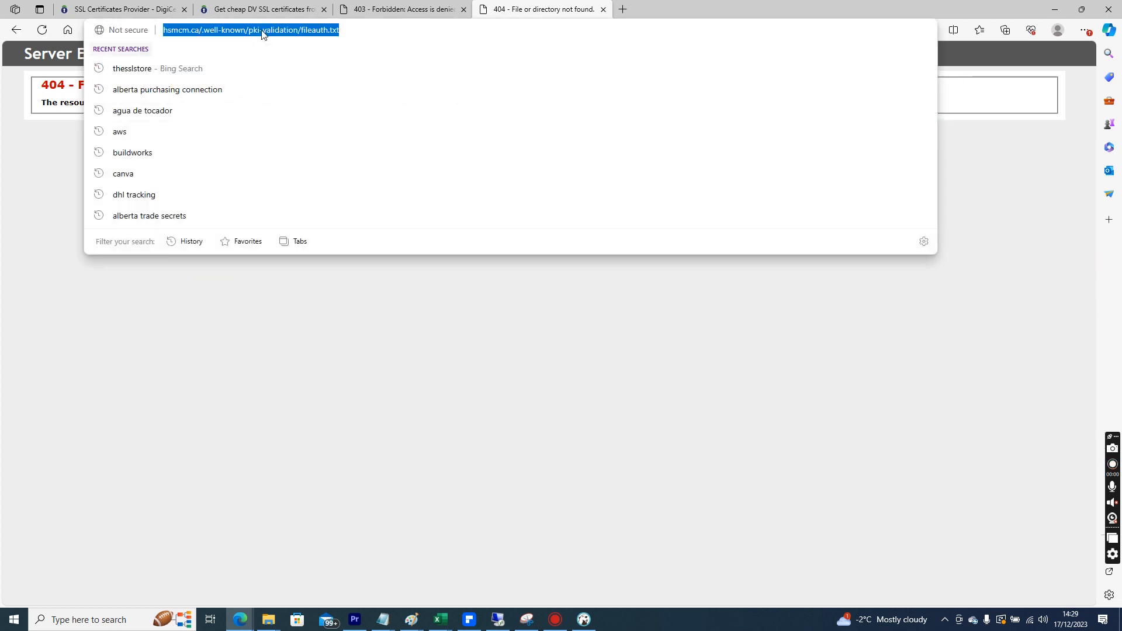
pyautogui.click(381, 371)
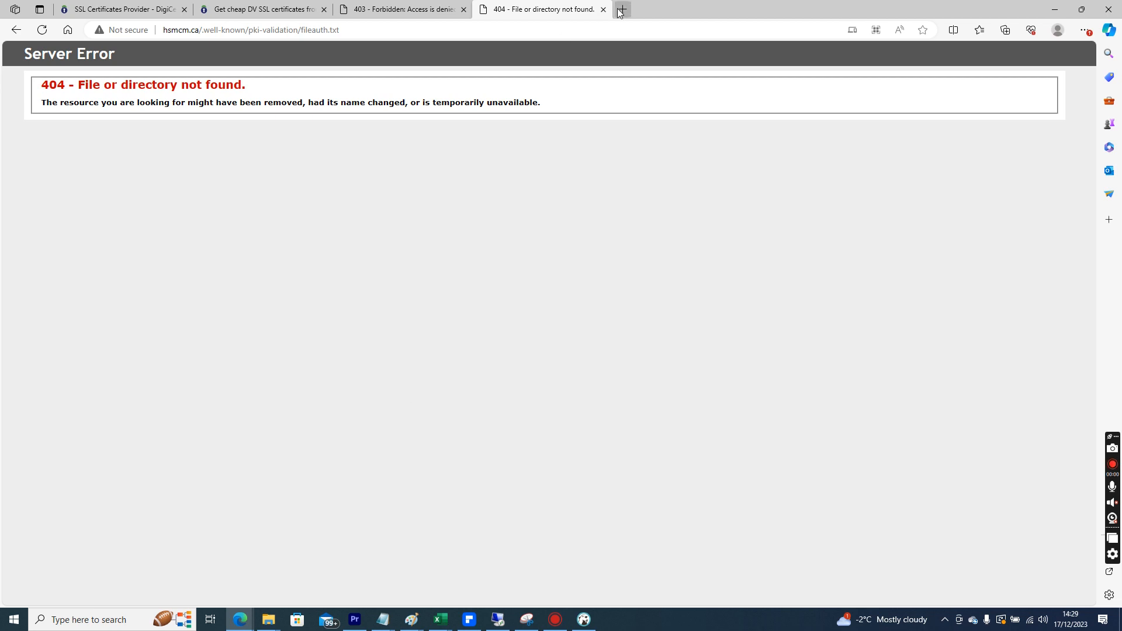
pyautogui.click(497, 620)
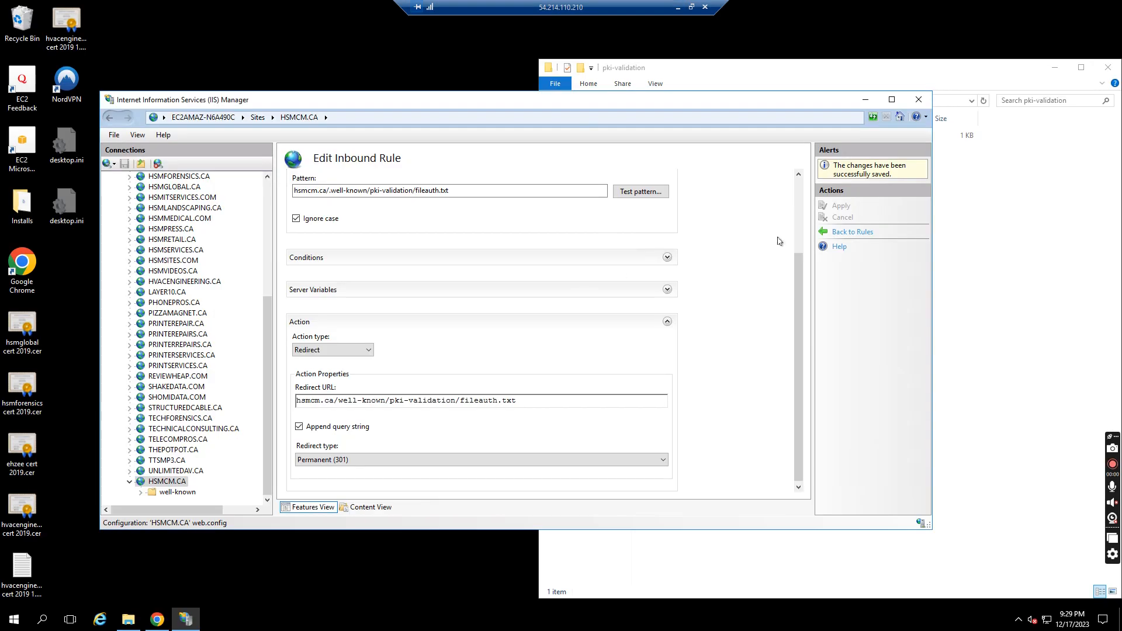
# Switch the rule's pattern matching from Regular Expressions to Exact Match and apply the rule
pyautogui.click(800, 233)
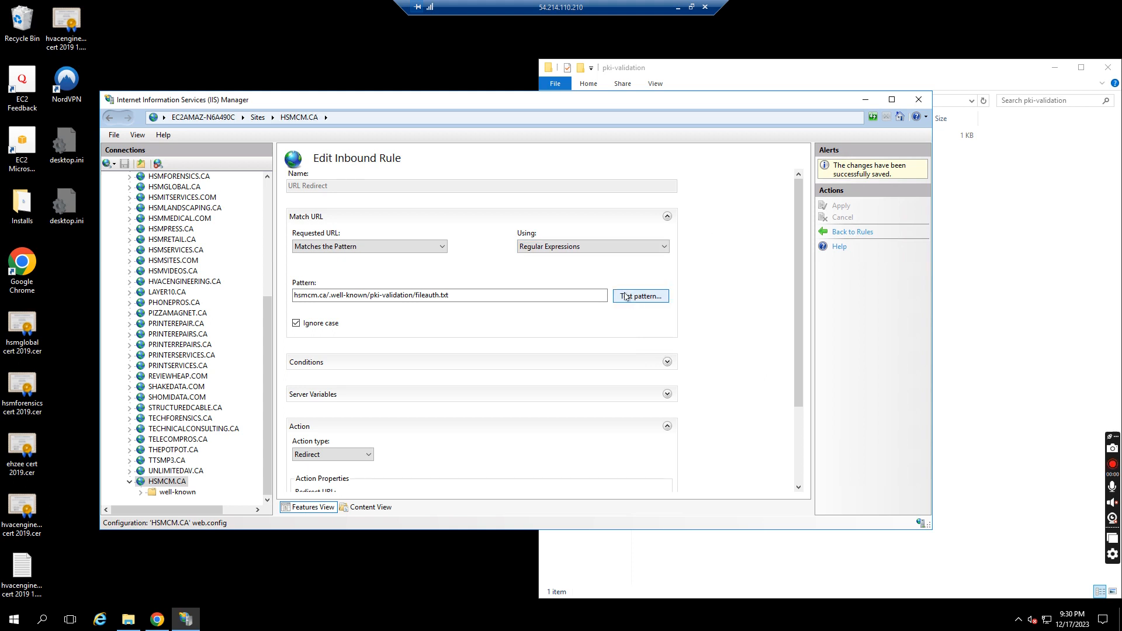
pyautogui.click(421, 246)
pyautogui.click(576, 246)
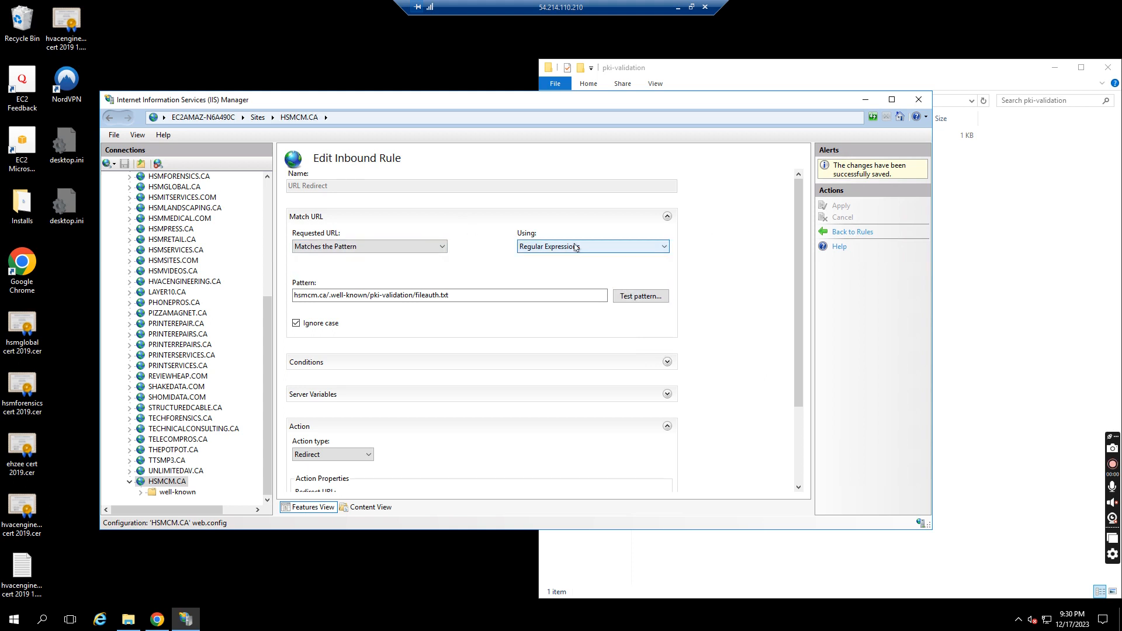
pyautogui.click(575, 246)
pyautogui.click(563, 276)
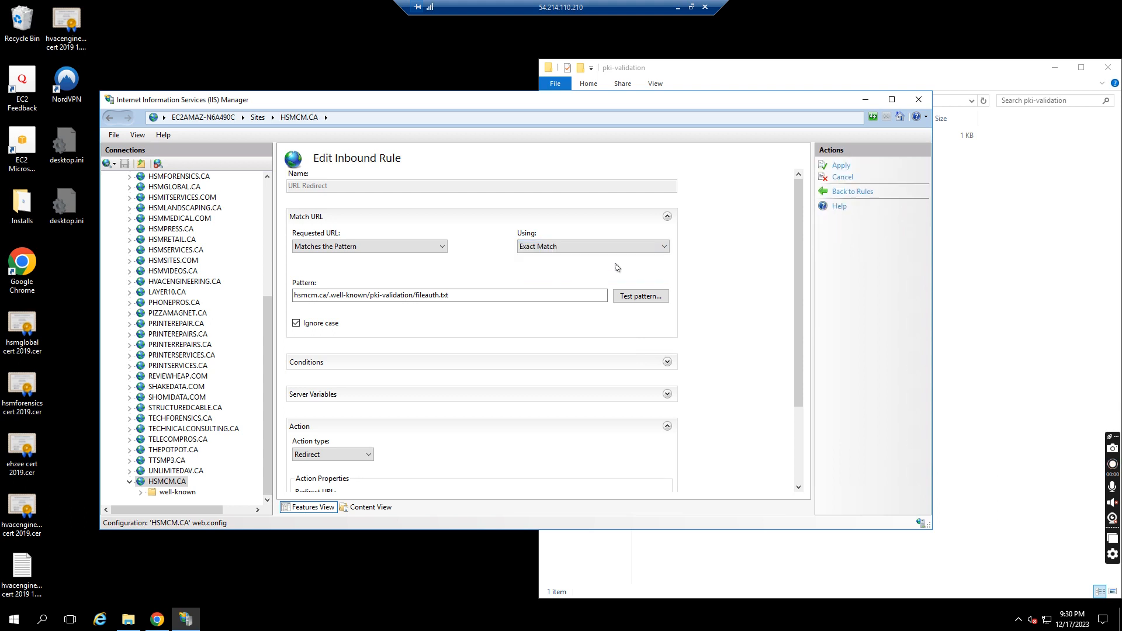
pyautogui.click(837, 166)
# Test the exact-match pattern against hsmcm.ca/.well-known/pki-validation/fileauth.txt as input data
pyautogui.click(640, 296)
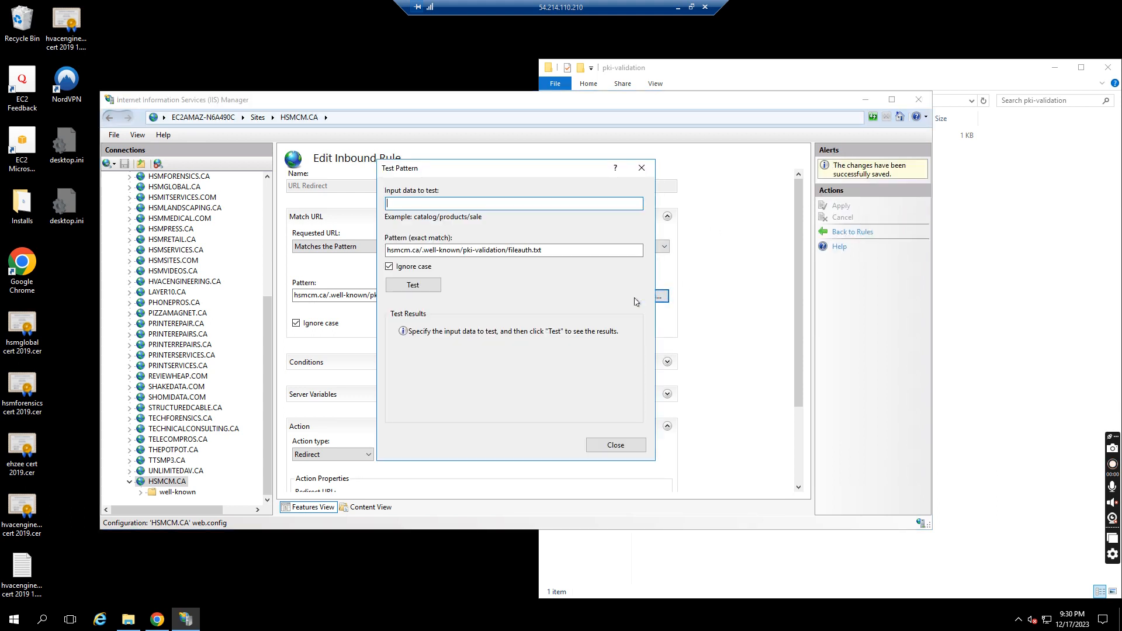
pyautogui.click(424, 283)
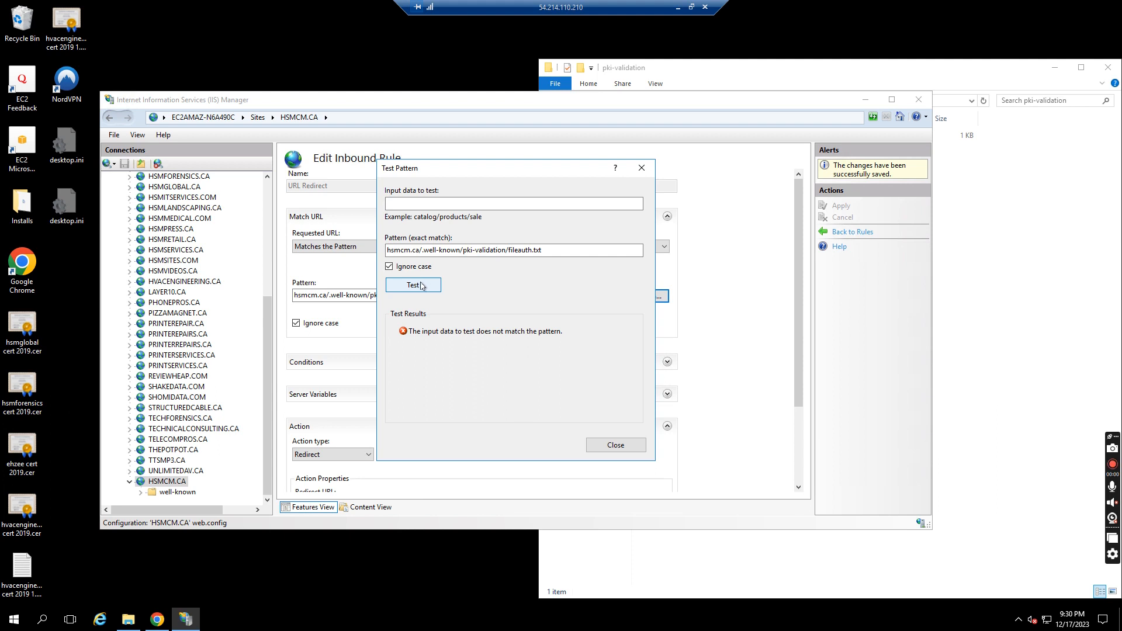
pyautogui.click(444, 204)
pyautogui.hotkey('ctrl', 'v')
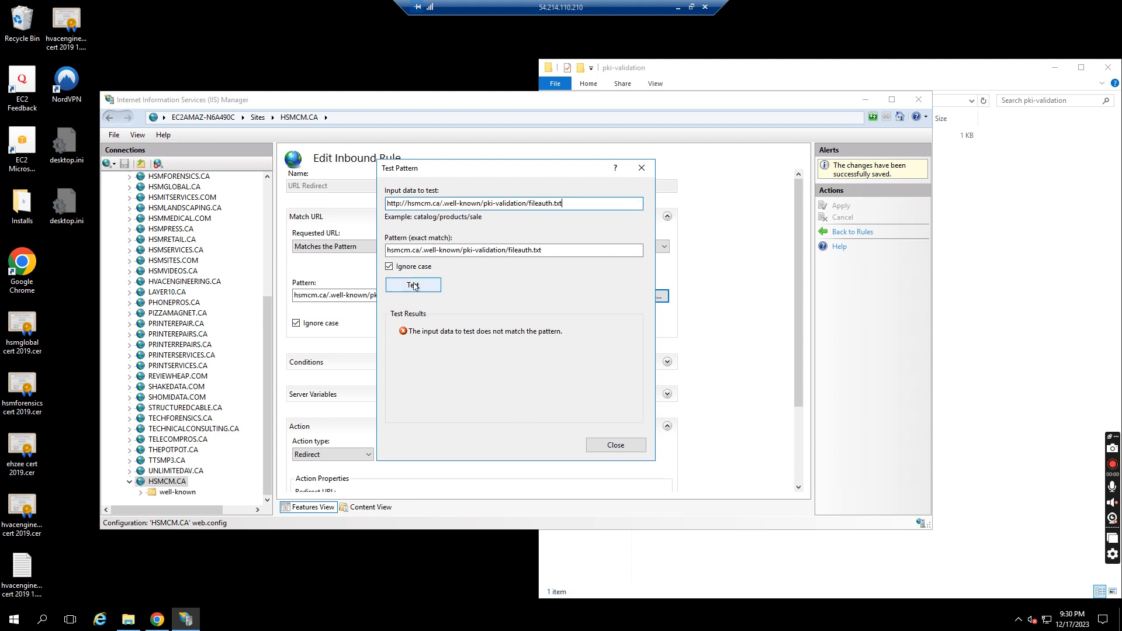
pyautogui.moveTo(408, 203); pyautogui.dragTo(359, 206)
pyautogui.press('BackSpace')
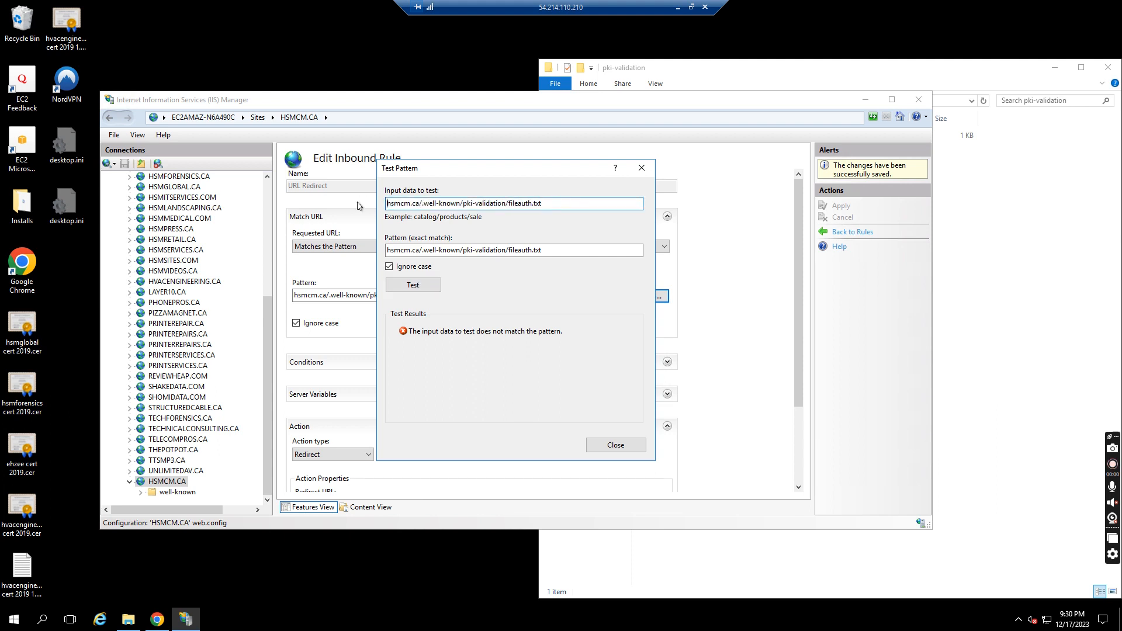
pyautogui.click(412, 285)
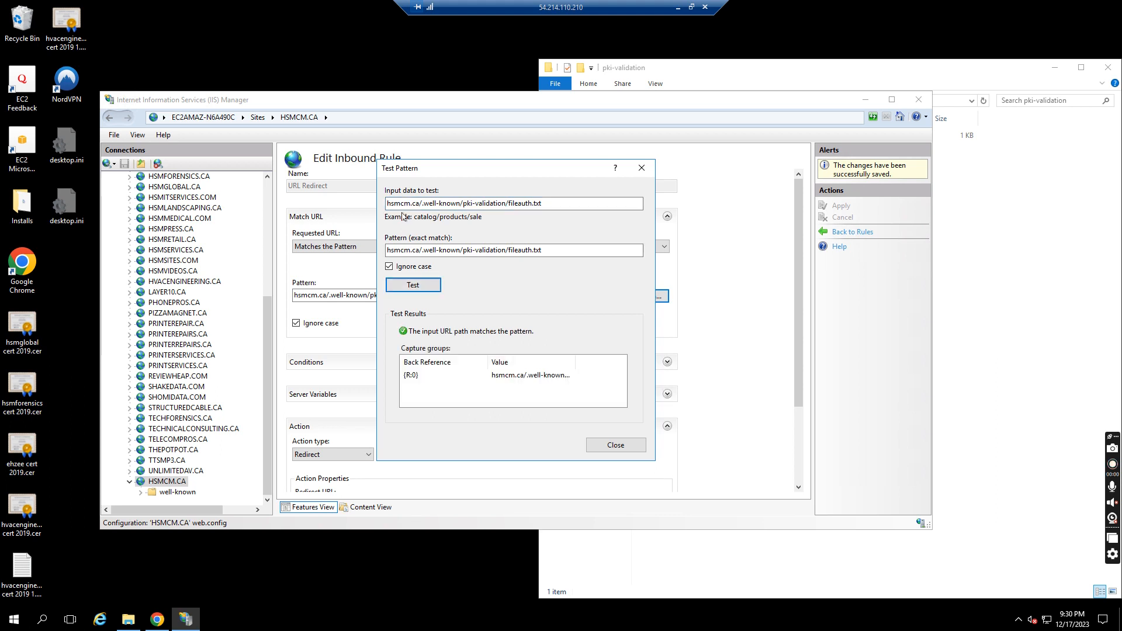
# Shorten the pattern and test input to .well-known/pki-validation/fileauth.txt, test again, and save the pattern change
pyautogui.click(389, 250)
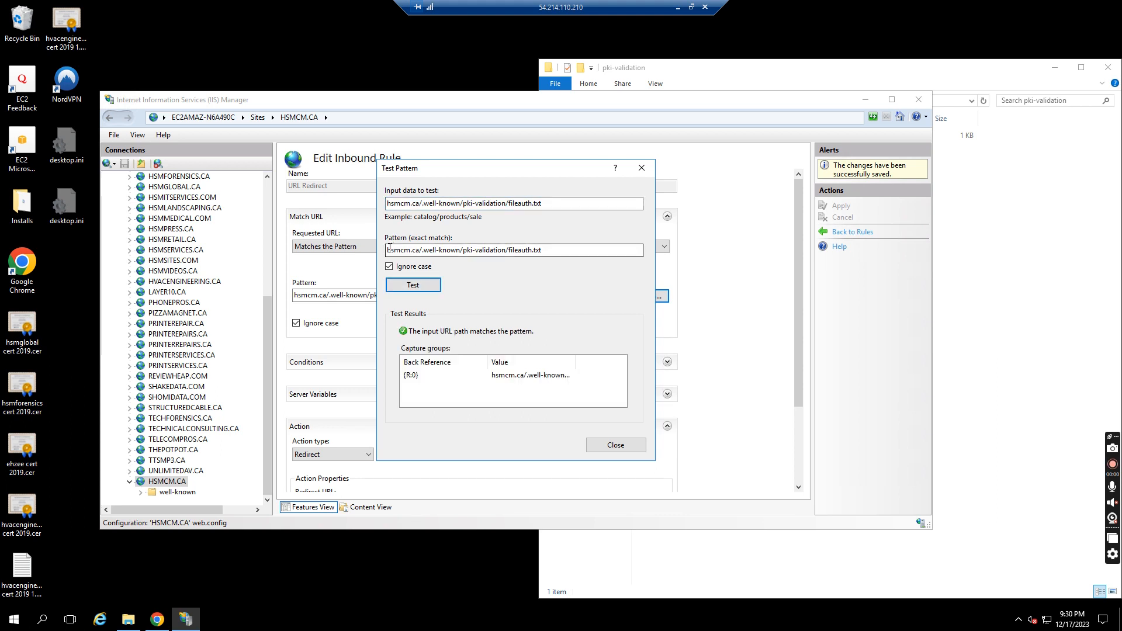
pyautogui.click(417, 202)
pyautogui.doubleClick(421, 203)
pyautogui.click(424, 204)
pyautogui.moveTo(421, 203); pyautogui.dragTo(377, 207)
pyautogui.press('BackSpace')
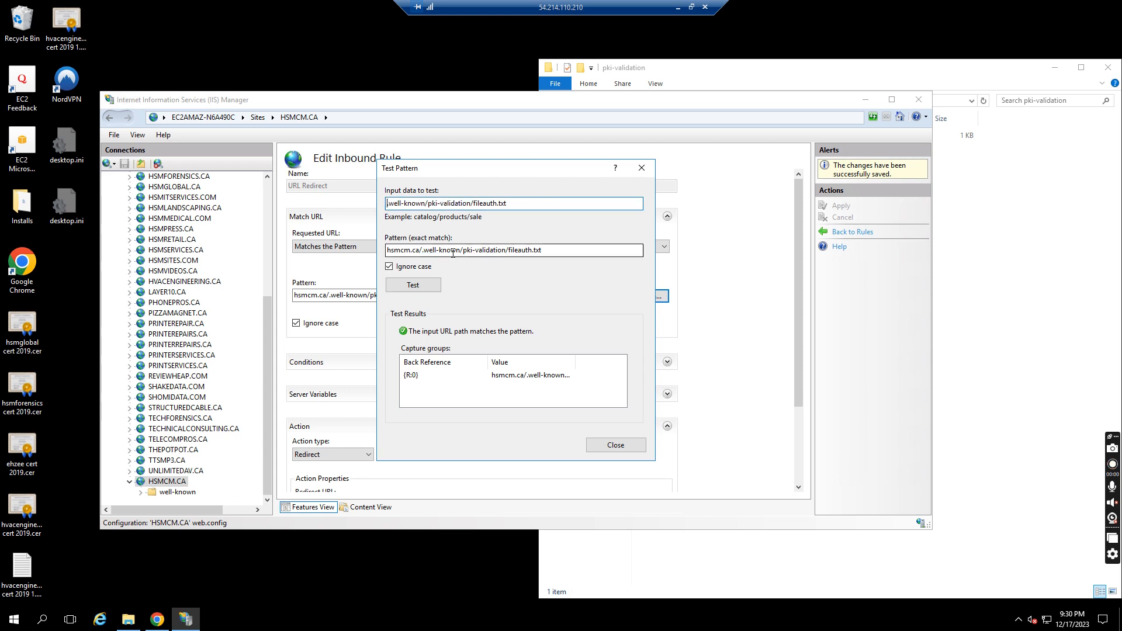
pyautogui.click(422, 250)
pyautogui.press('BackSpace')
pyautogui.press('BackSpace')
pyautogui.press('BackSpace')
pyautogui.press('BackSpace')
pyautogui.press('BackSpace')
pyautogui.press('BackSpace')
pyautogui.press('BackSpace')
pyautogui.press('BackSpace')
pyautogui.press('BackSpace')
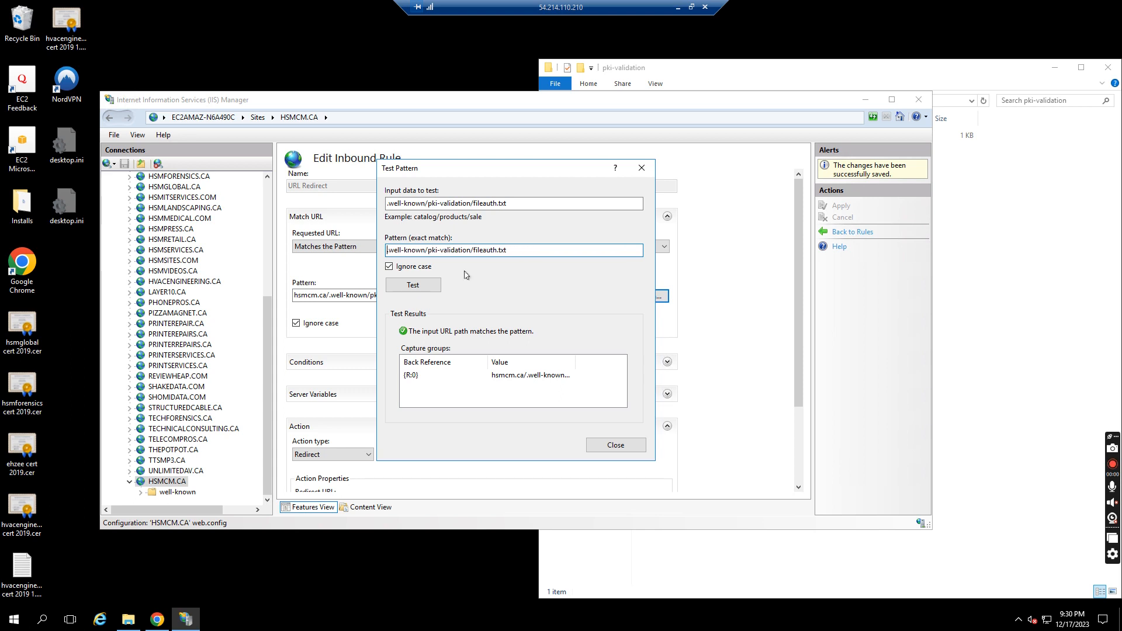
pyautogui.click(413, 284)
pyautogui.click(606, 446)
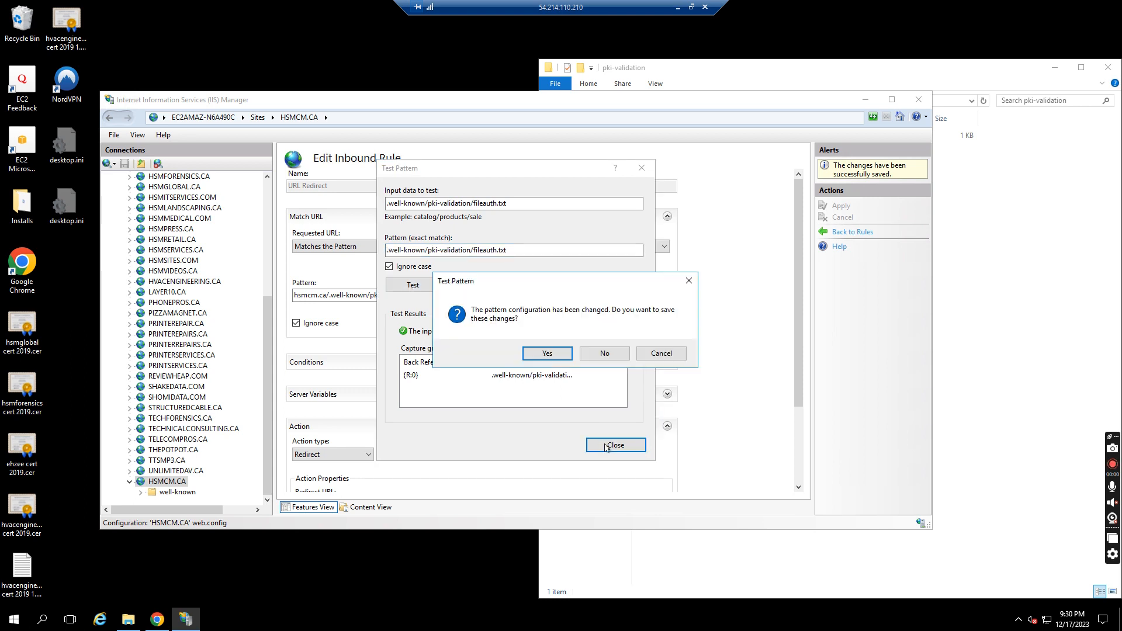
pyautogui.click(547, 353)
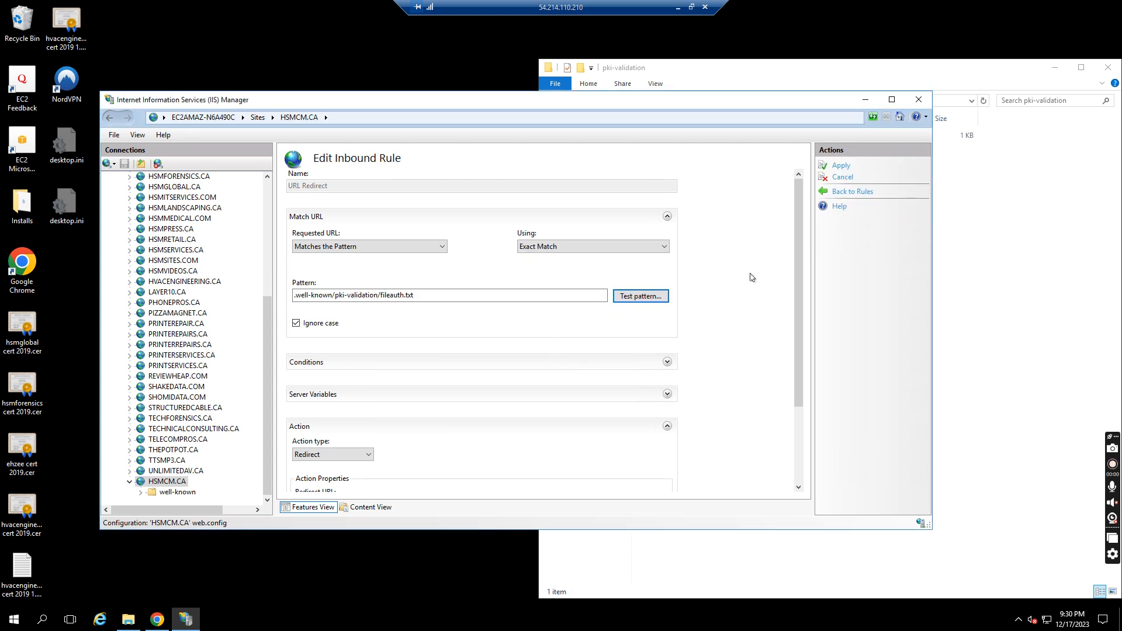
# Remove hsmcm.ca/ from the Redirect URL, leaving well-known/pki-validation/fileauth.txt, and apply the rule
pyautogui.moveTo(795, 238); pyautogui.dragTo(796, 316)
pyautogui.moveTo(340, 398); pyautogui.dragTo(272, 401)
pyautogui.press('BackSpace')
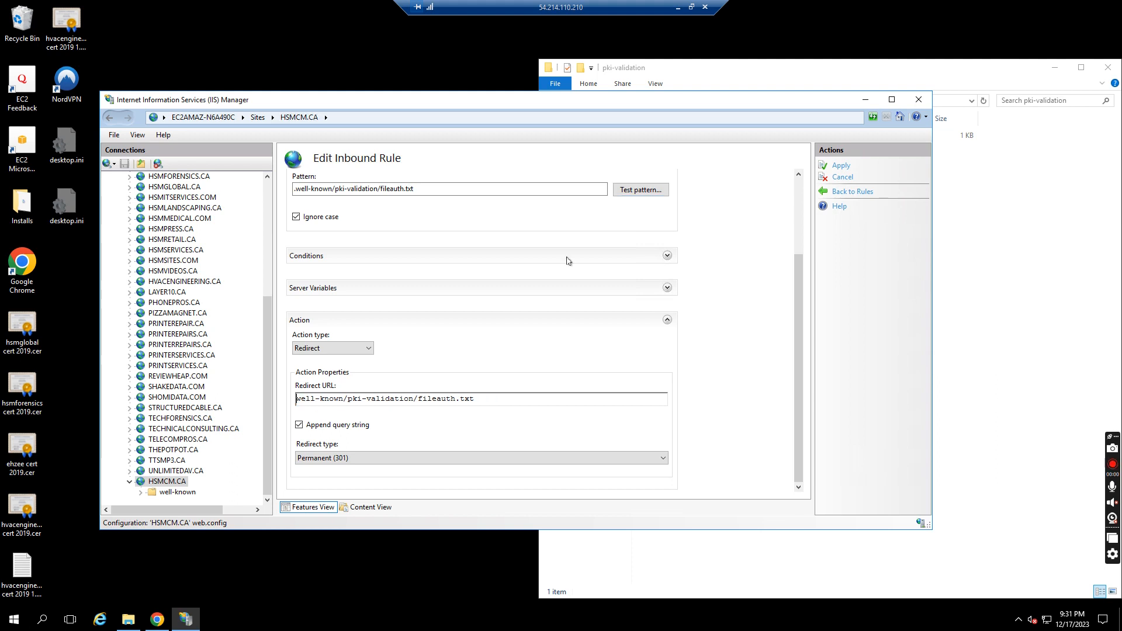
pyautogui.click(840, 166)
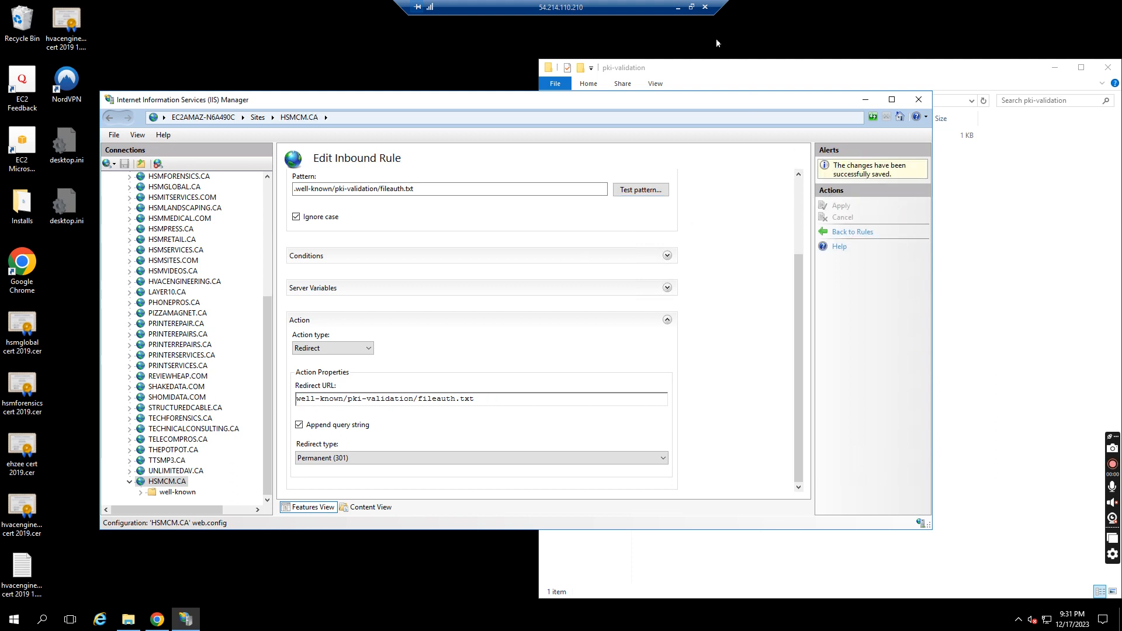
# Reload hsmcm.ca/.well-known/pki-validation/fileauth.txt in the browser to check that the validation file is served
pyautogui.click(677, 7)
pyautogui.click(304, 31)
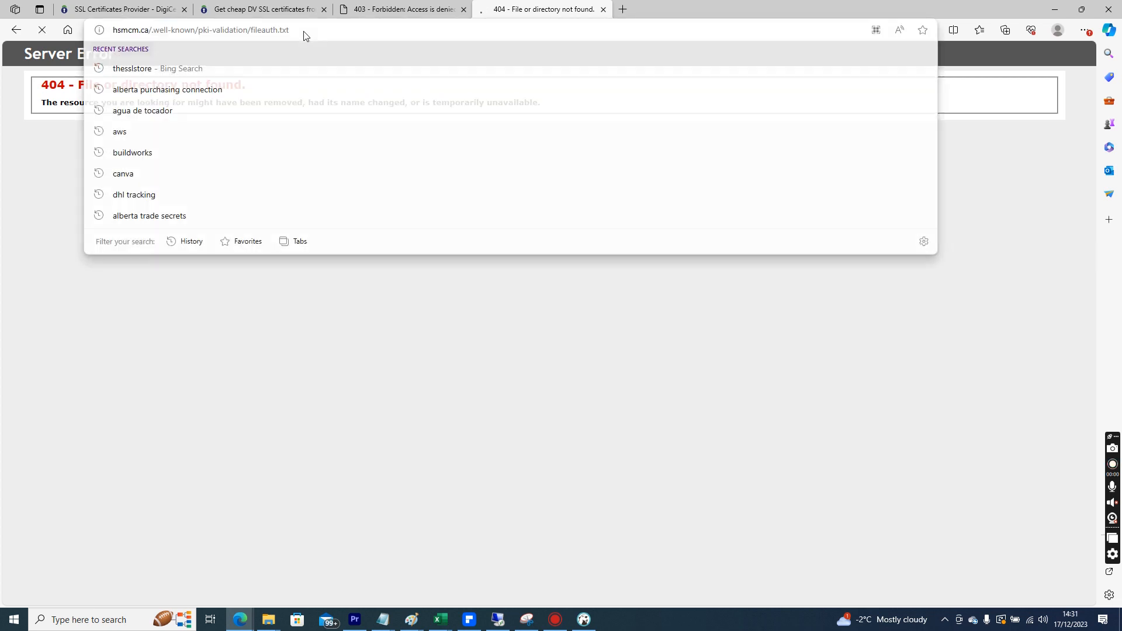
pyautogui.press('Return')
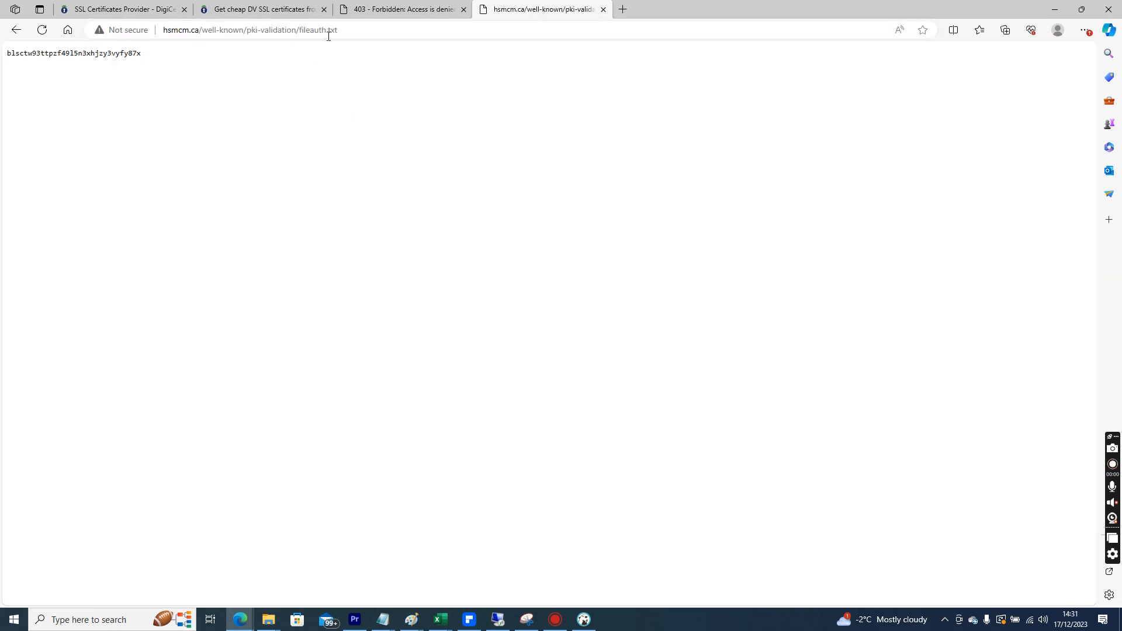
# In the SSL store order tab, save the HTTP File-Based validation method and run the domain validation check
pyautogui.click(260, 8)
pyautogui.click(126, 9)
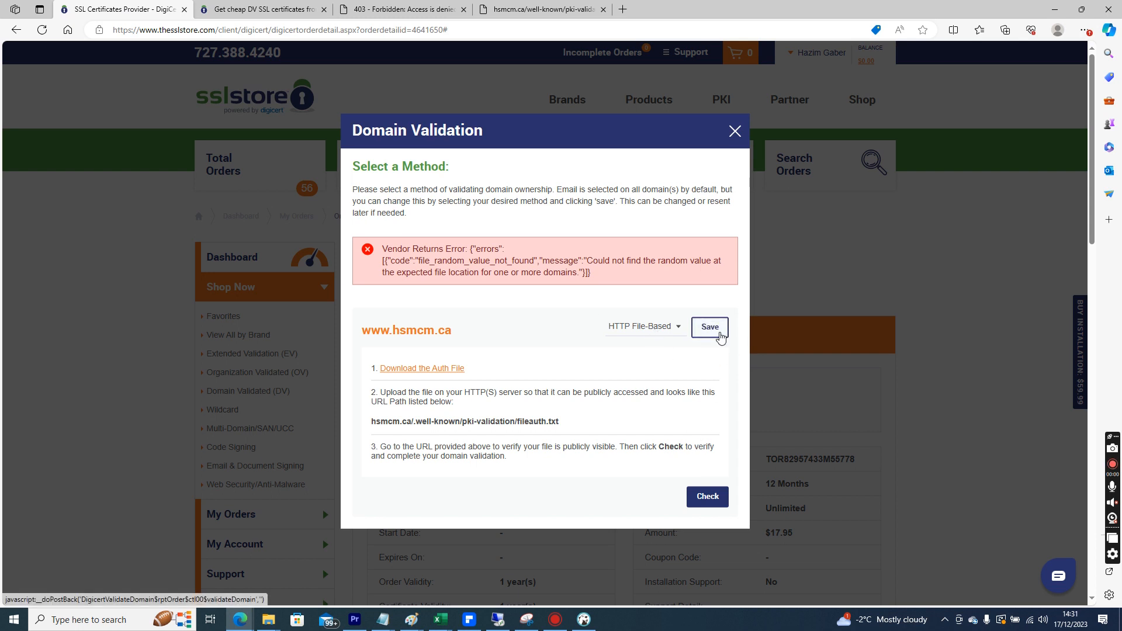
pyautogui.click(720, 334)
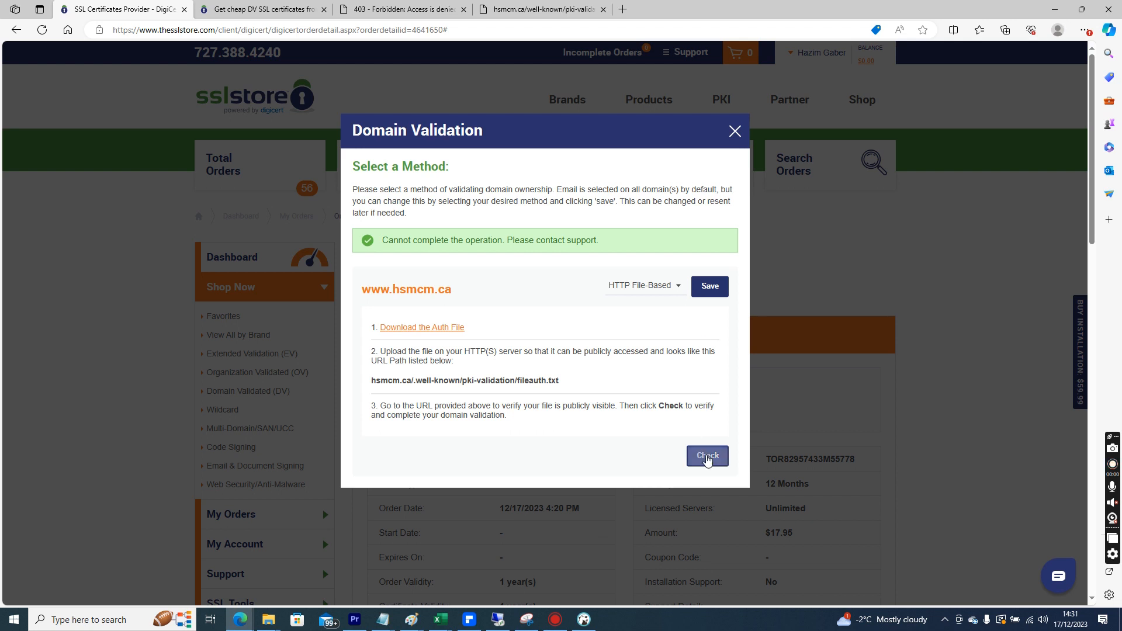
pyautogui.click(707, 456)
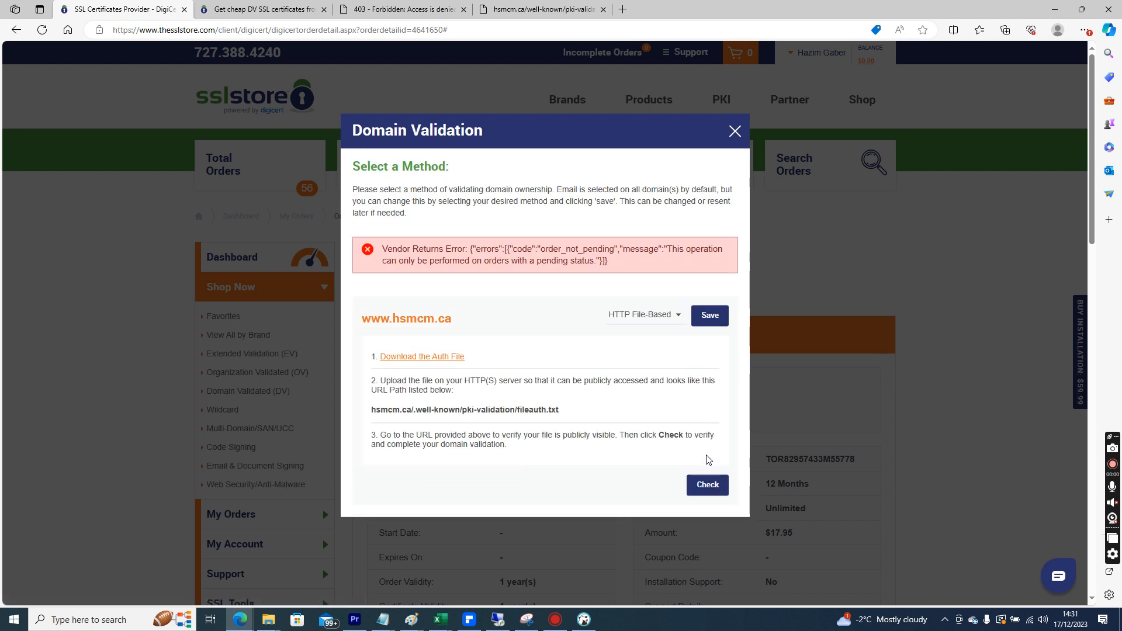
# Close the validation dialog, refresh the order details page, and review the certificate's order and vendor status
pyautogui.click(735, 132)
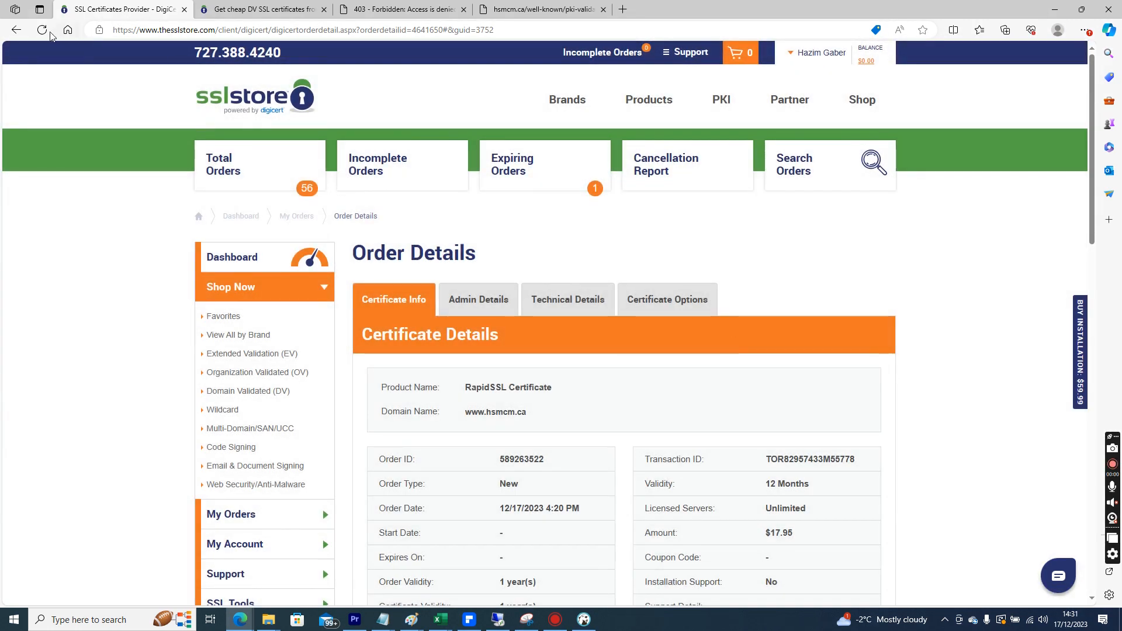
pyautogui.click(42, 30)
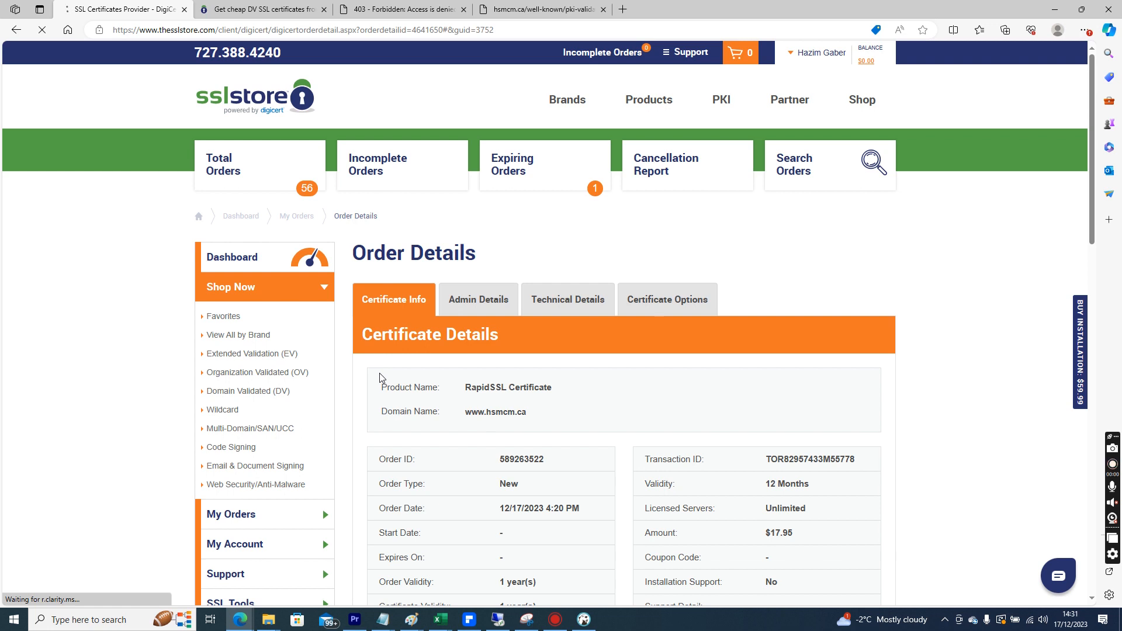
pyautogui.scroll(-1, 404, 373)
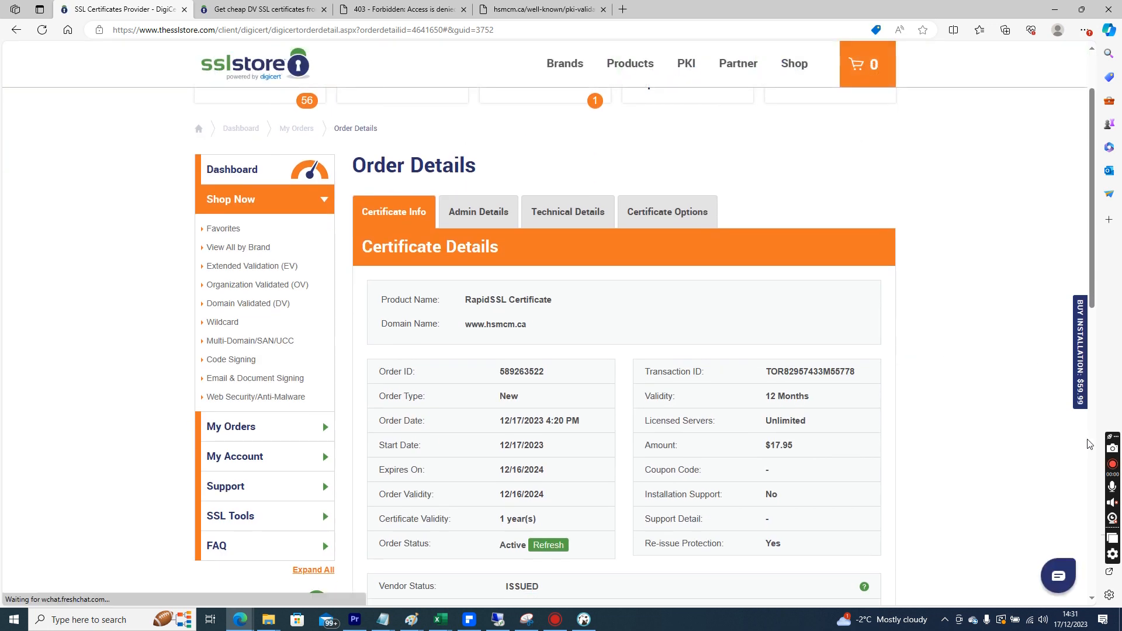
pyautogui.scroll(-6, 1078, 412)
pyautogui.scroll(5, 1086, 404)
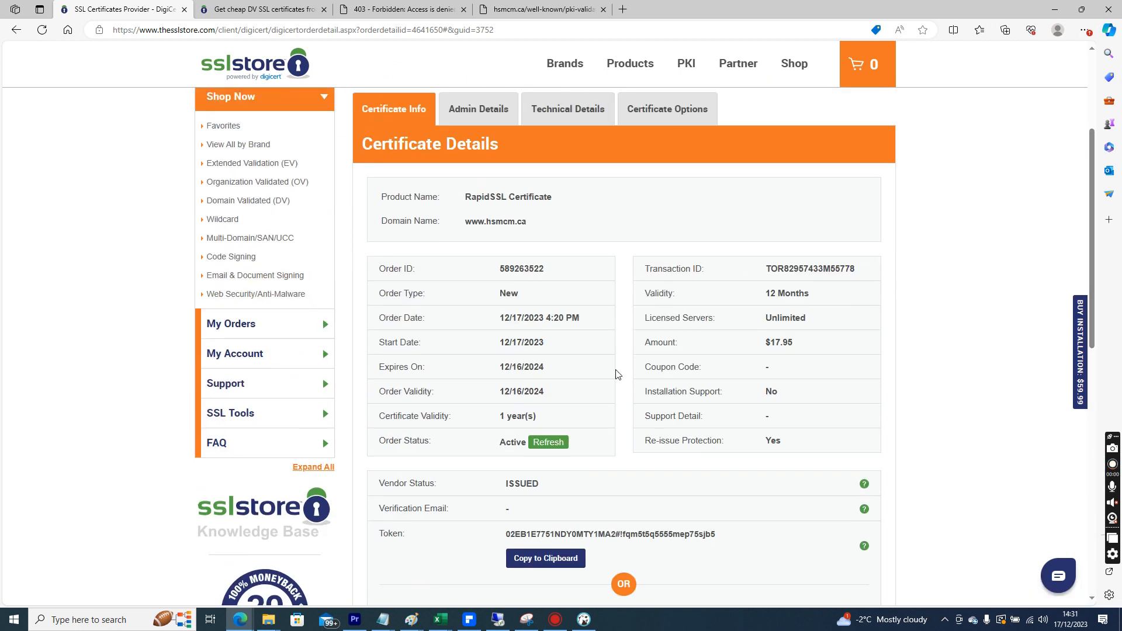
pyautogui.moveTo(539, 488); pyautogui.dragTo(507, 493)
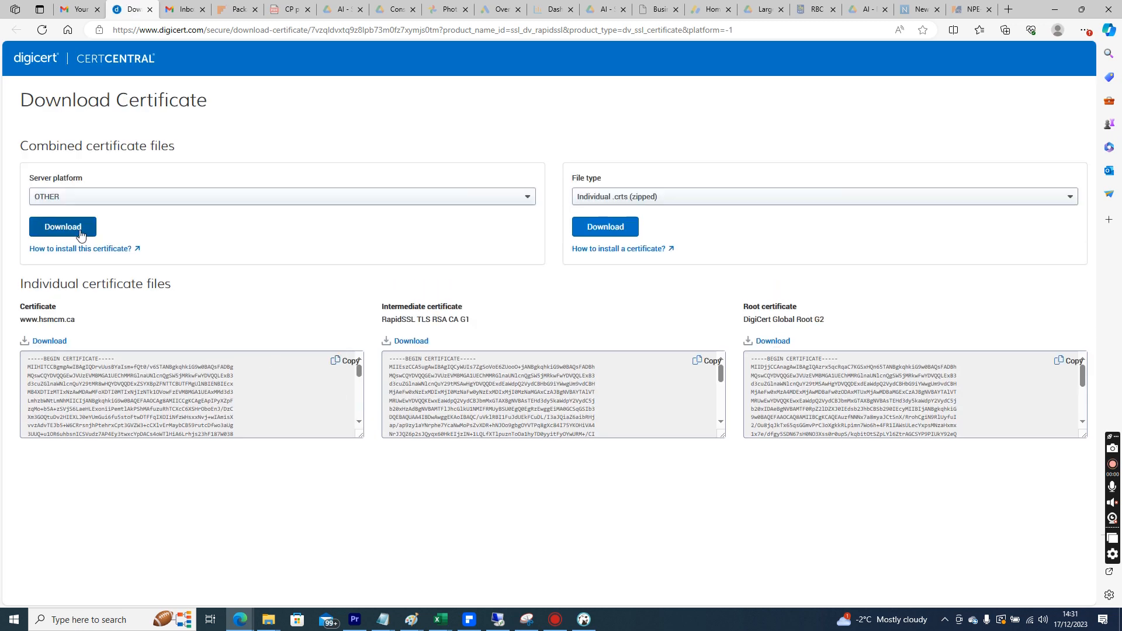
pyautogui.click(50, 344)
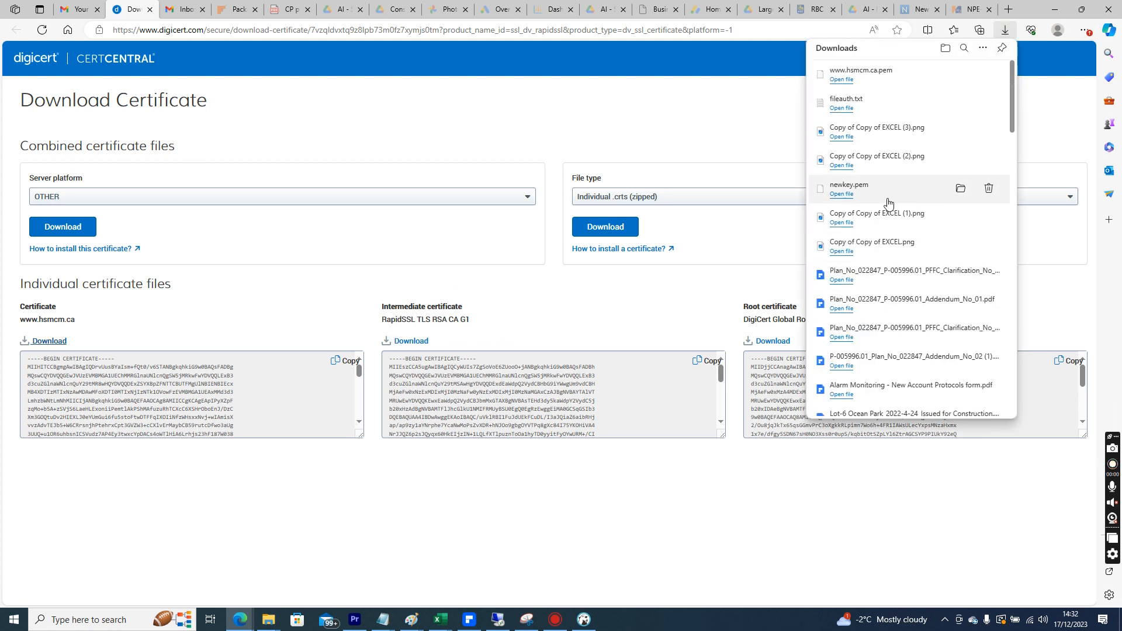
pyautogui.moveTo(268, 620)
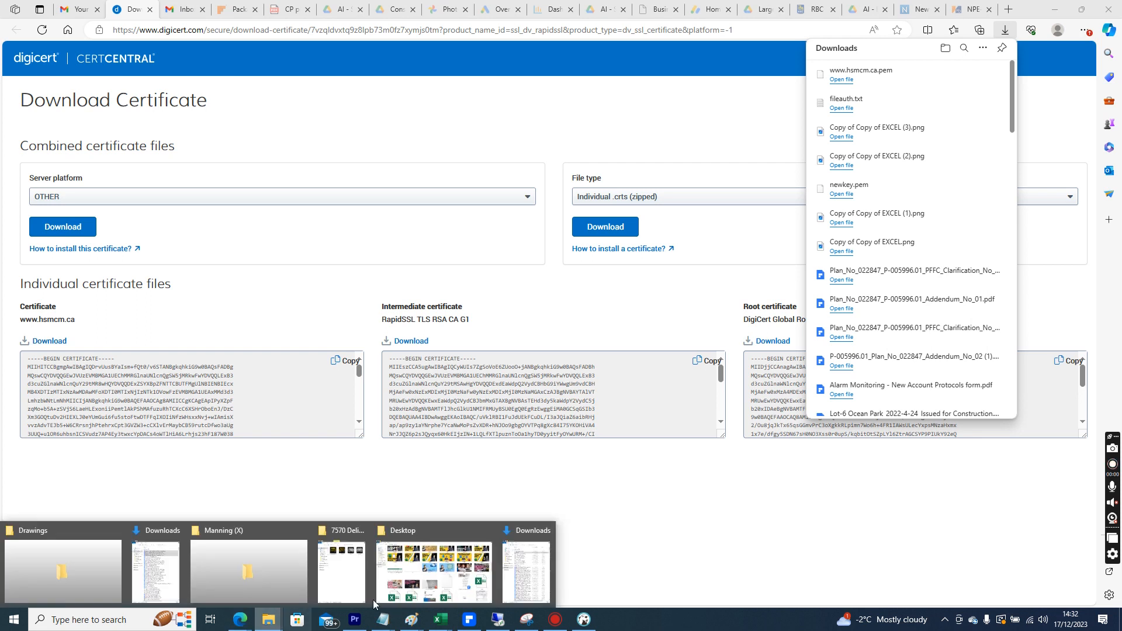
pyautogui.click(526, 561)
pyautogui.click(778, 99)
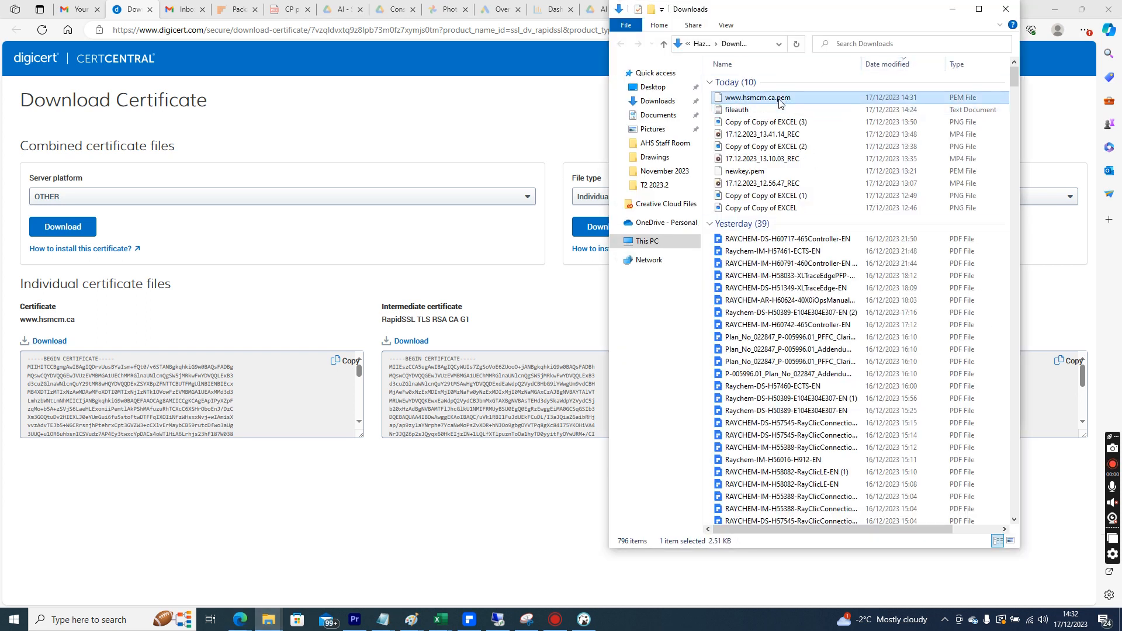
pyautogui.rightClick(779, 102)
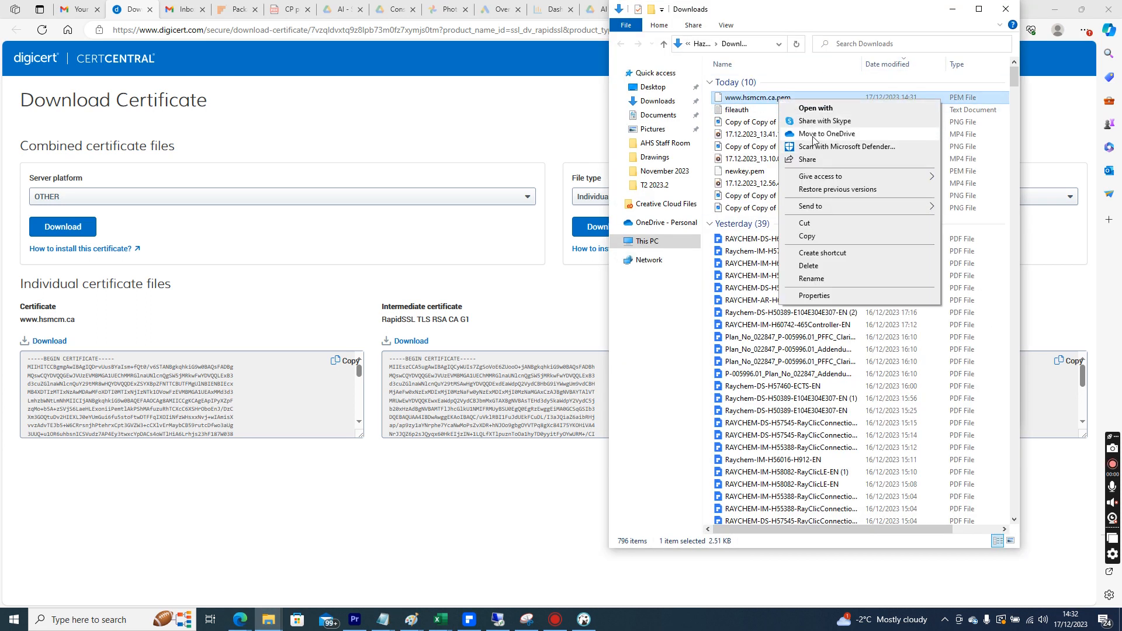
pyautogui.click(808, 236)
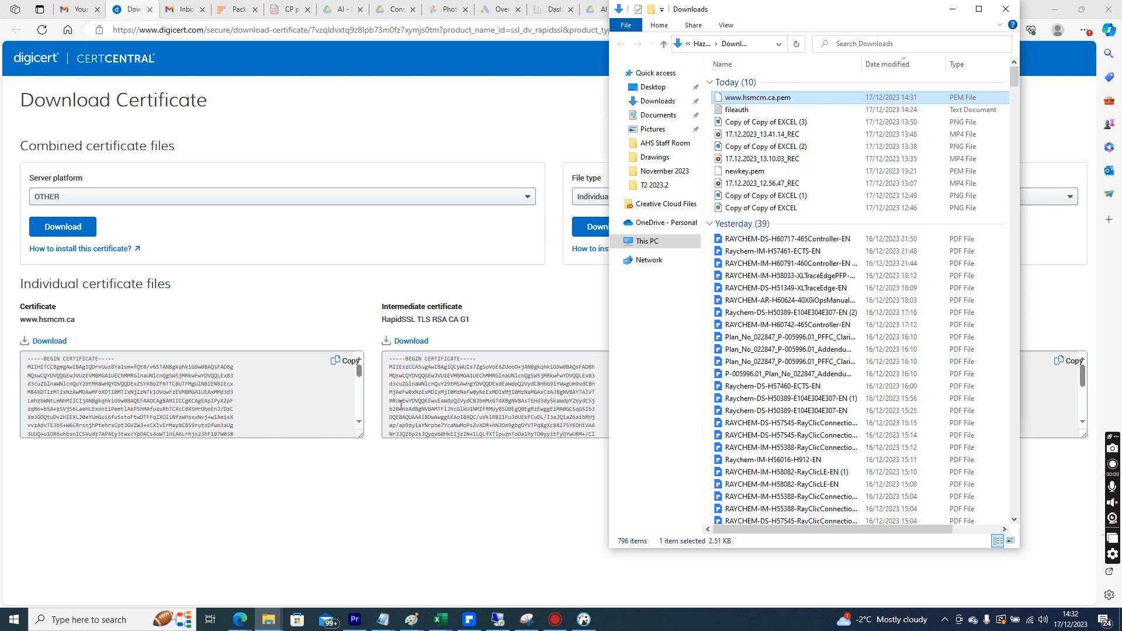
pyautogui.click(346, 360)
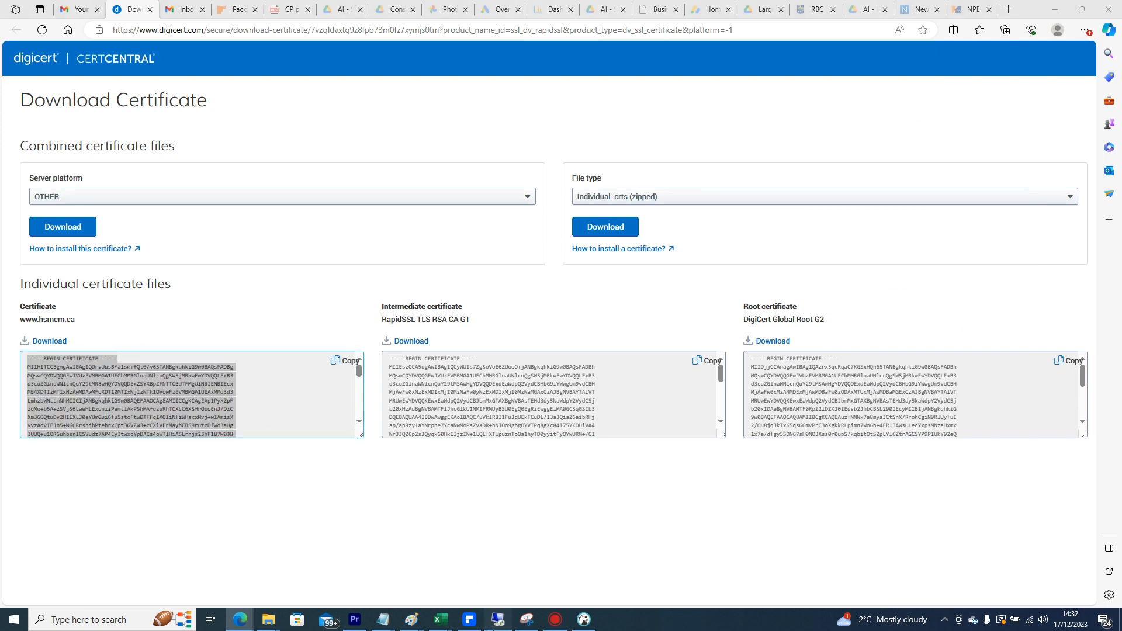
pyautogui.click(498, 619)
pyautogui.click(947, 336)
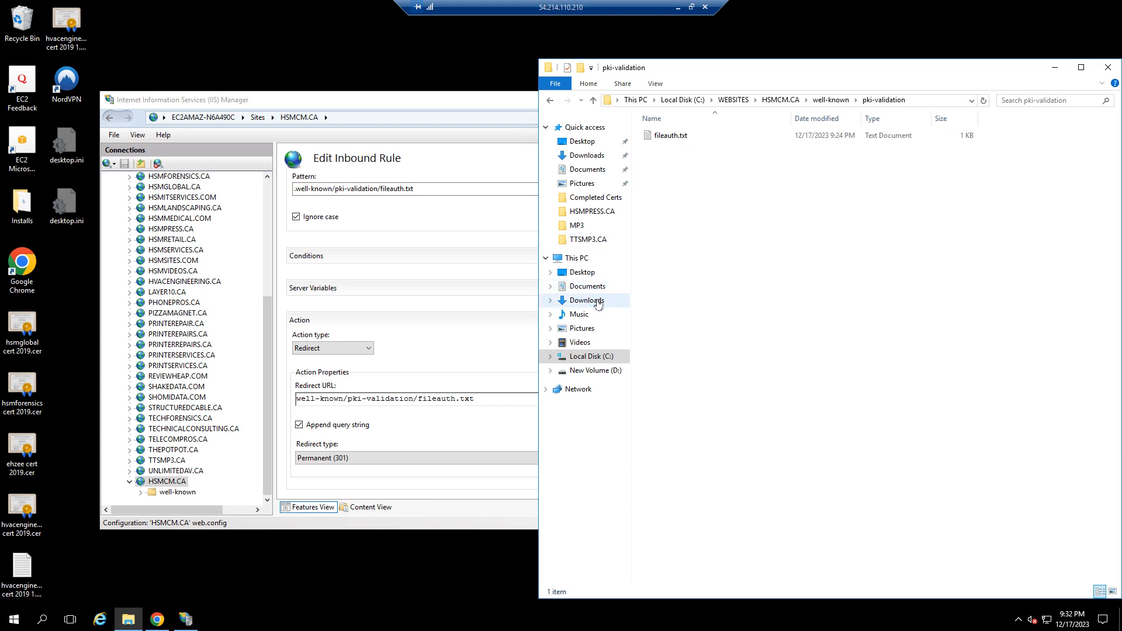
# Open the Completed Certs folder inside Documents, sorted by name
pyautogui.click(602, 169)
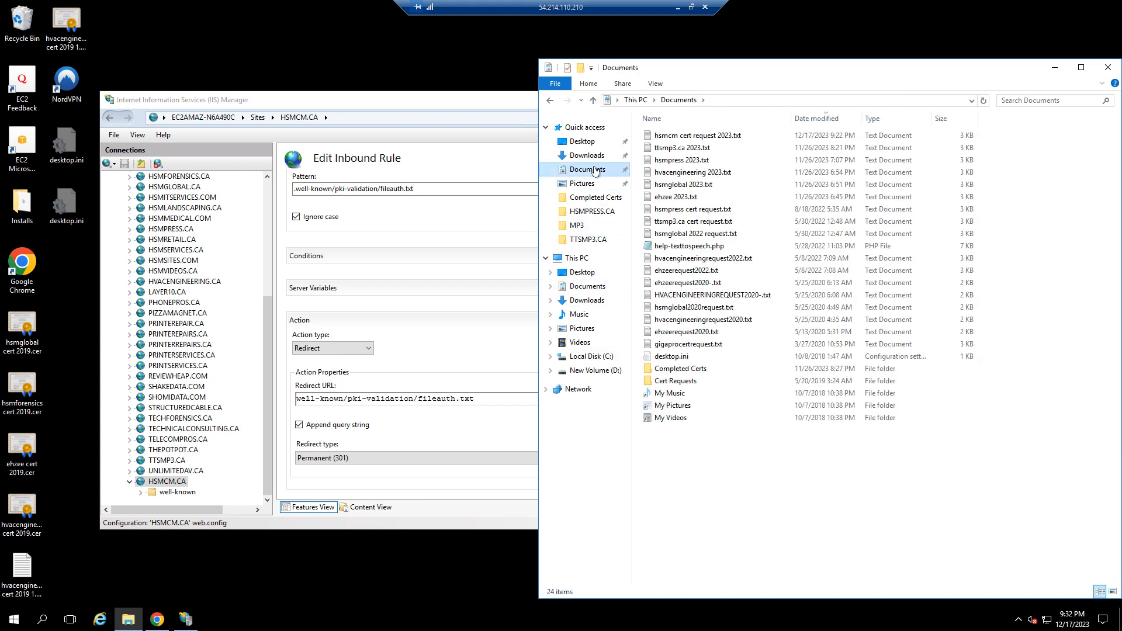
pyautogui.click(720, 118)
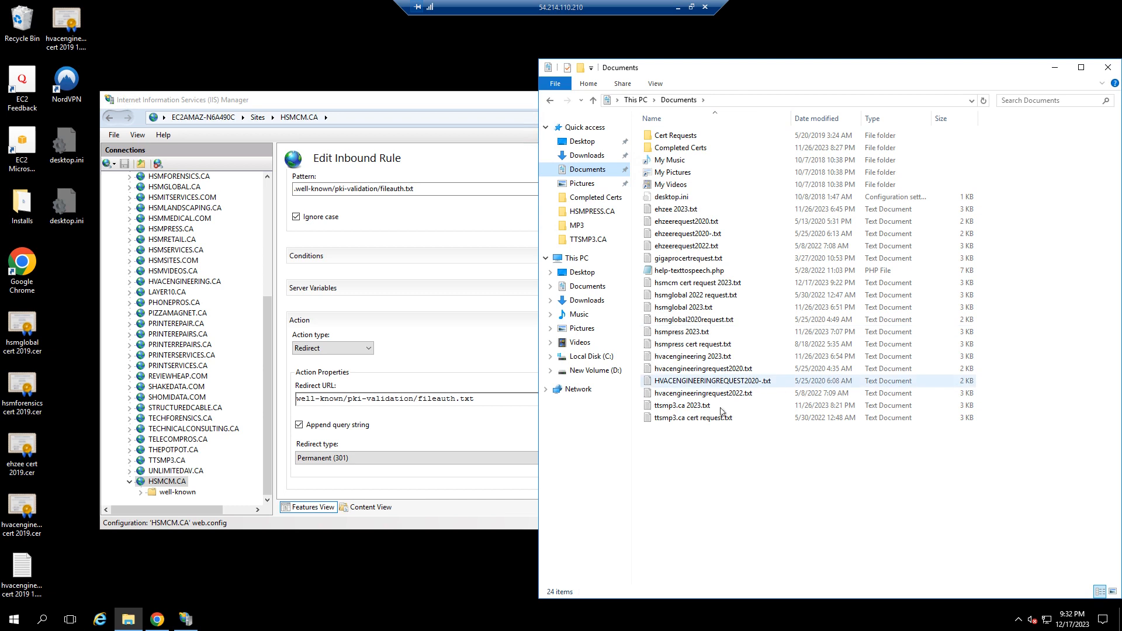
pyautogui.rightClick(696, 443)
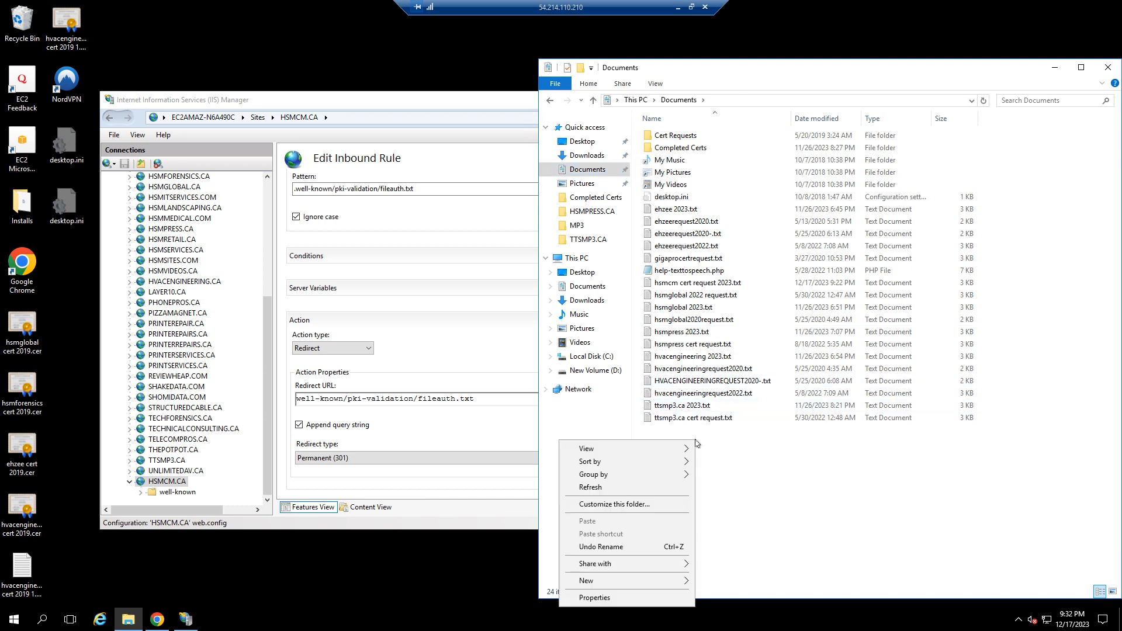
pyautogui.doubleClick(695, 149)
# Create a new text document named hsmcm.ca 2023 in Completed Certs
pyautogui.rightClick(692, 508)
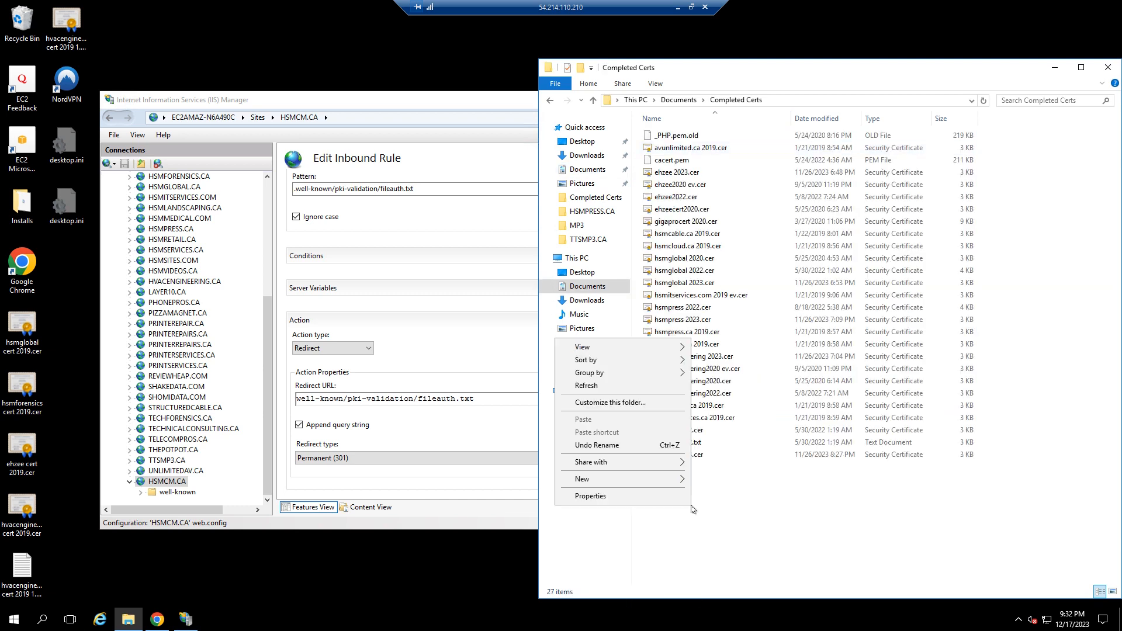
pyautogui.moveTo(627, 480)
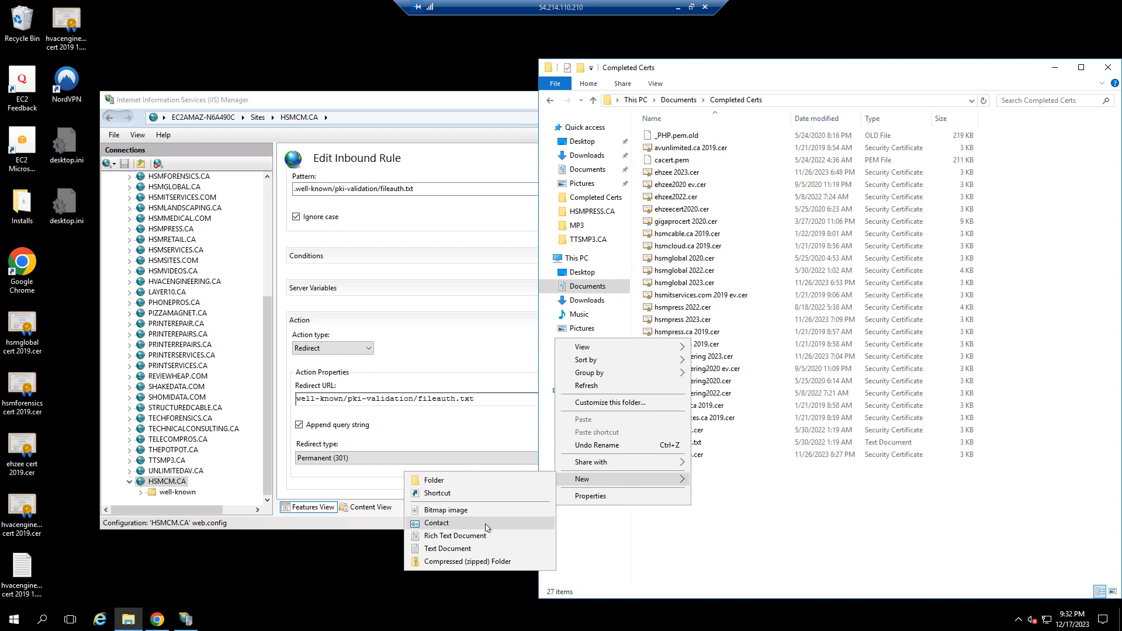
pyautogui.click(465, 549)
pyautogui.write('hsmcm.ca 2023')
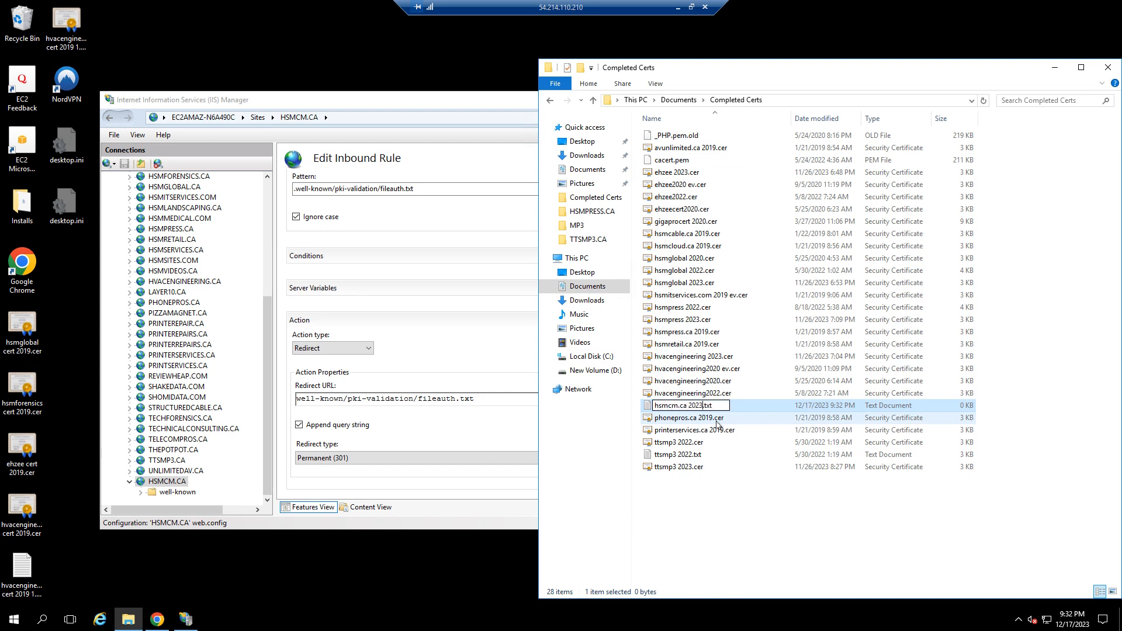
pyautogui.press('Return')
# Paste the certificate text into the new document, then close and save it
pyautogui.hotkey('ctrl', 'v')
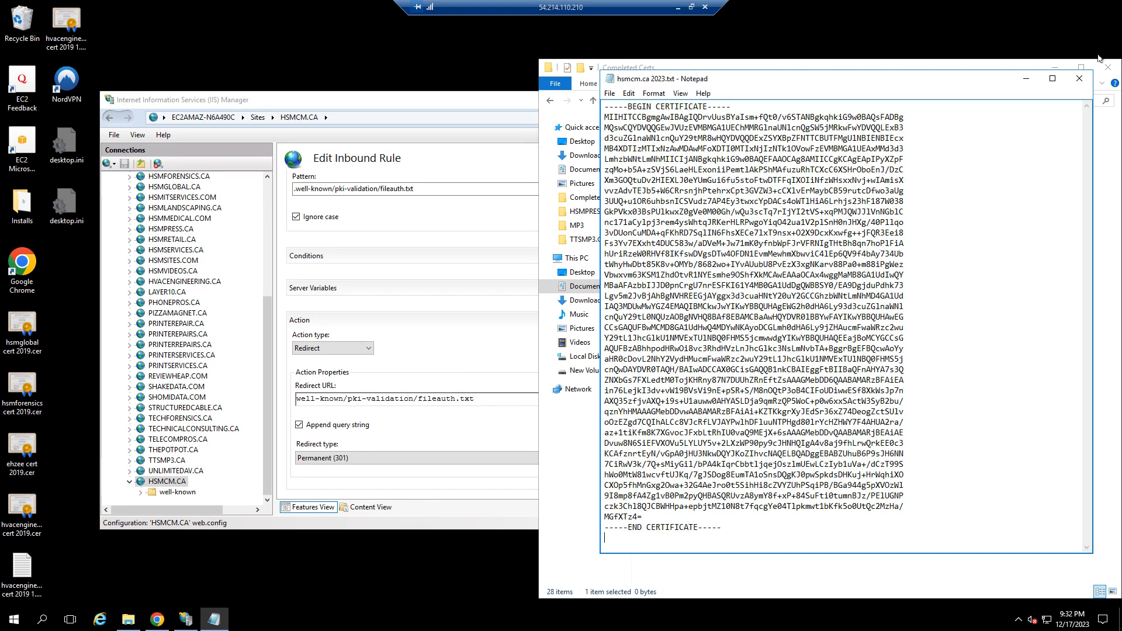
pyautogui.click(1080, 78)
pyautogui.click(541, 320)
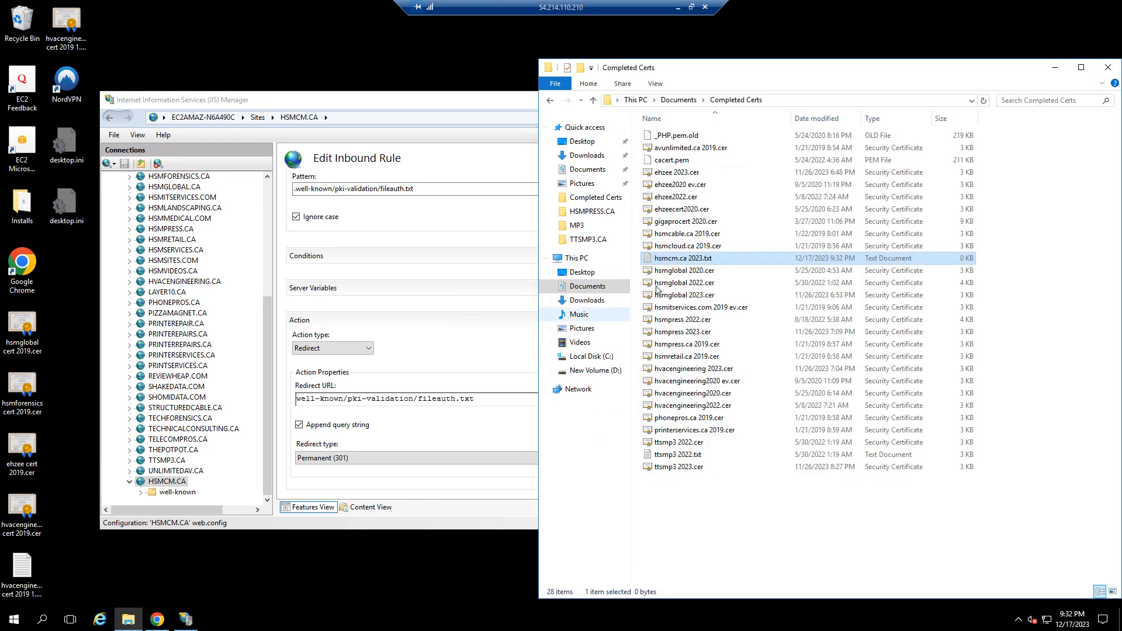
# Rename the file as hsmcm.ca 2023.cer, accepting the extension change
pyautogui.click(707, 260)
pyautogui.click(716, 260)
pyautogui.press('BackSpace')
pyautogui.press('BackSpace')
pyautogui.press('BackSpace')
pyautogui.write('cer')
pyautogui.press('Return')
pyautogui.press('Return')
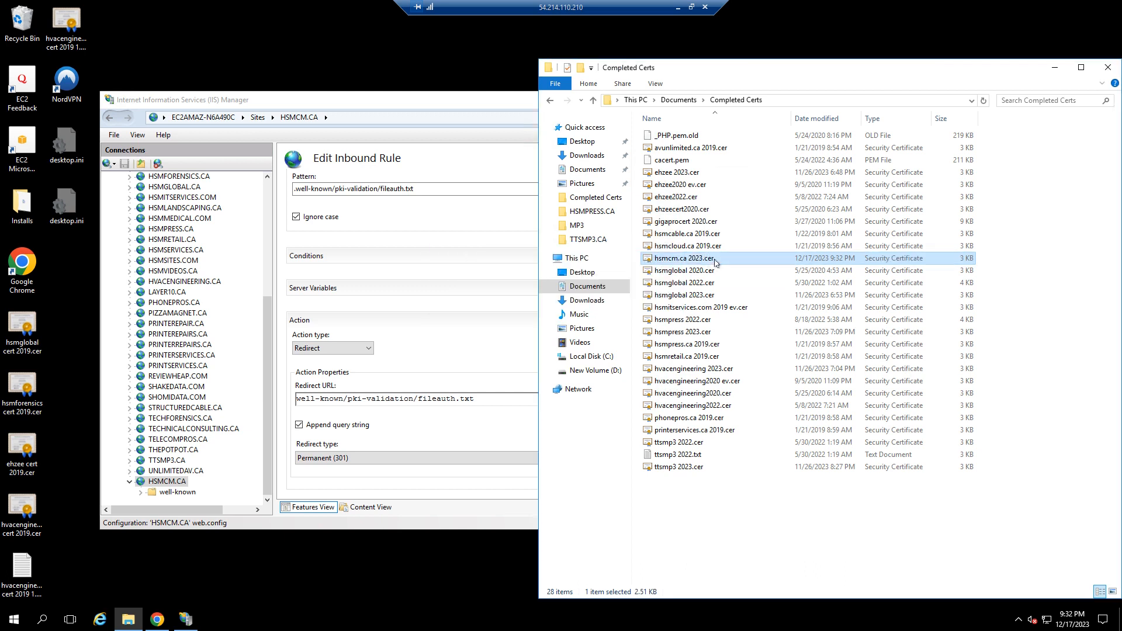
# Open Server Certificates for the IIS server node
pyautogui.click(412, 308)
pyautogui.scroll(6, 267, 228)
pyautogui.scroll(-6, 267, 227)
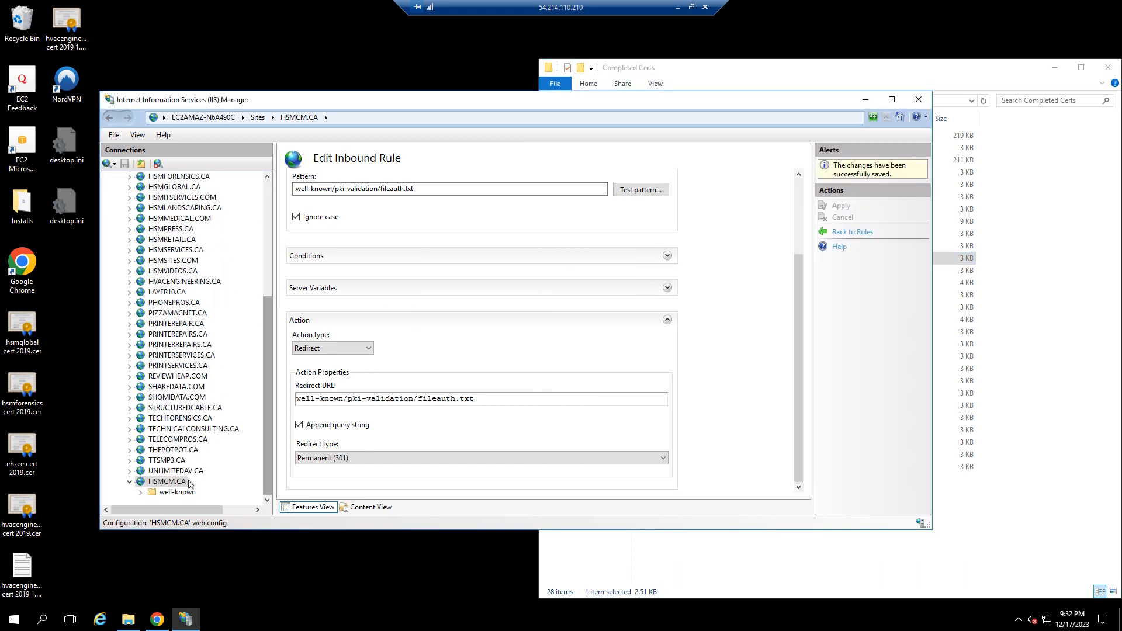
pyautogui.click(162, 482)
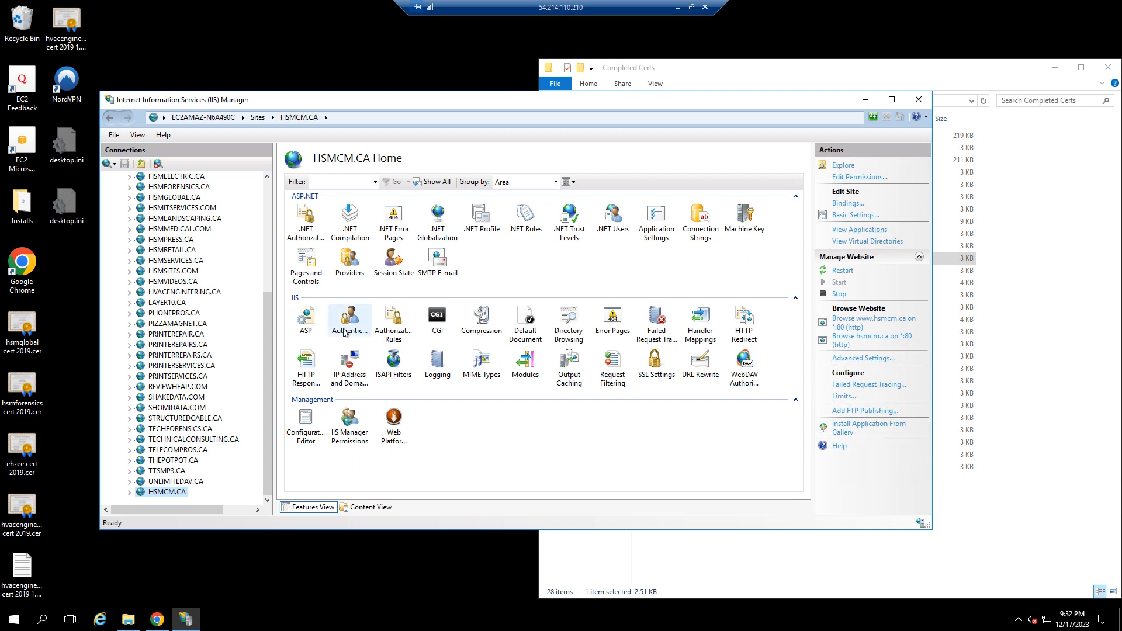
pyautogui.scroll(6, 271, 269)
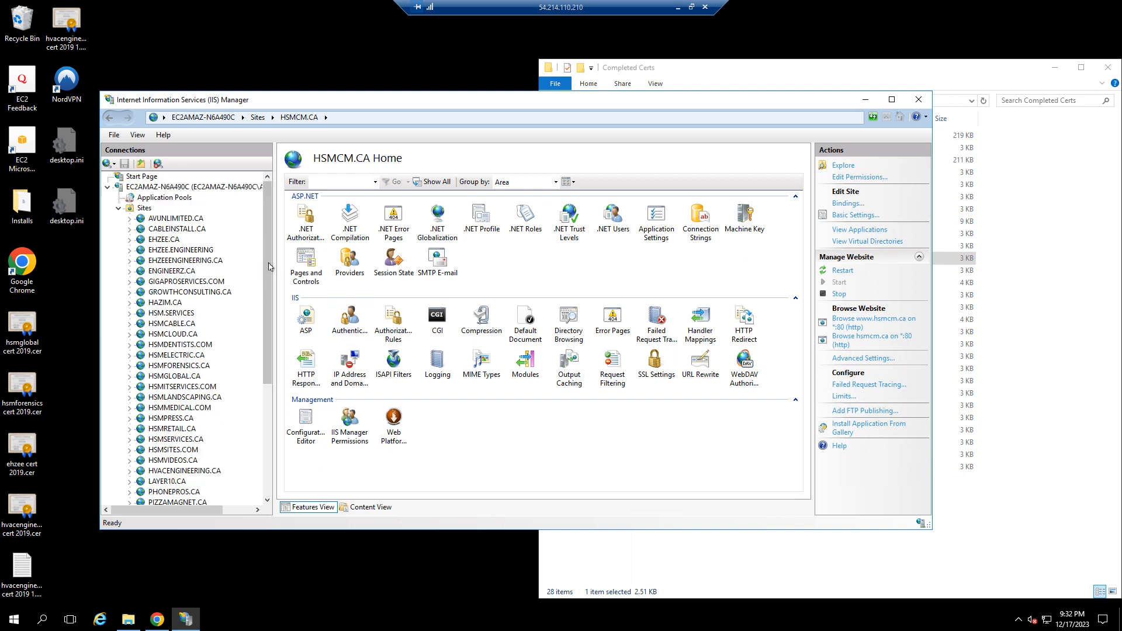
pyautogui.click(158, 187)
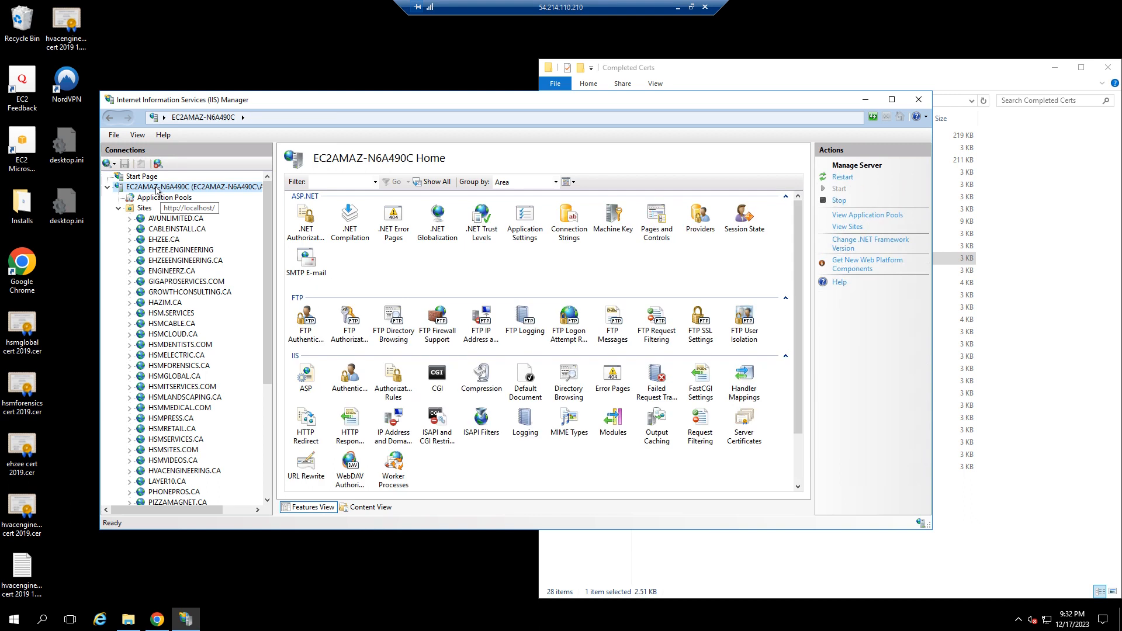
pyautogui.doubleClick(753, 429)
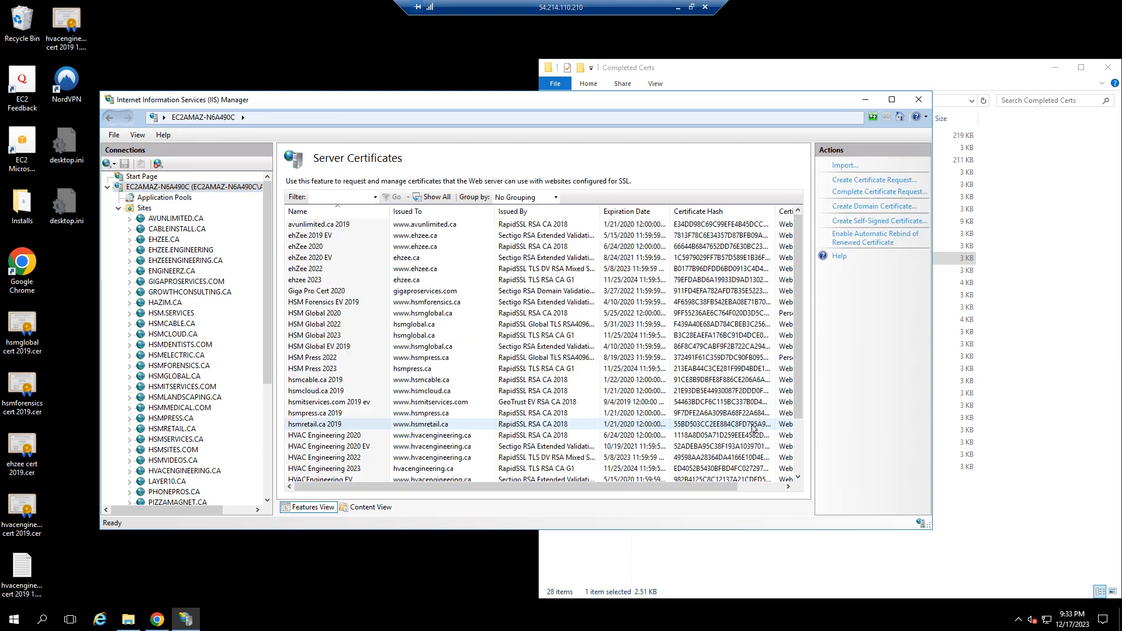
# Start Complete Certificate Request and select hsmcm.ca 2023.cer from Completed Certs
pyautogui.click(867, 194)
pyautogui.click(585, 280)
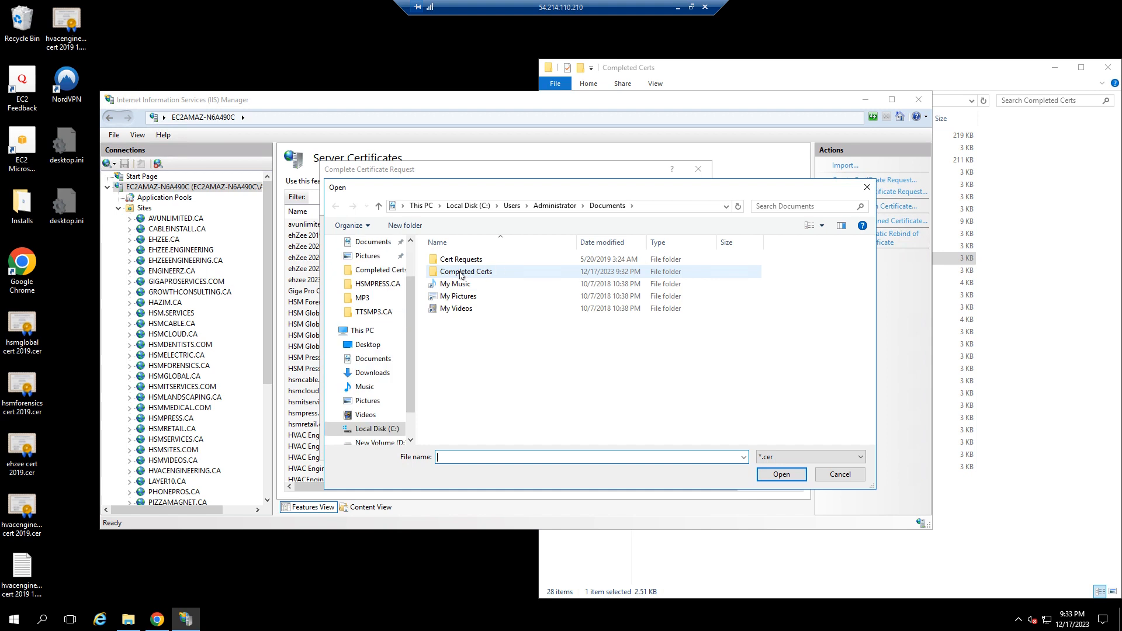
pyautogui.doubleClick(461, 273)
pyautogui.click(479, 264)
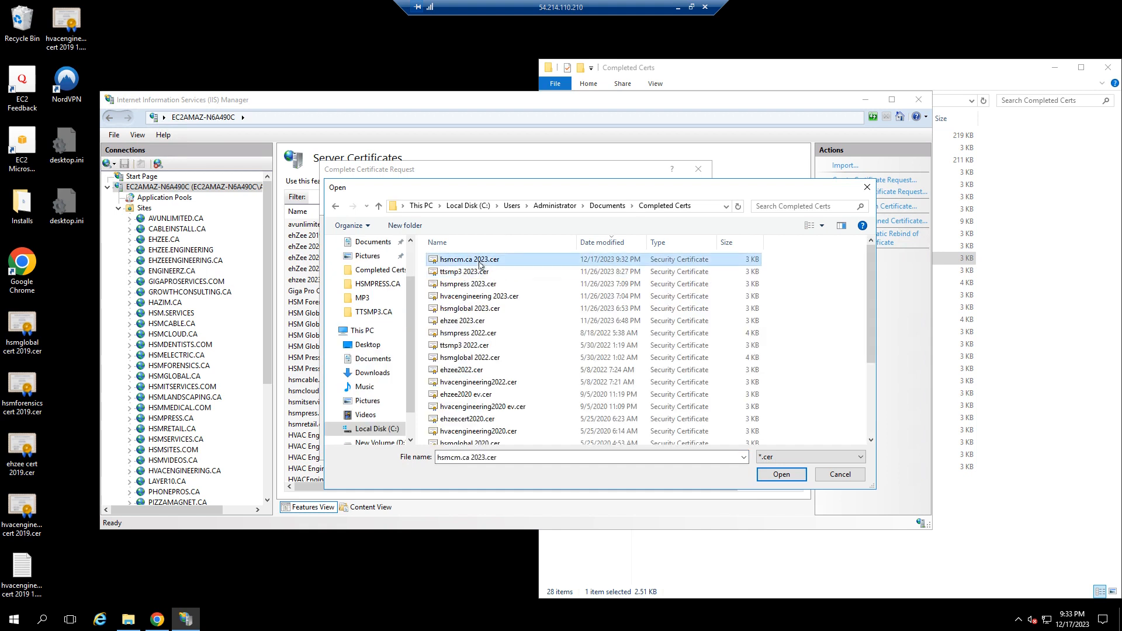
pyautogui.doubleClick(479, 264)
# Name the certificate HSMCM.CA 2023, choose the Web Hosting store, and complete the request
pyautogui.click(431, 312)
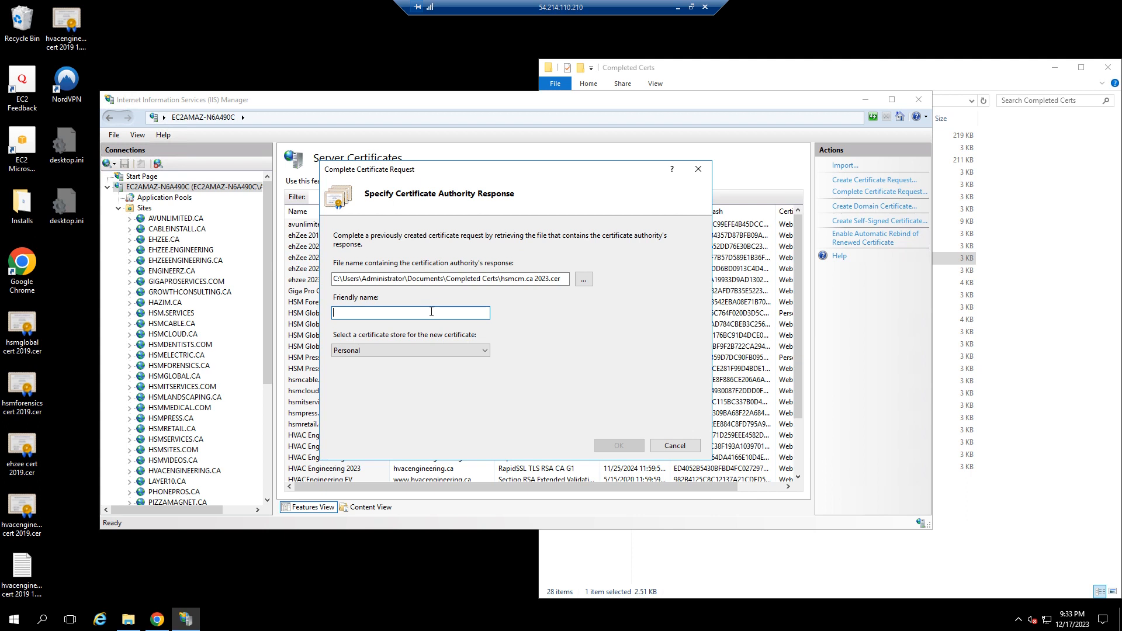
pyautogui.write('HSMCM')
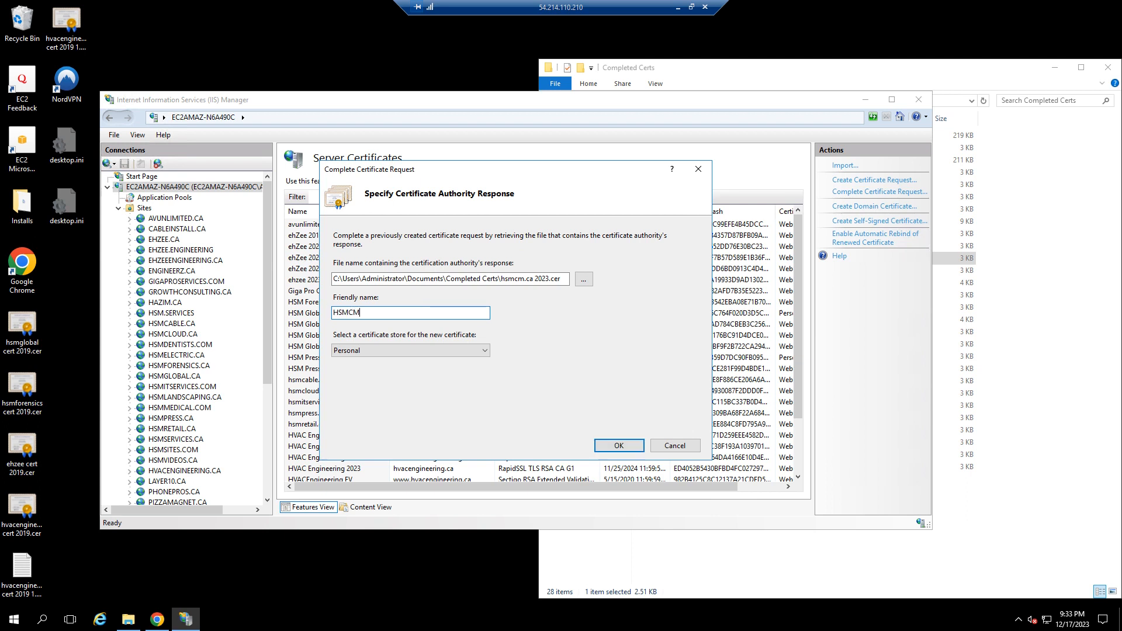
pyautogui.write('.CA 2023')
pyautogui.click(430, 350)
pyautogui.click(412, 372)
pyautogui.click(608, 447)
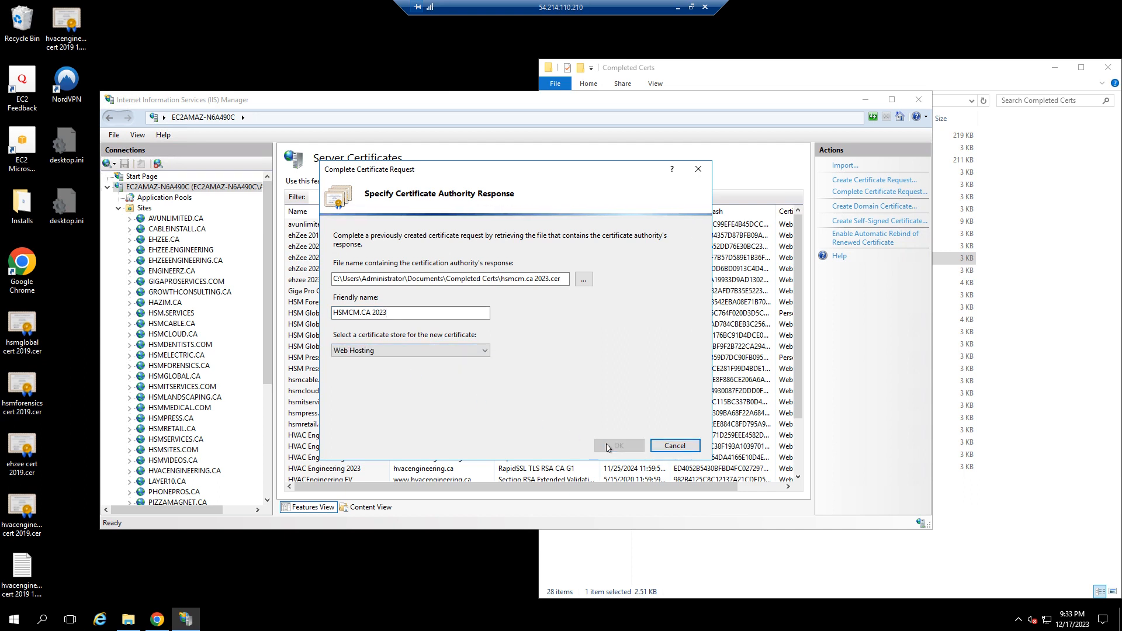
# Open the site bindings for the HSMCM.CA site
pyautogui.click(327, 404)
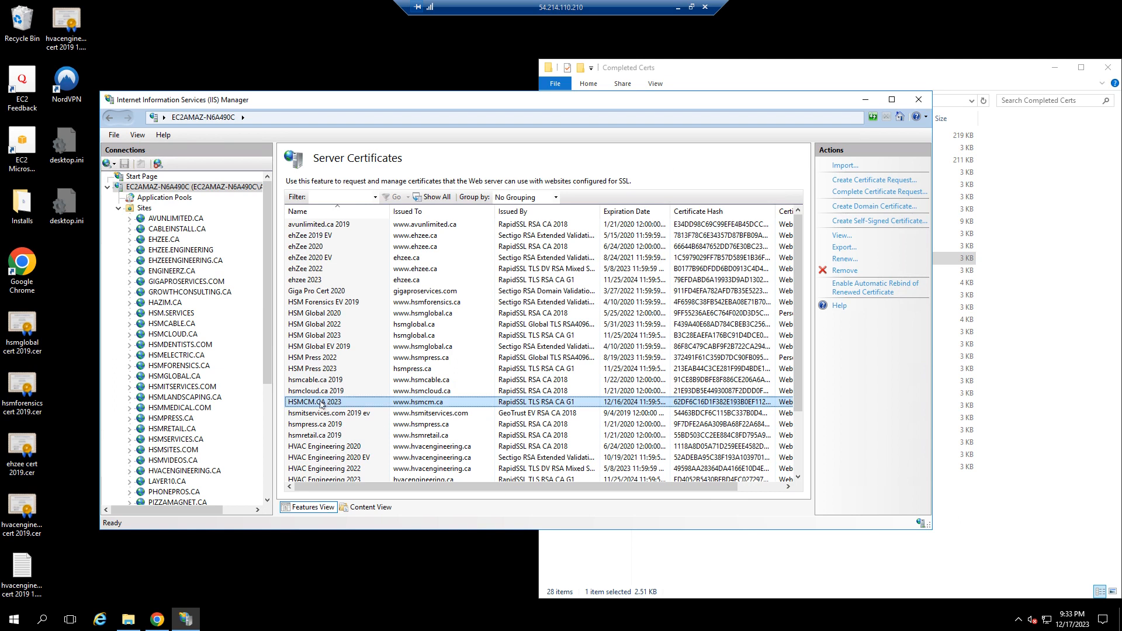
pyautogui.moveTo(525, 489); pyautogui.dragTo(577, 489)
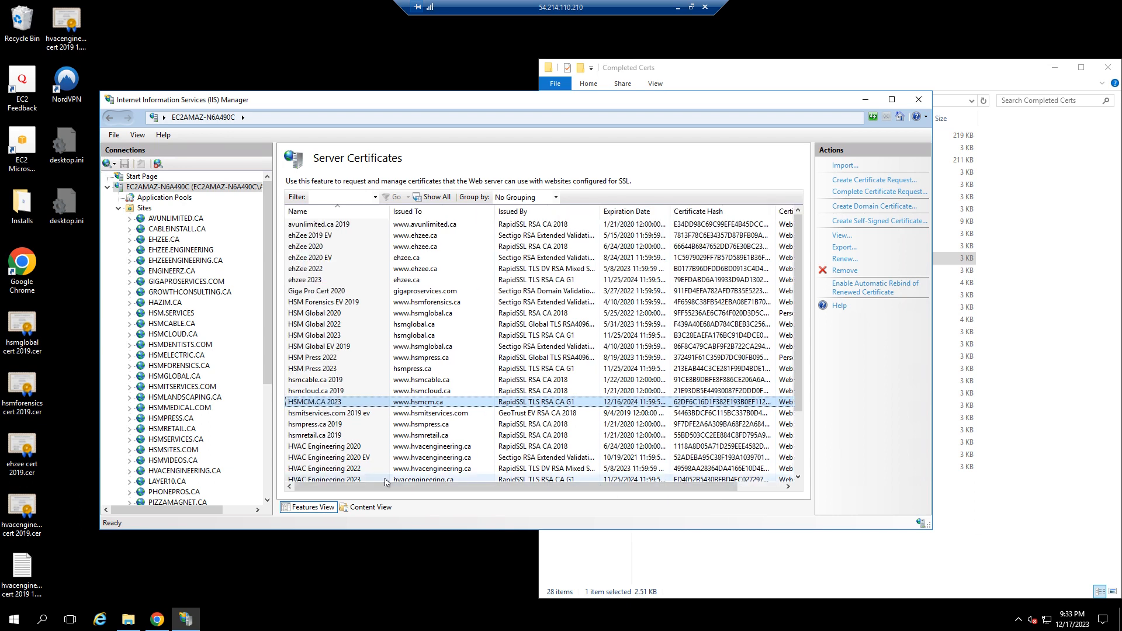
pyautogui.moveTo(267, 383); pyautogui.dragTo(270, 513)
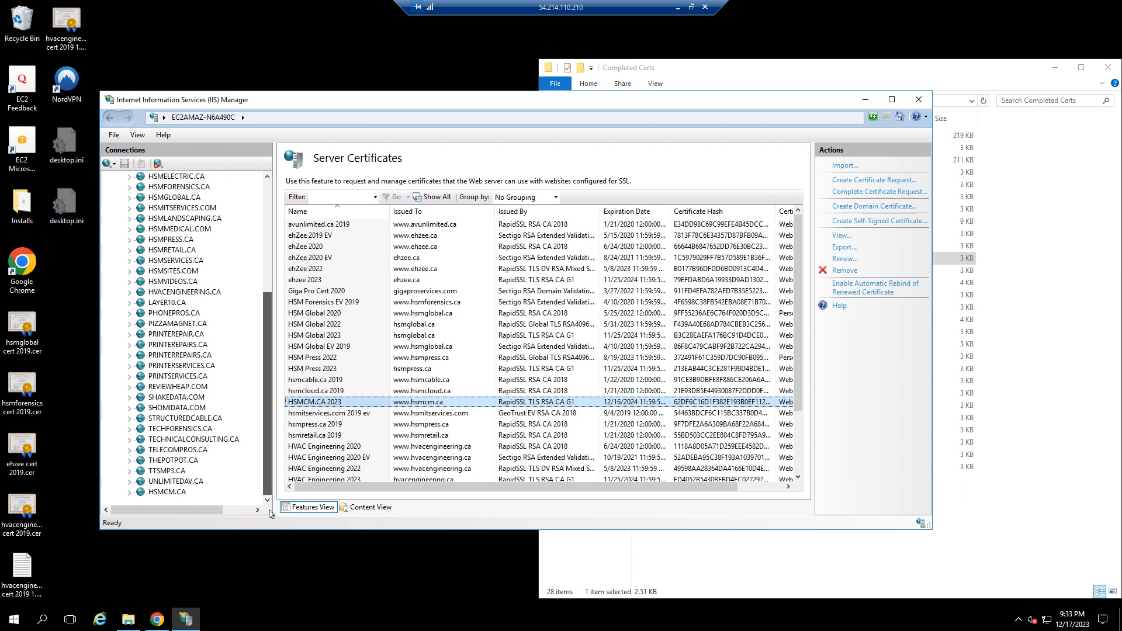
pyautogui.click(169, 493)
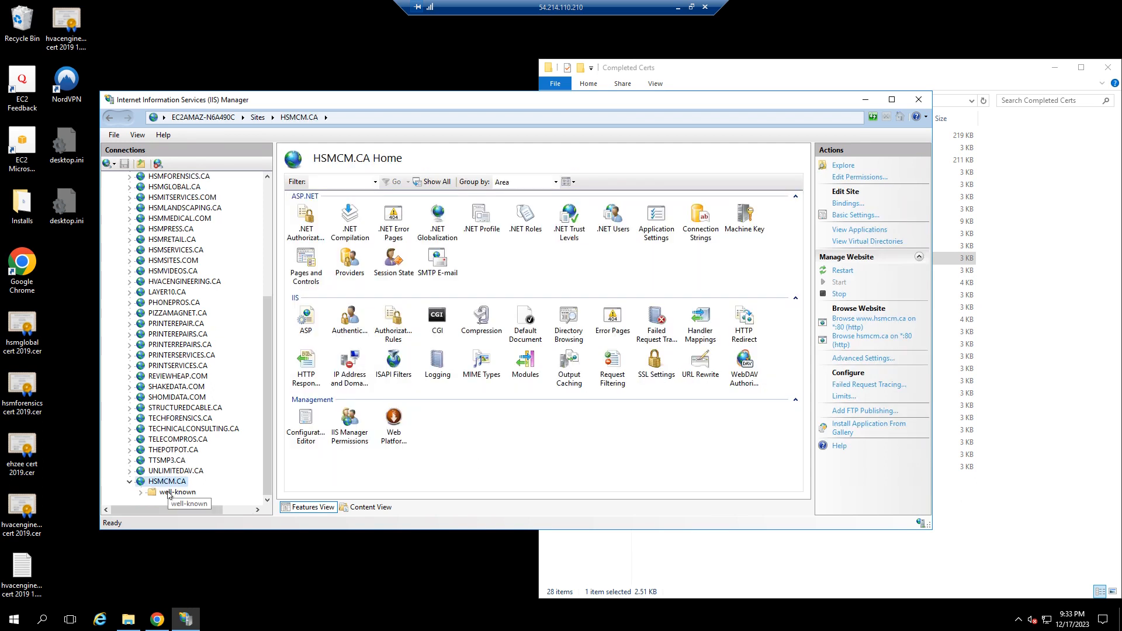
pyautogui.rightClick(166, 481)
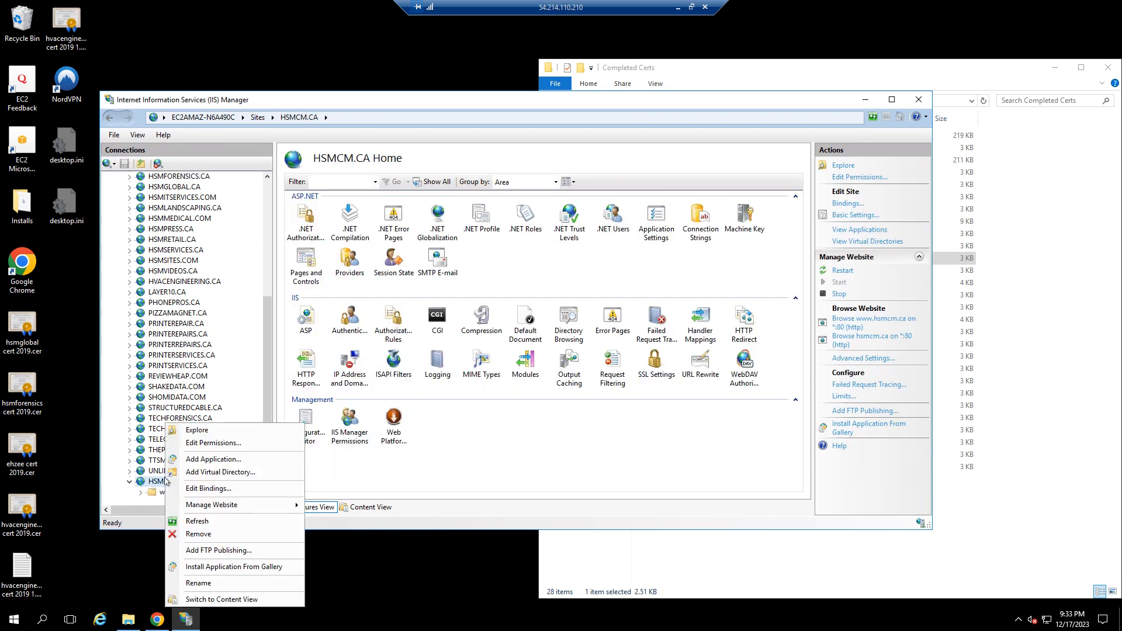
pyautogui.click(209, 489)
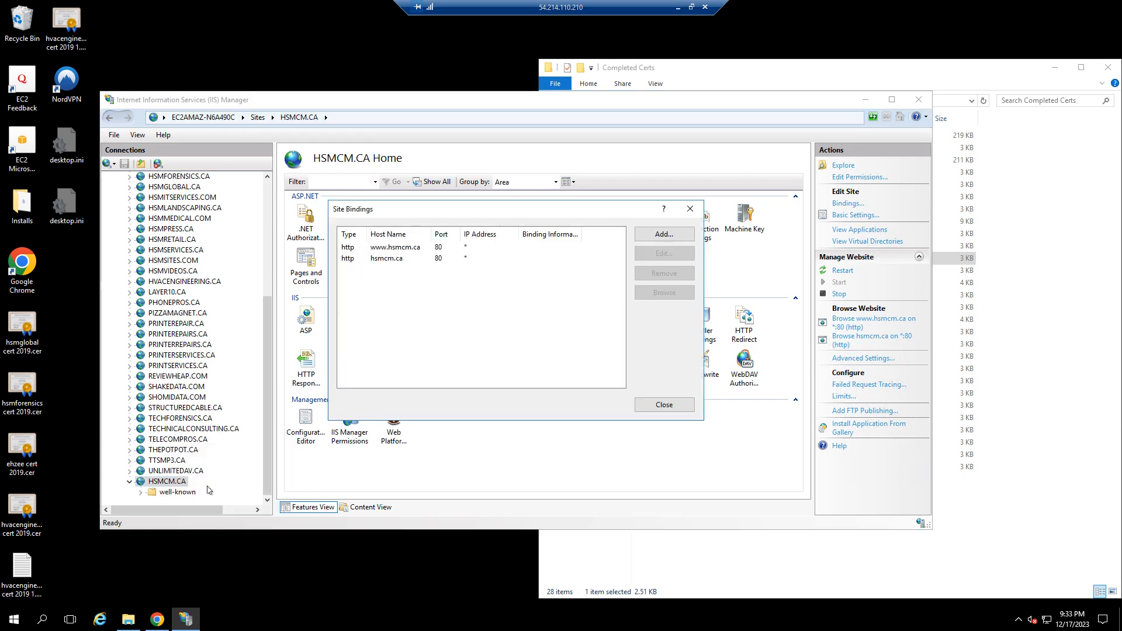
# Add an https binding on port 443 for host hsmcm.ca with Server Name Indication required and the HSMCM.CA 2023 certificate
pyautogui.click(664, 234)
pyautogui.click(403, 261)
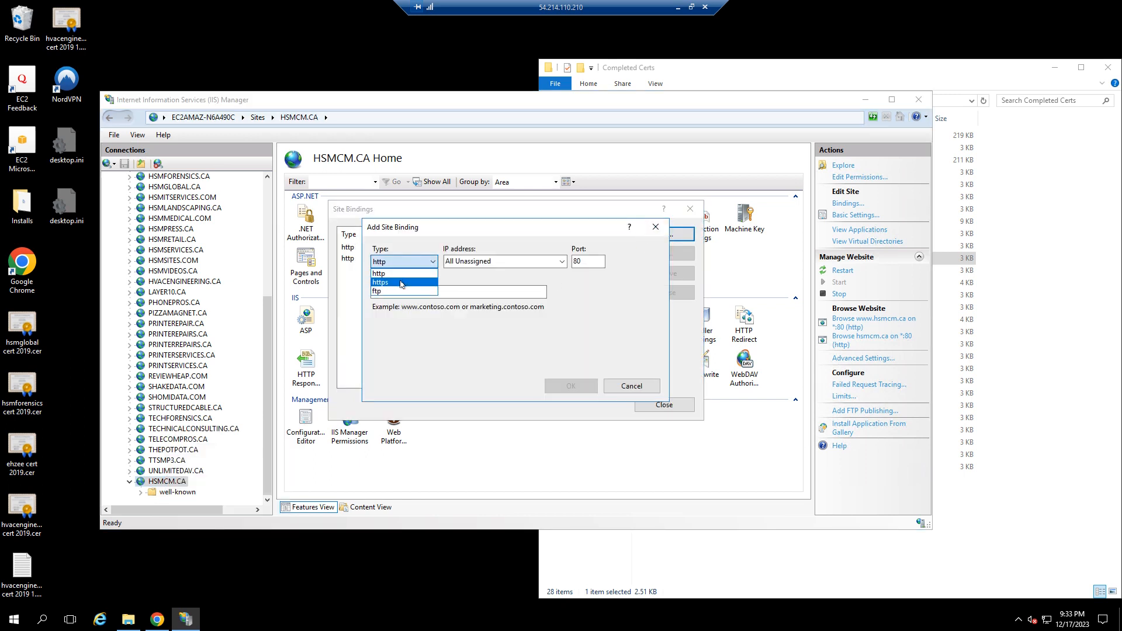
pyautogui.click(401, 283)
pyautogui.click(416, 292)
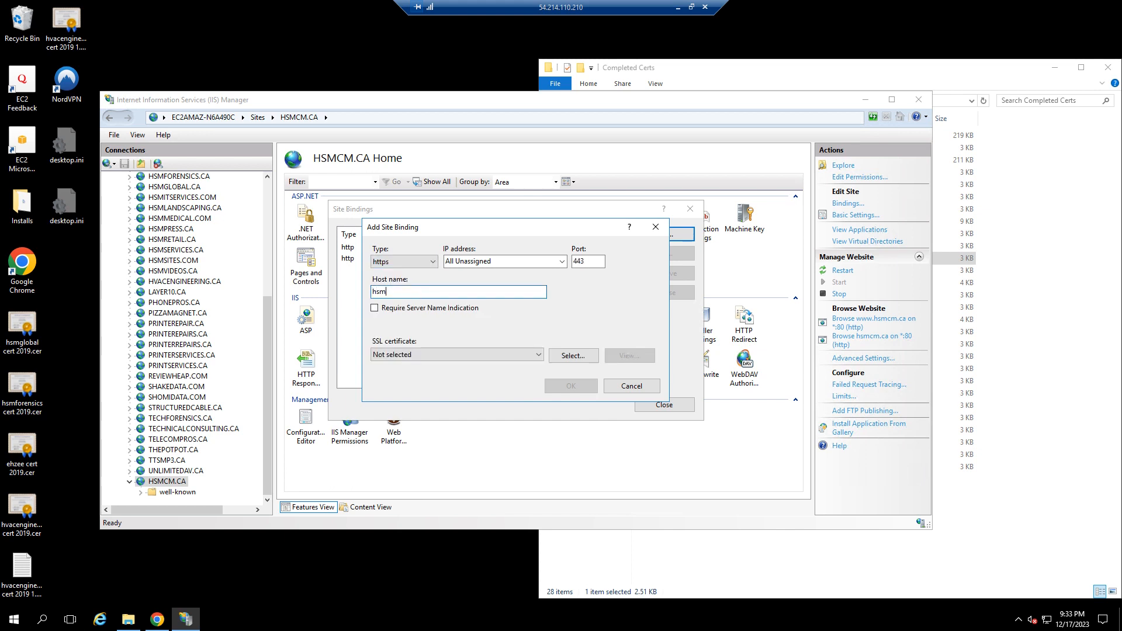
pyautogui.write('hsmcm.ca')
pyautogui.click(381, 311)
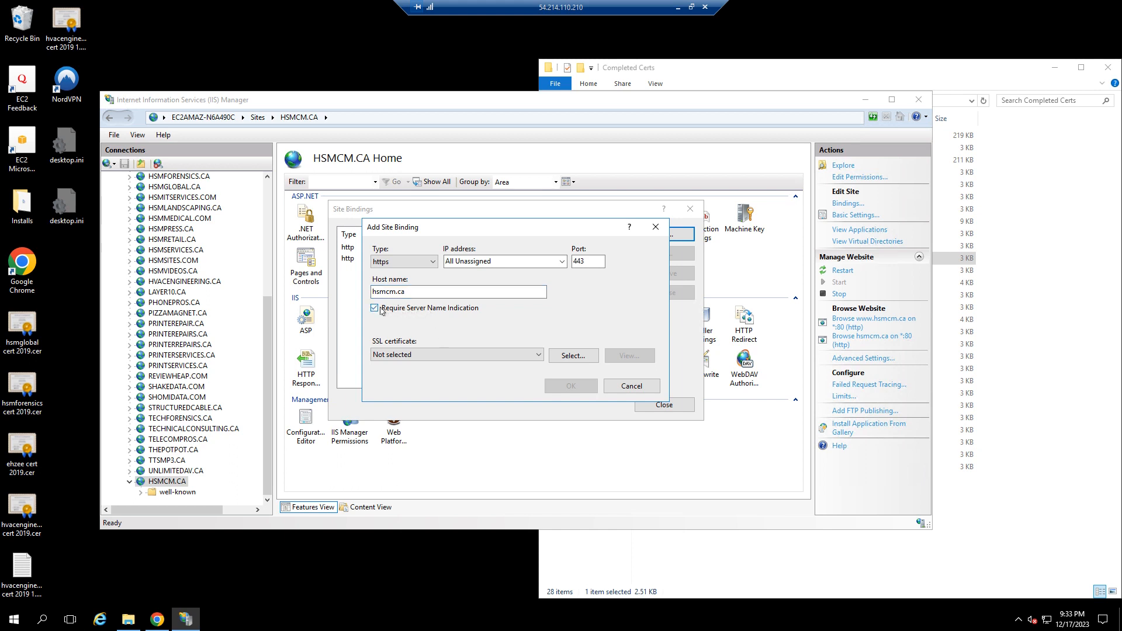
pyautogui.click(466, 355)
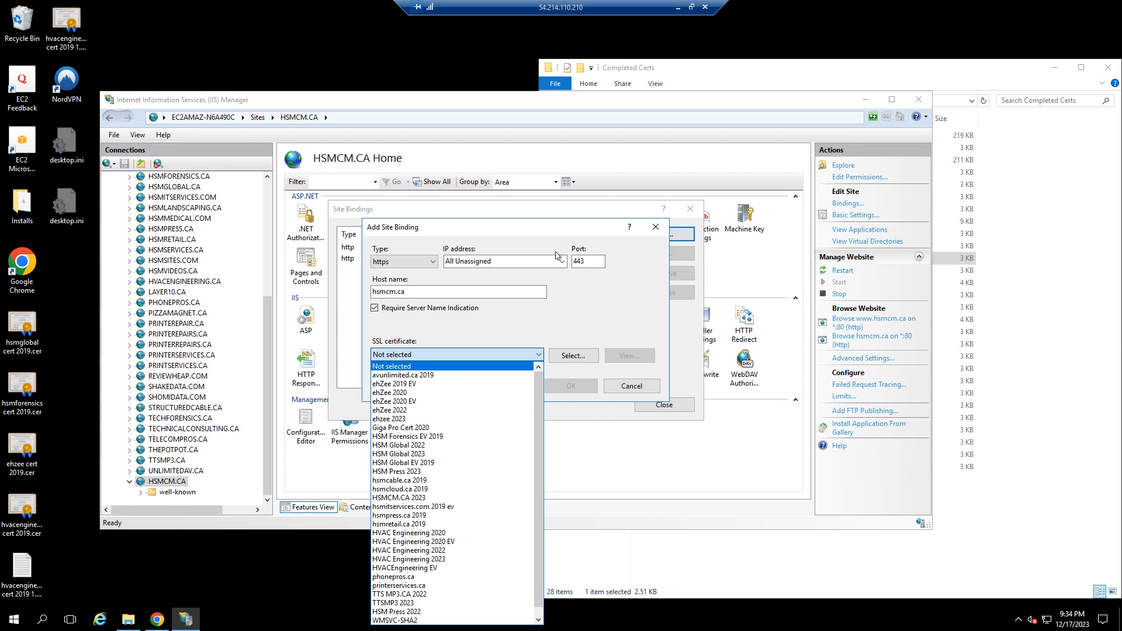
pyautogui.scroll(-1, 541, 392)
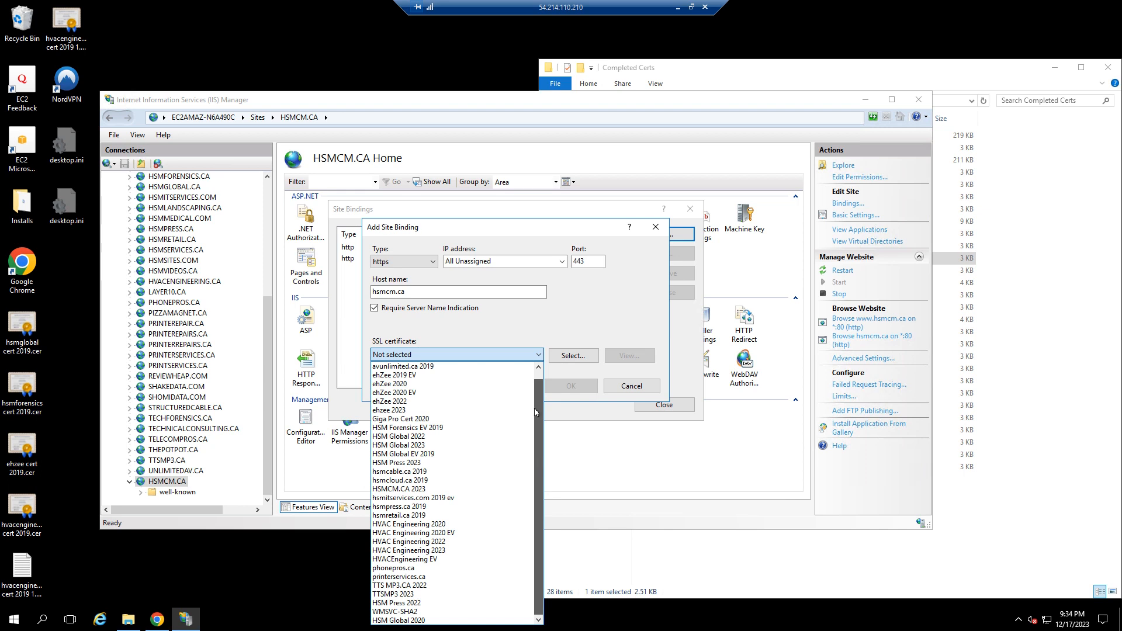
pyautogui.click(421, 489)
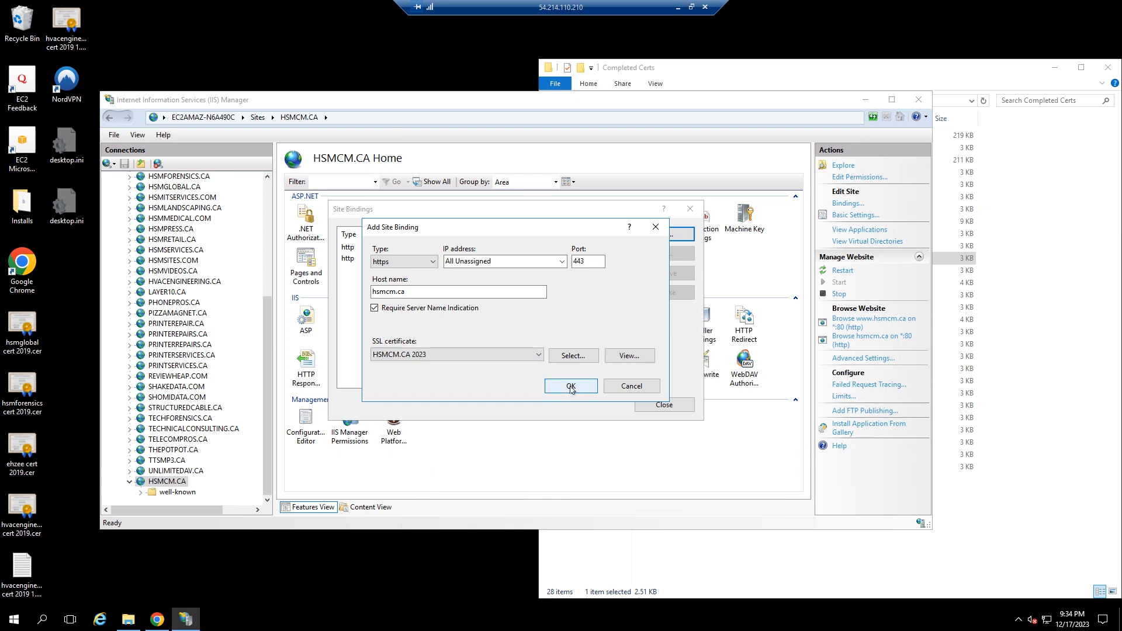
pyautogui.click(571, 387)
pyautogui.click(533, 327)
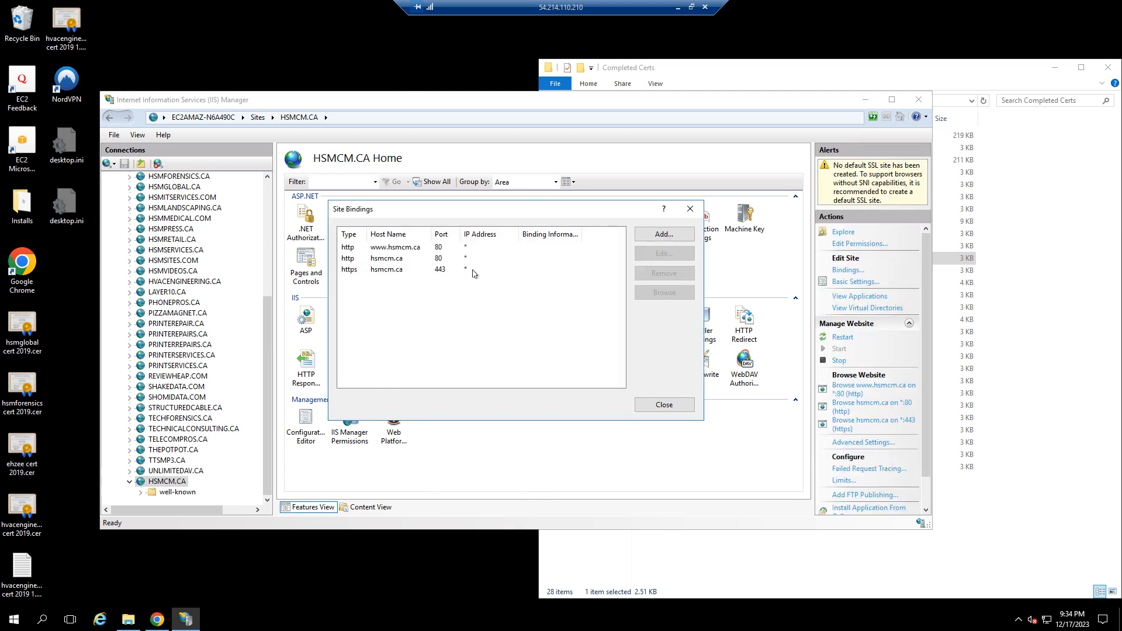
pyautogui.click(424, 259)
pyautogui.click(409, 270)
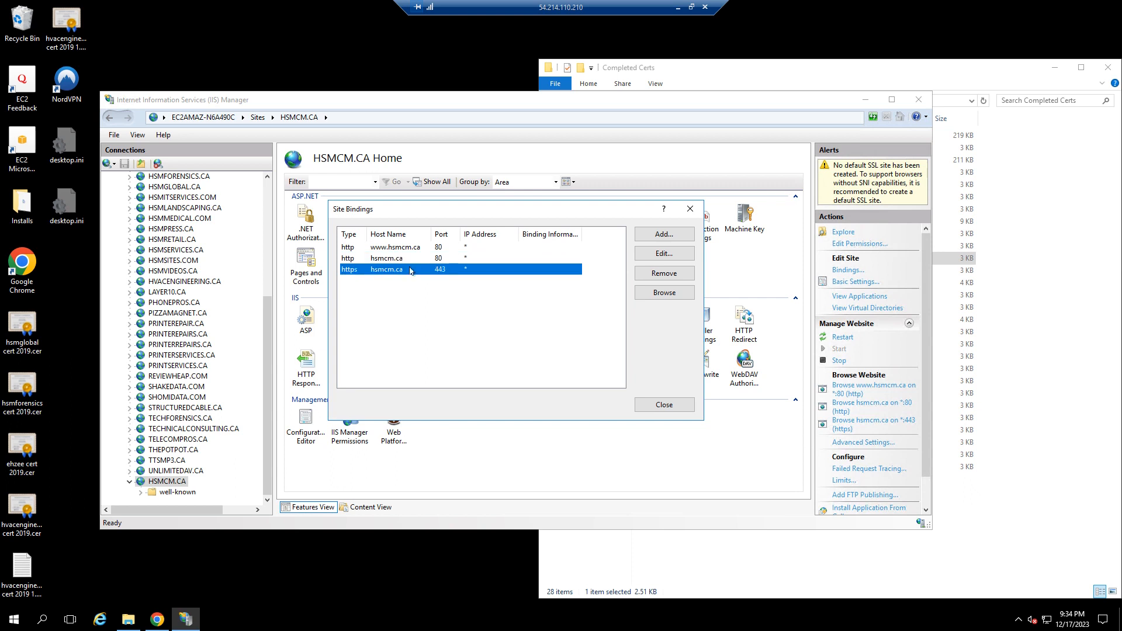
pyautogui.click(657, 236)
pyautogui.click(434, 263)
pyautogui.click(412, 287)
pyautogui.click(412, 293)
pyautogui.write('www.hsnm')
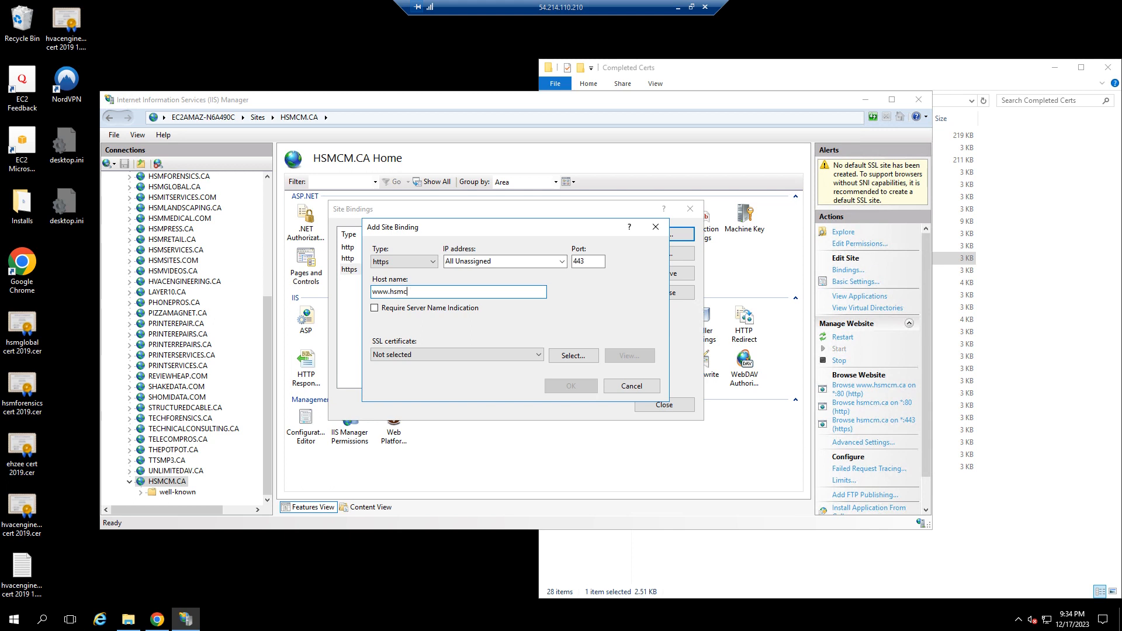
pyautogui.click(403, 308)
pyautogui.click(430, 353)
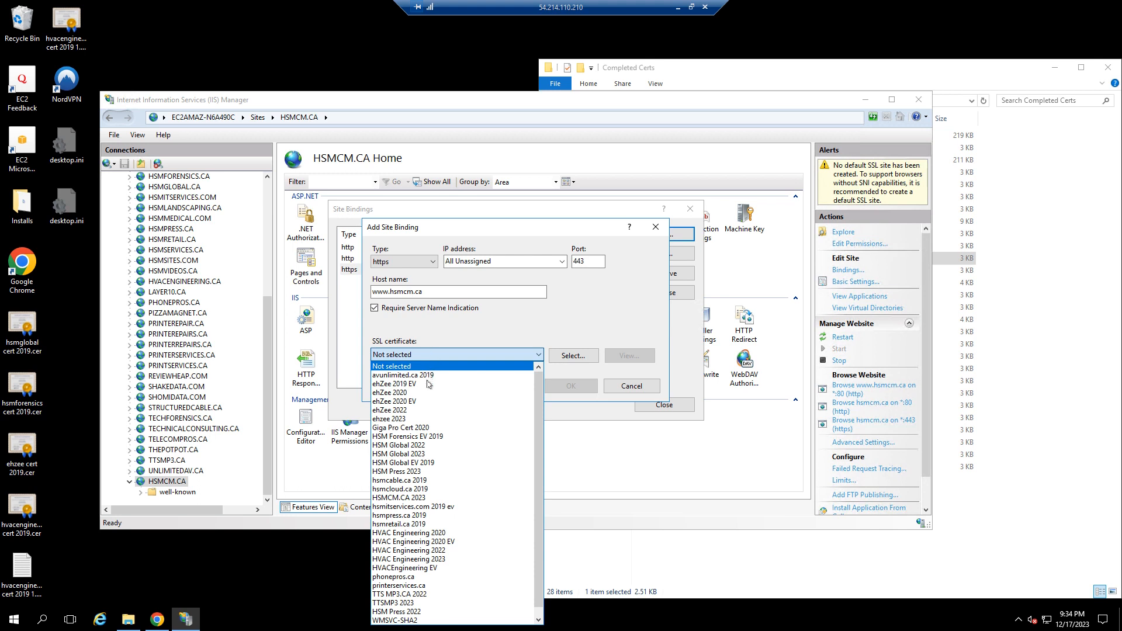
pyautogui.click(436, 498)
pyautogui.click(573, 388)
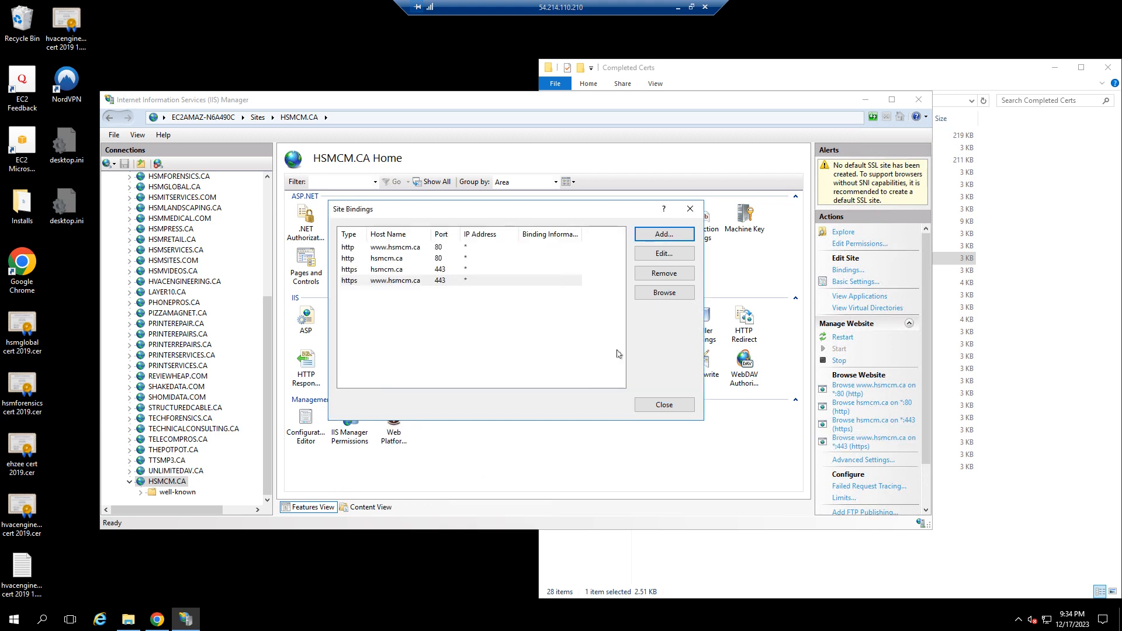
pyautogui.click(521, 344)
pyautogui.click(664, 404)
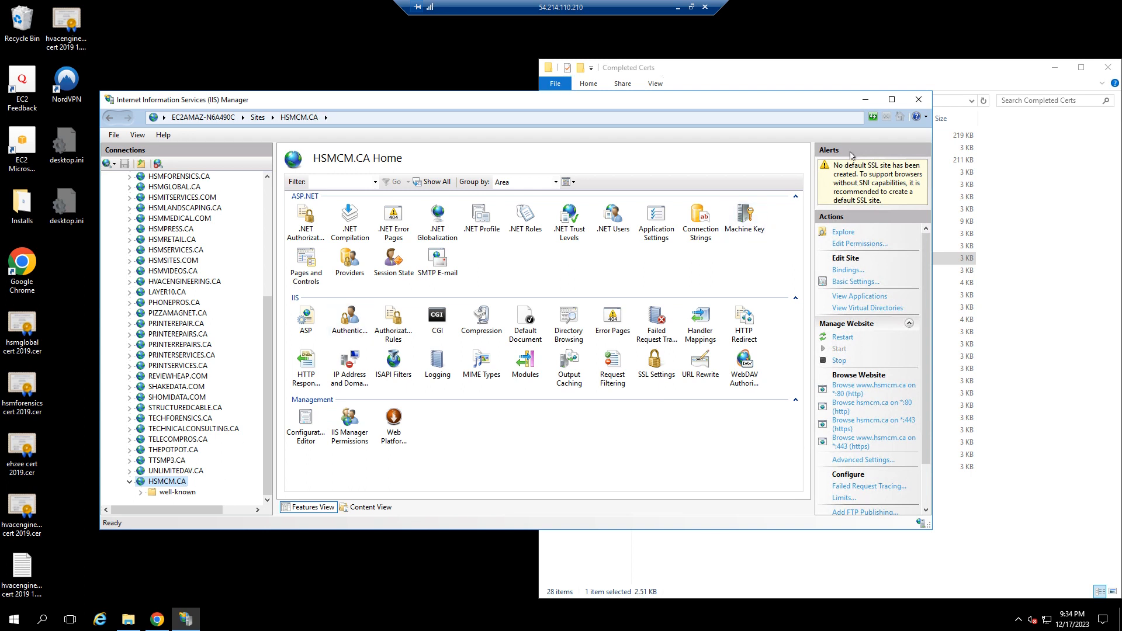
# Select the site's well-known folder and navigate File Explorer back to the pki-validation folder
pyautogui.click(177, 492)
pyautogui.click(562, 73)
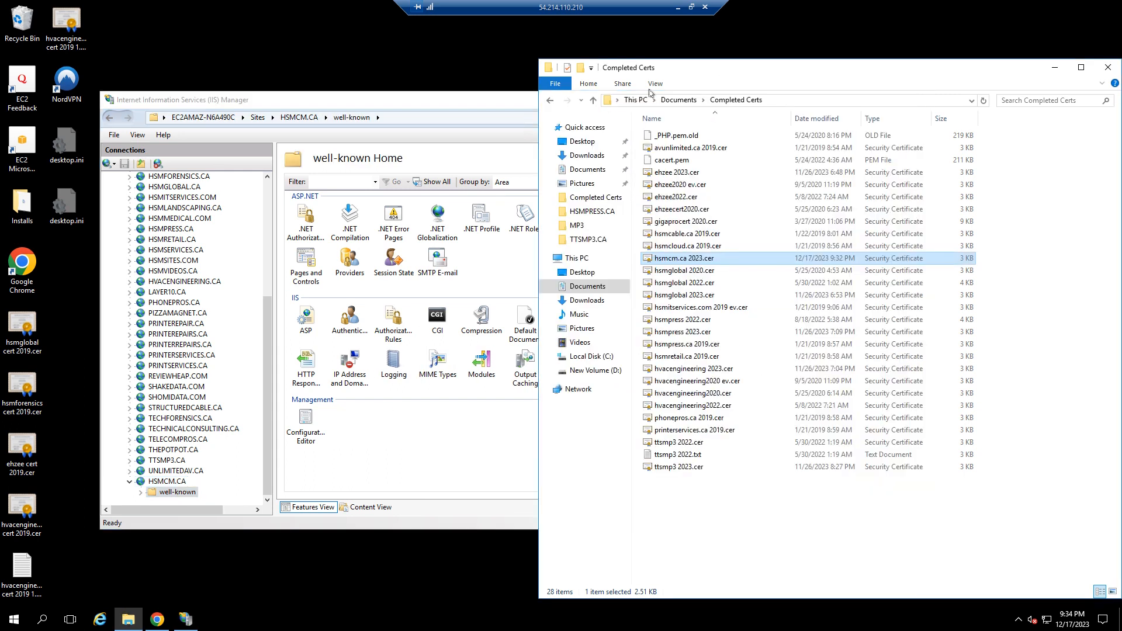
pyautogui.click(553, 100)
pyautogui.click(552, 101)
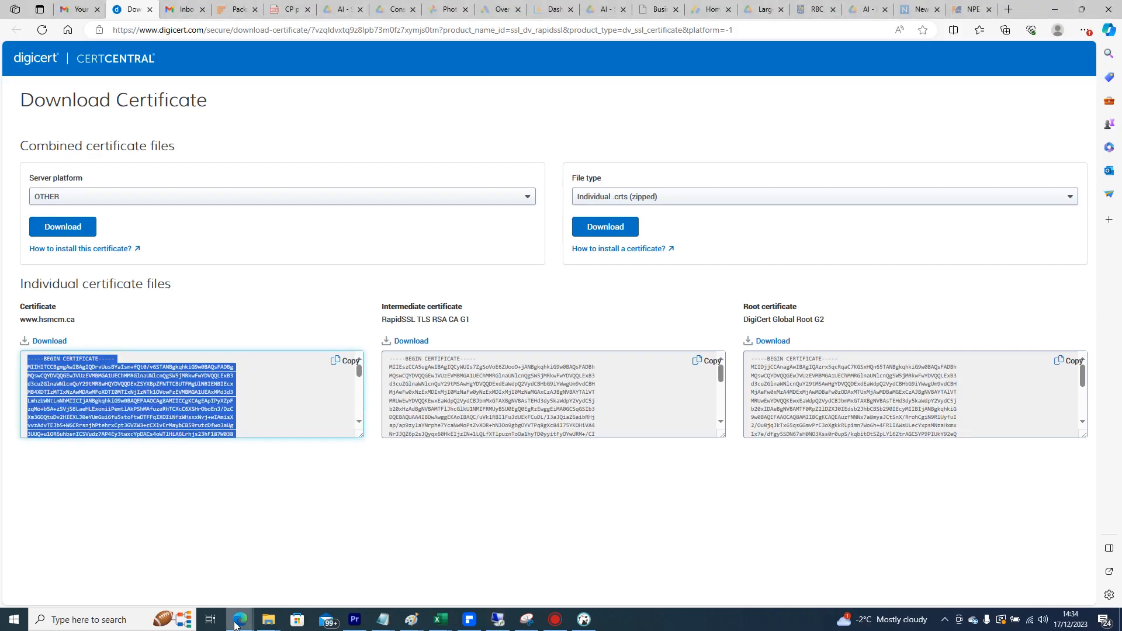
# Switch to the browser and load hsmcm.ca by removing the validation file path from the address
pyautogui.moveTo(236, 626)
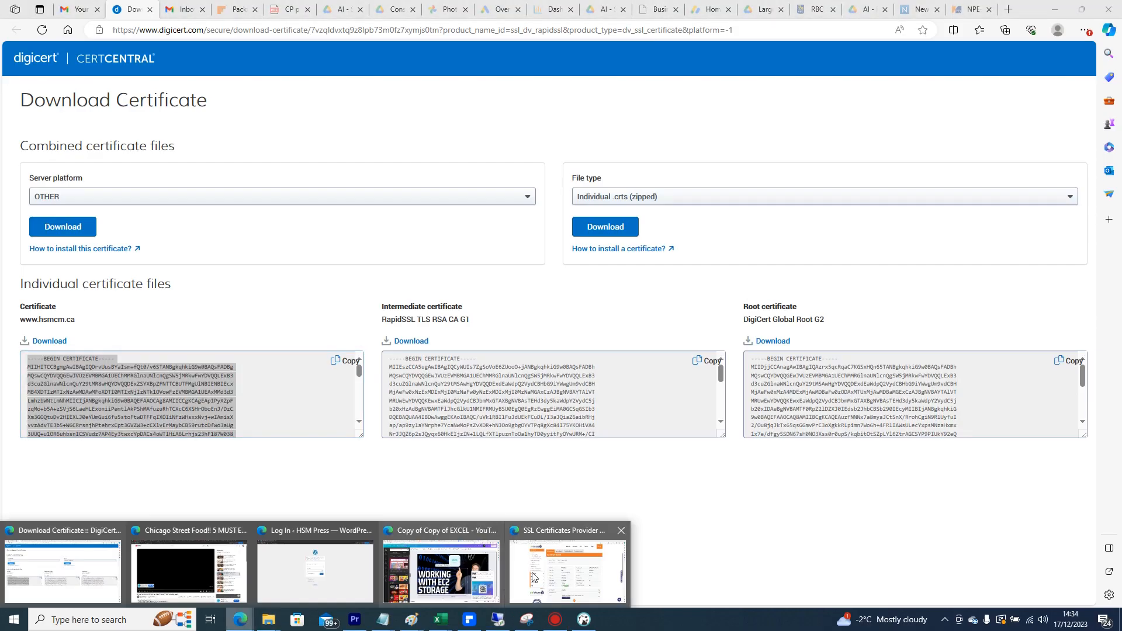
pyautogui.click(564, 570)
pyautogui.click(570, 6)
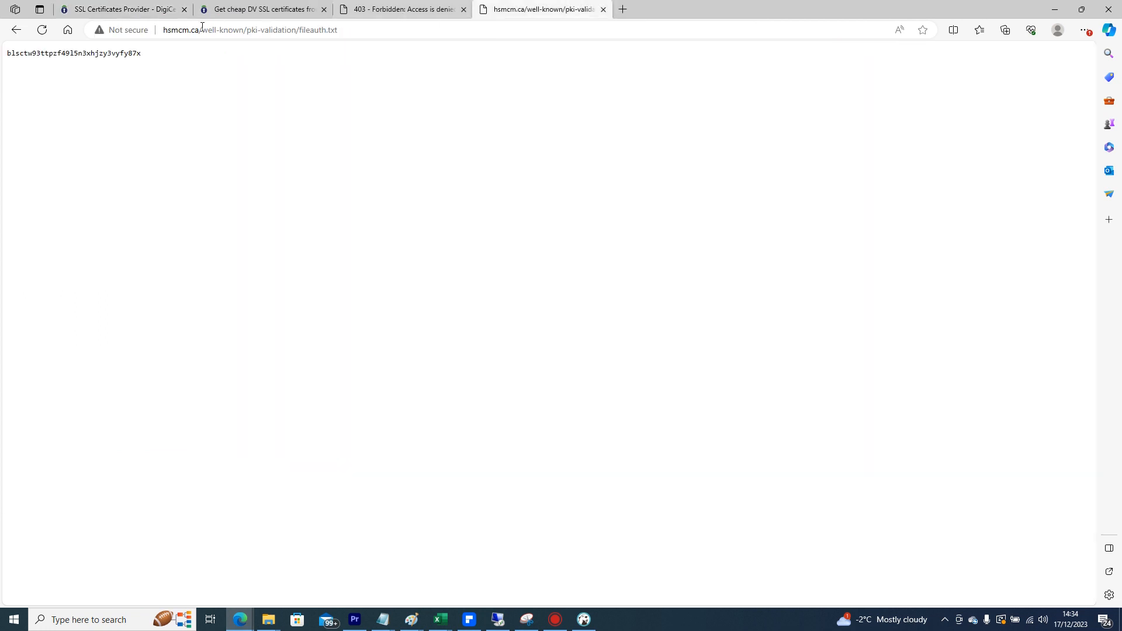
pyautogui.moveTo(202, 31); pyautogui.dragTo(338, 31)
pyautogui.press('BackSpace')
pyautogui.press('Return')
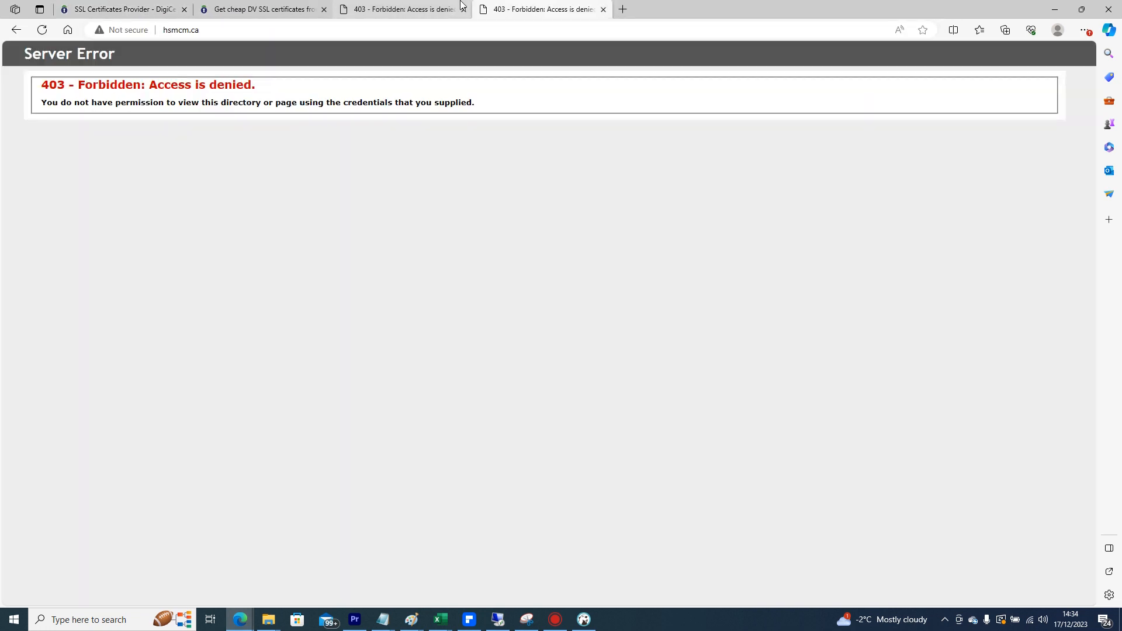
pyautogui.click(175, 31)
pyautogui.press('Home')
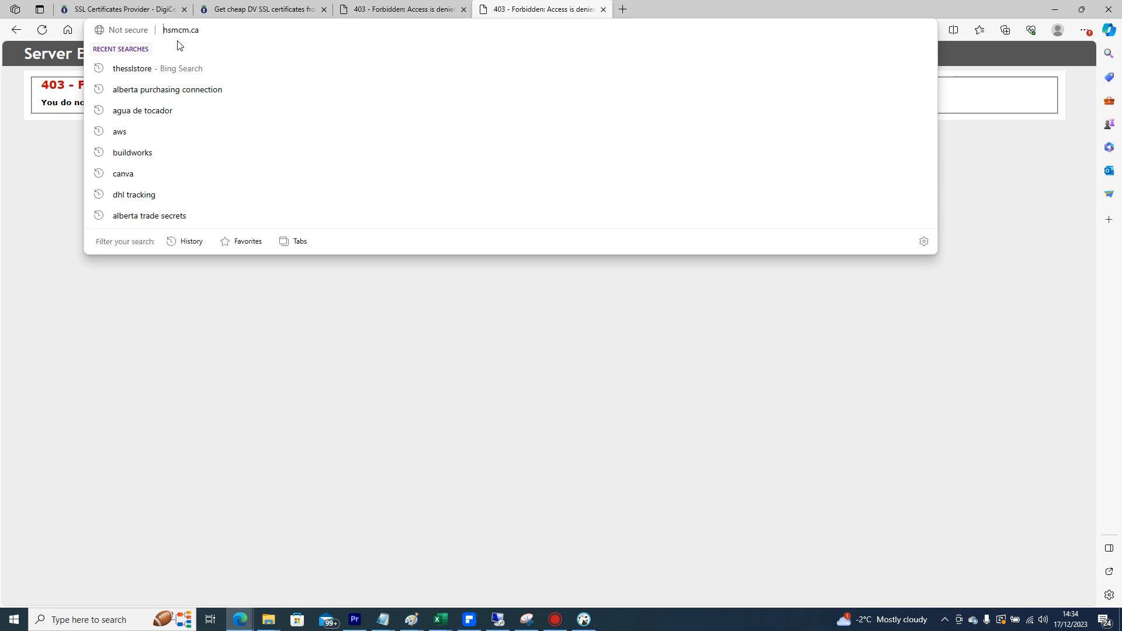
pyautogui.write('https://w')
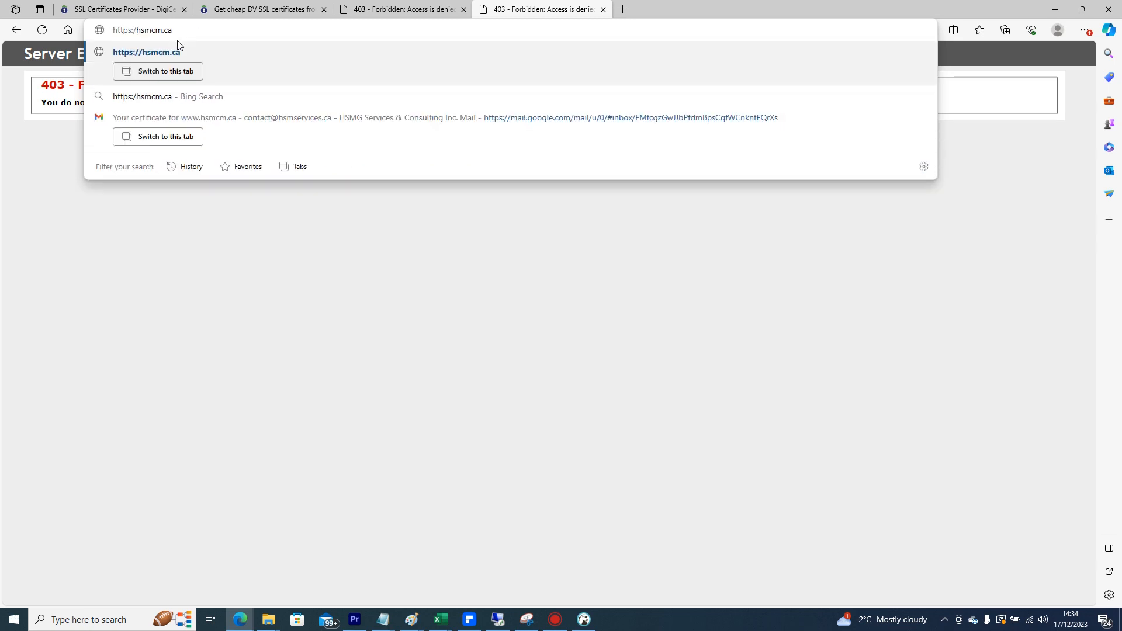
pyautogui.write('ww.')
pyautogui.press('Return')
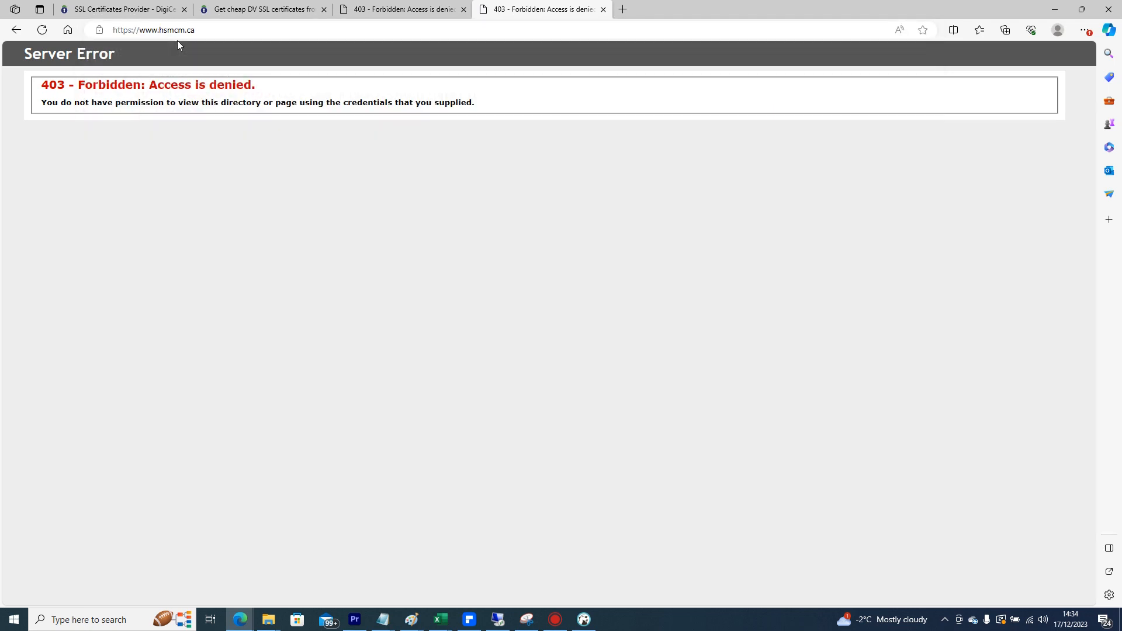
pyautogui.click(99, 30)
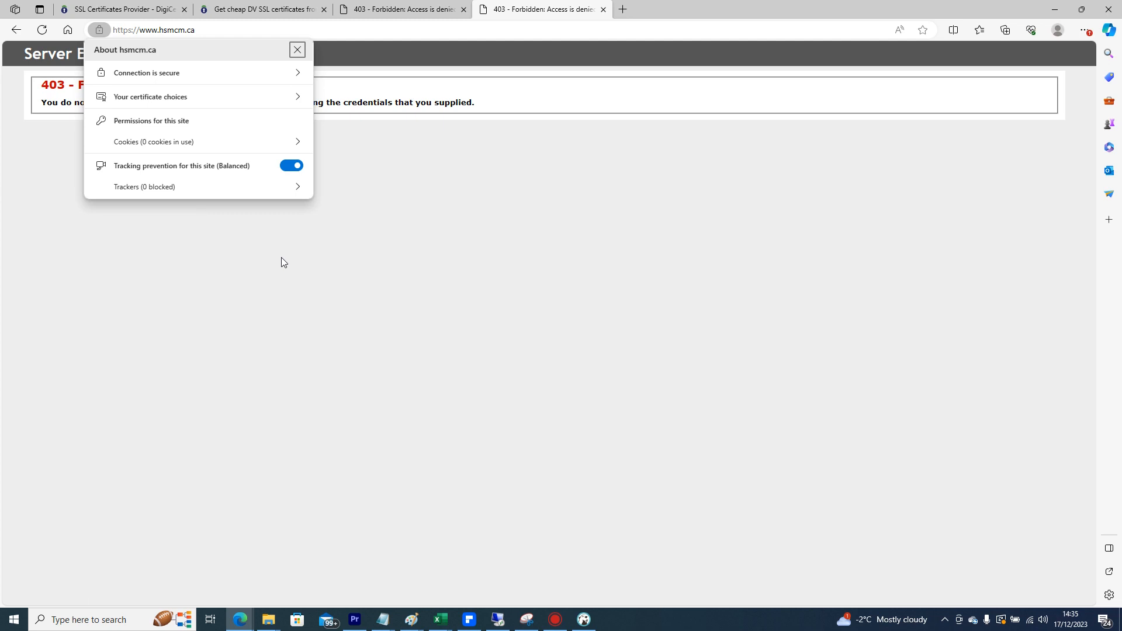
pyautogui.click(591, 438)
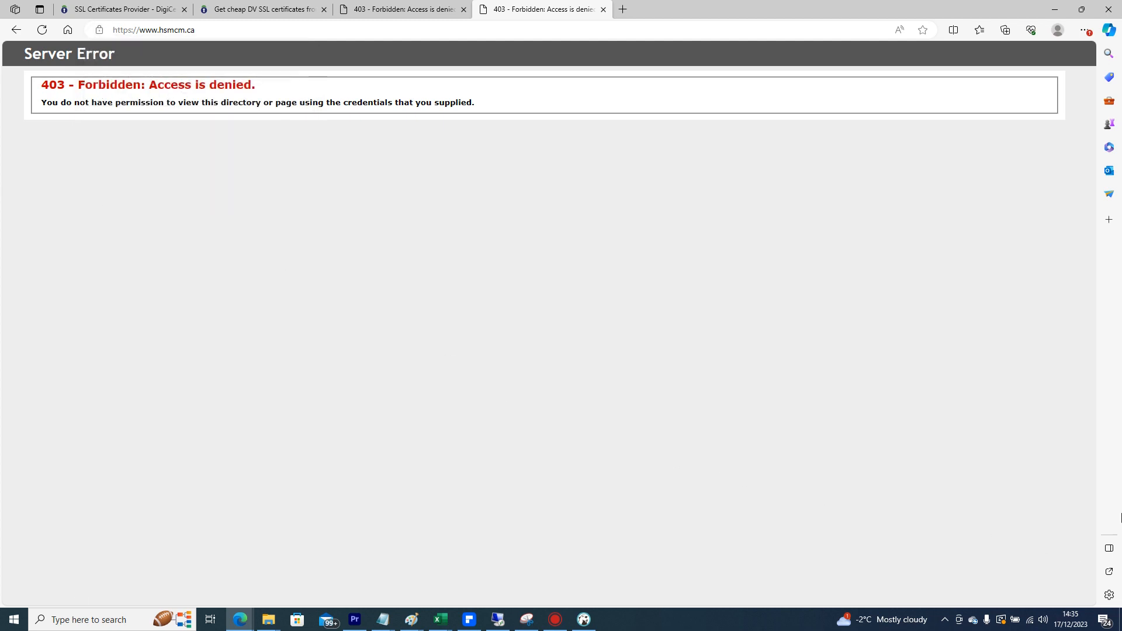
pyautogui.click(555, 619)
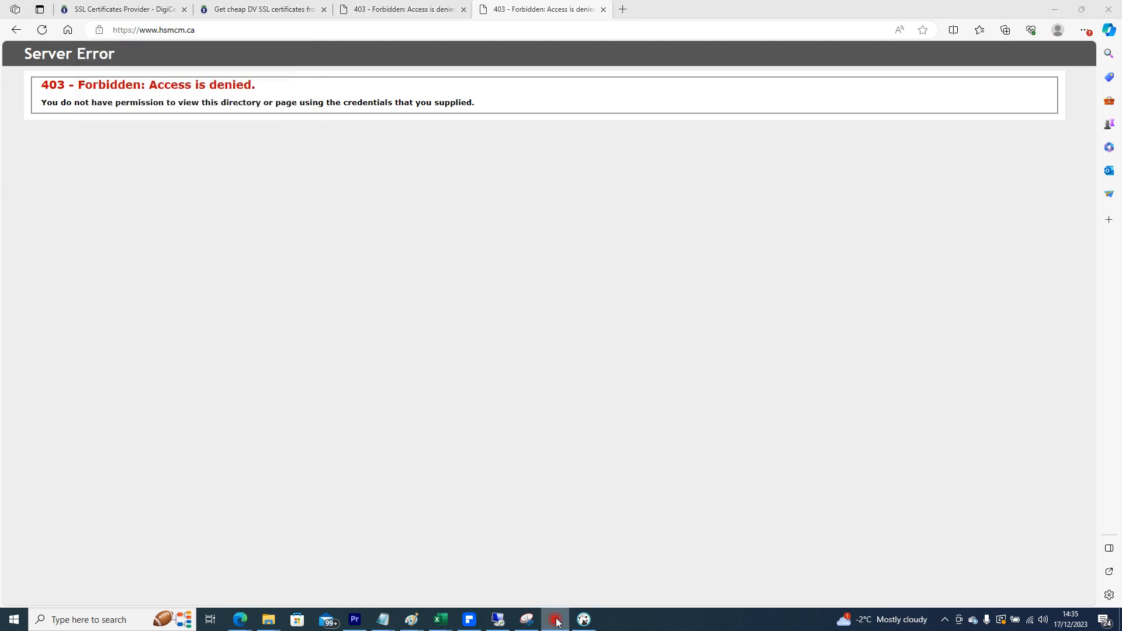
pyautogui.click(1057, 6)
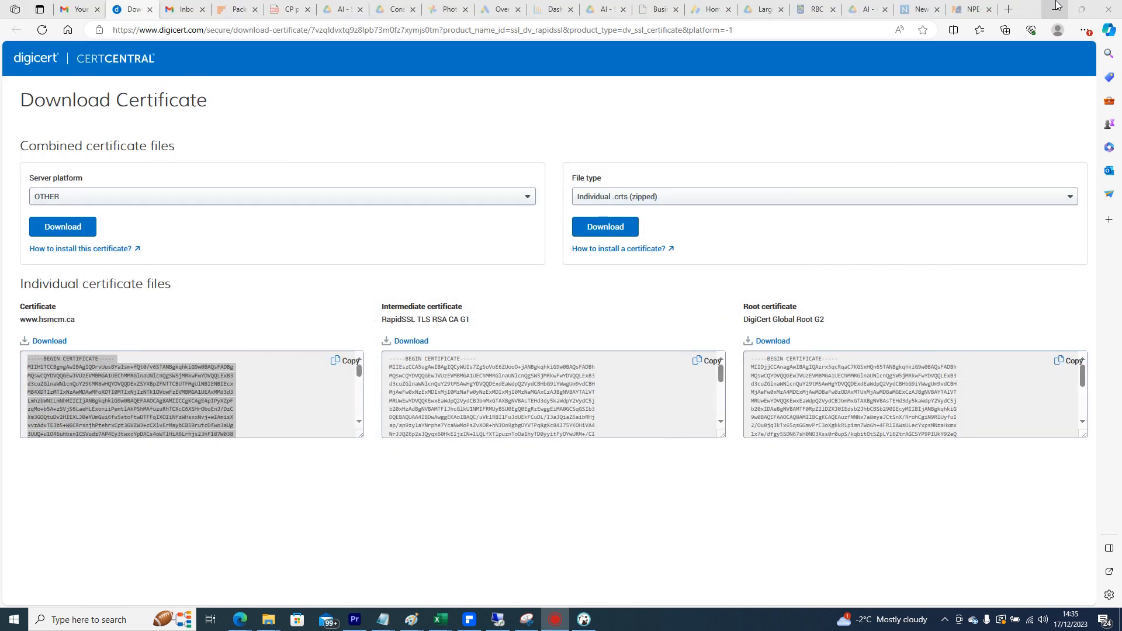